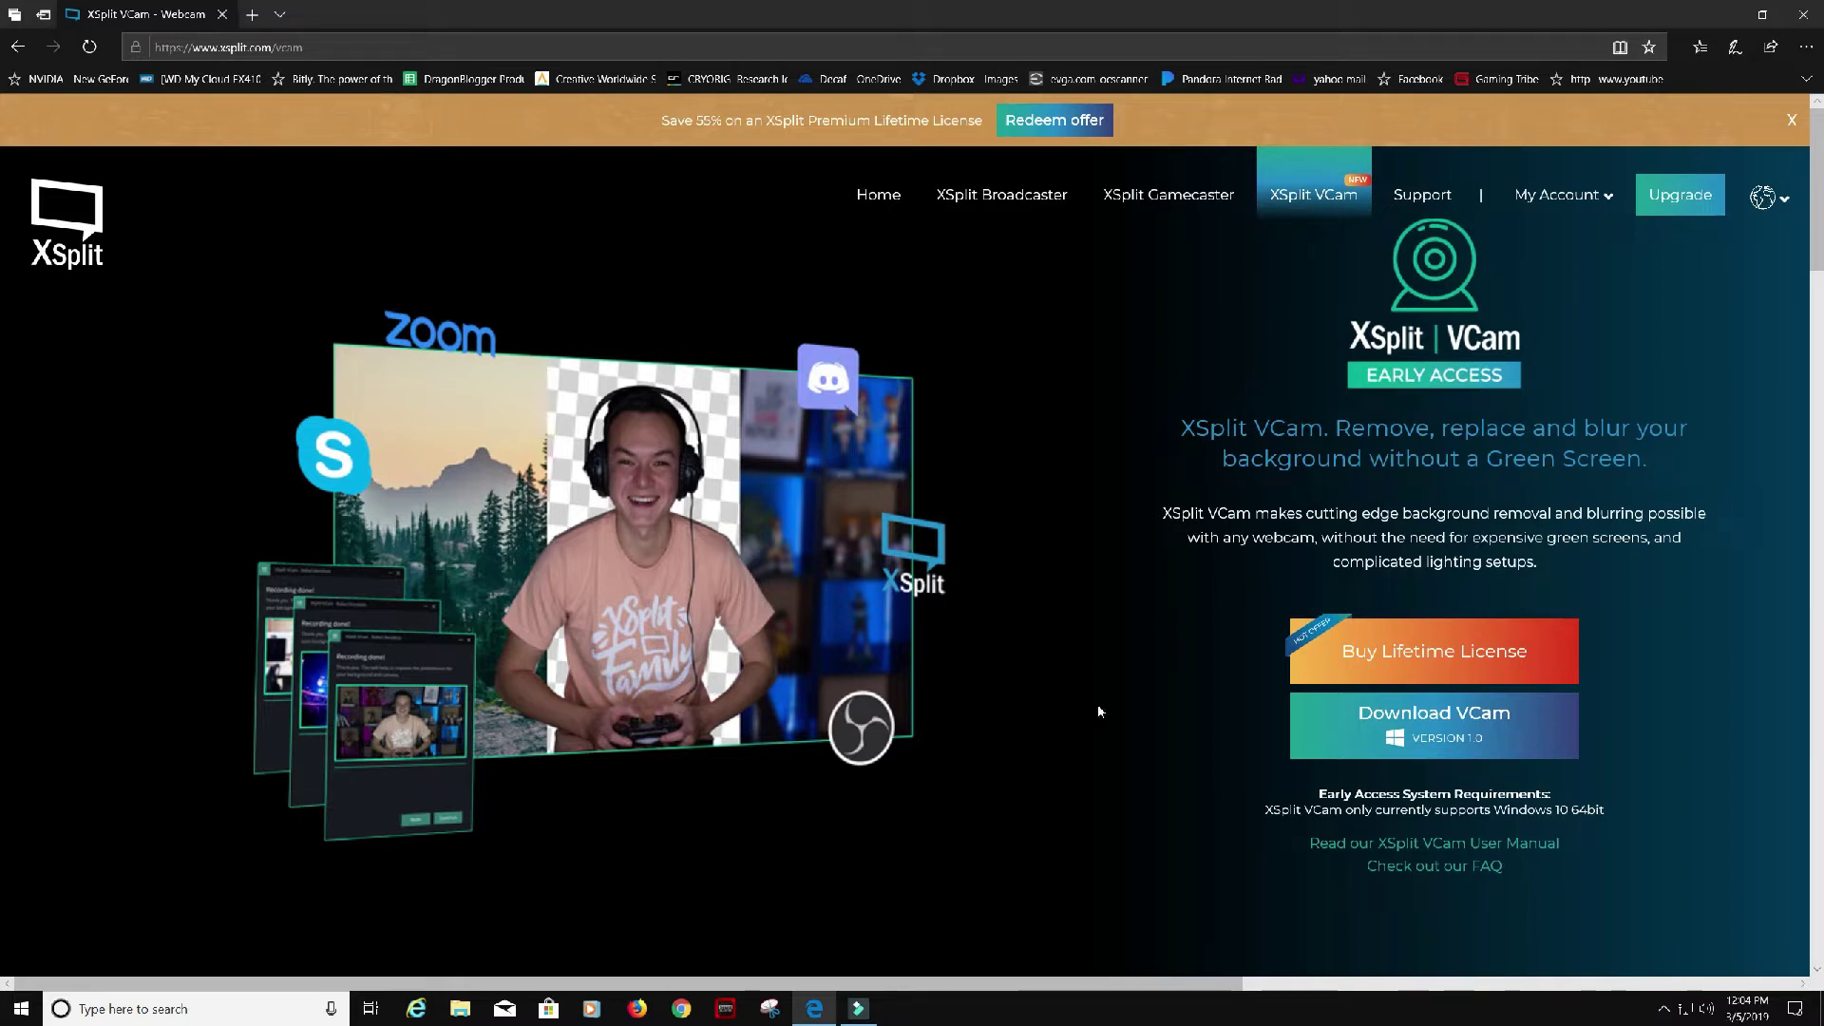
Download the XSplit VCam version 1.0 installer from the XSplit home page, run it and allow it to make changes
{"action": "key", "text": "alt+Left"}
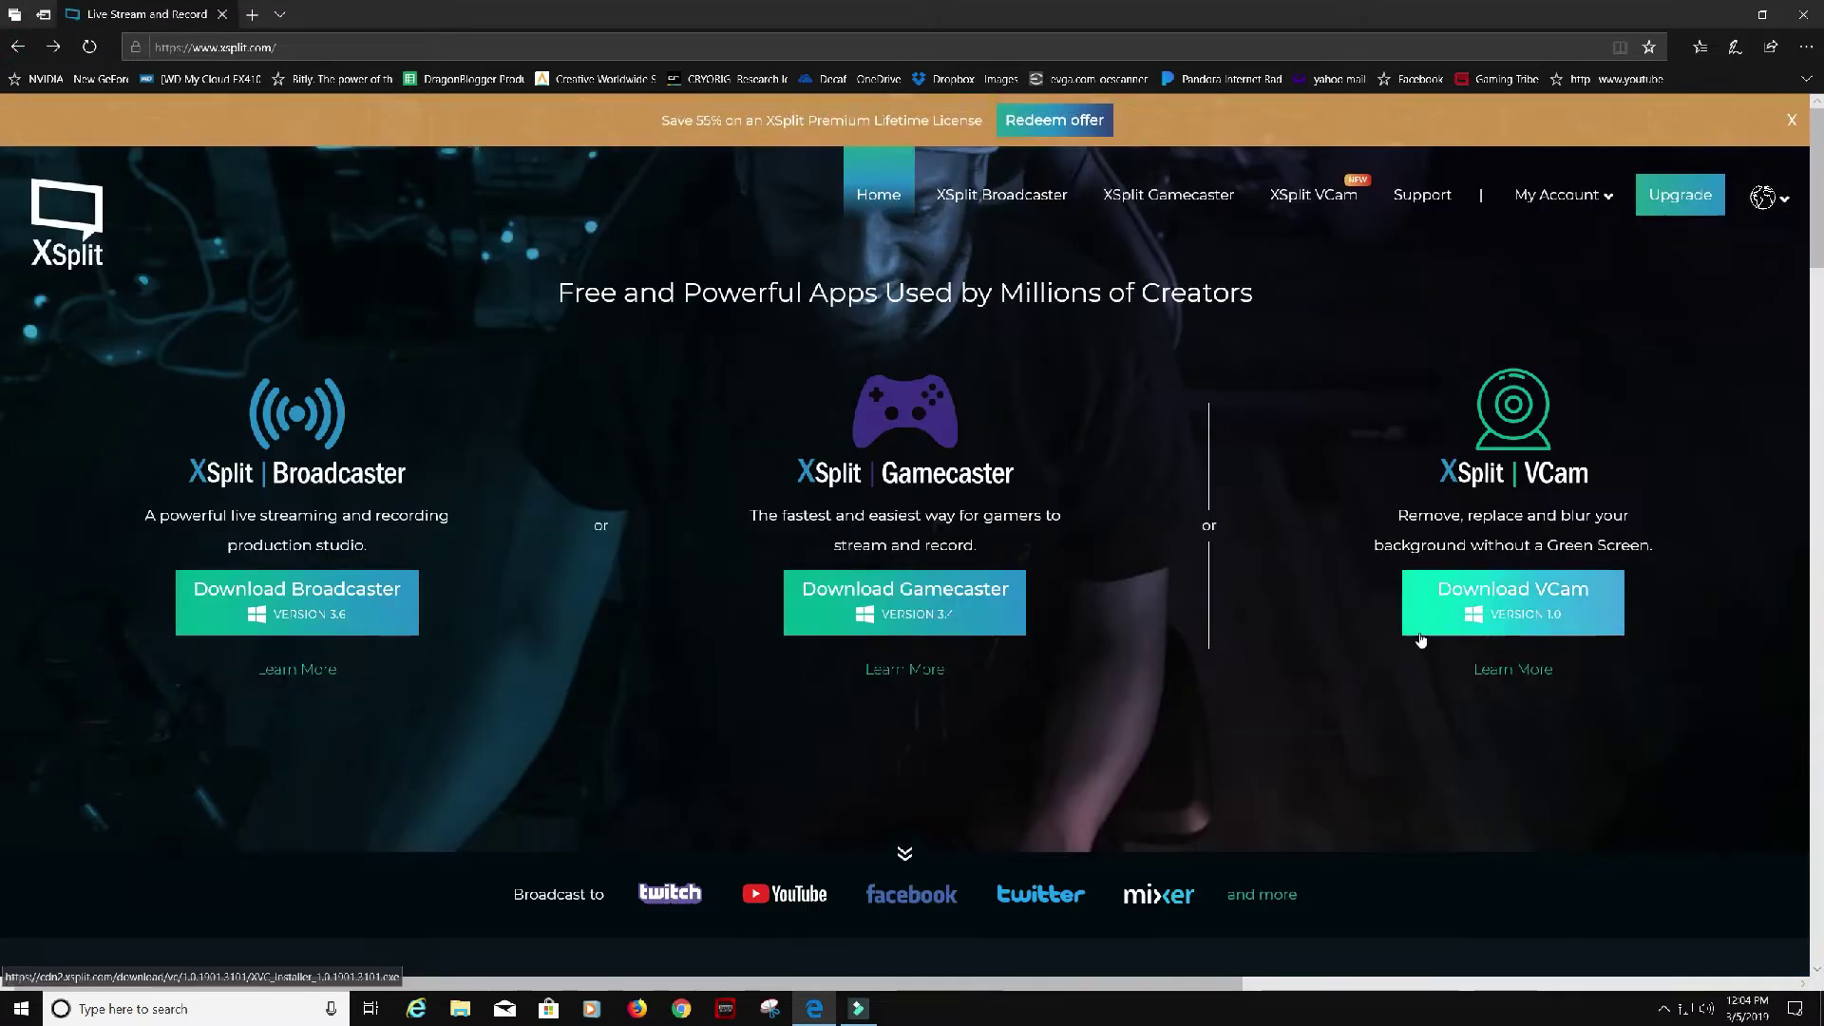
{"action": "left_click", "coordinate": [1421, 640]}
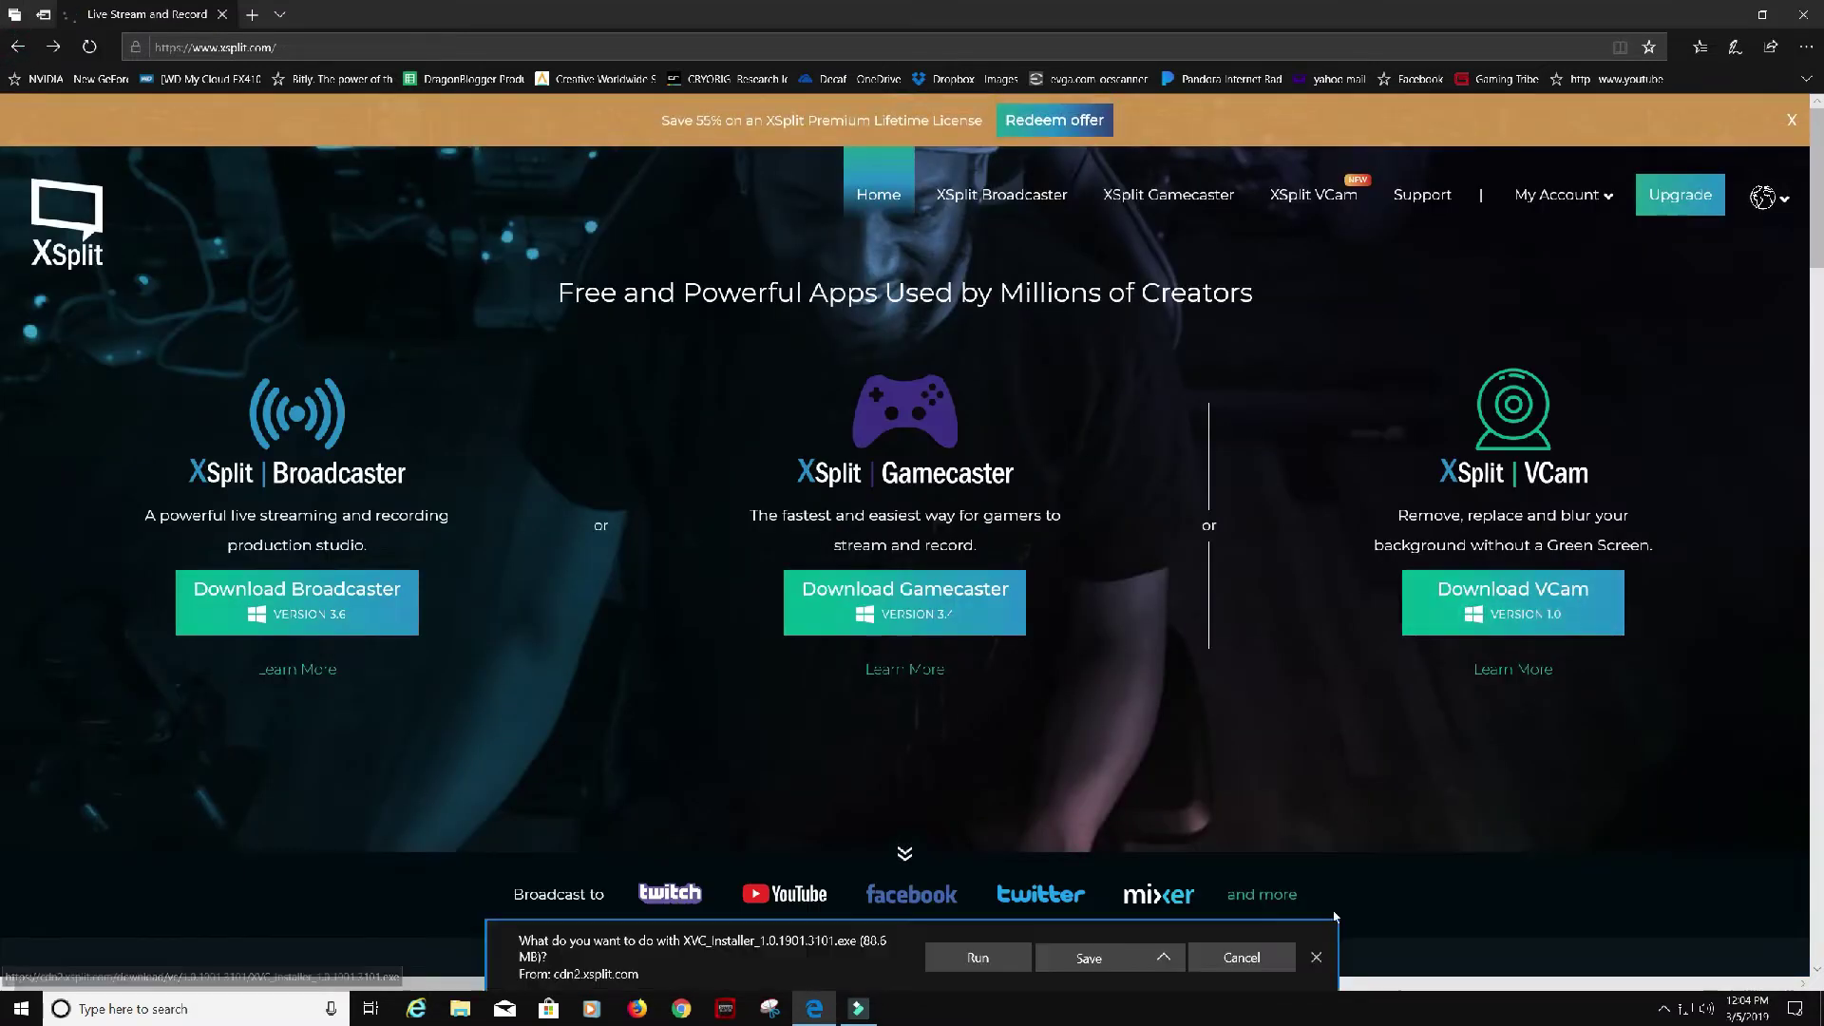
{"action": "left_click", "coordinate": [978, 965]}
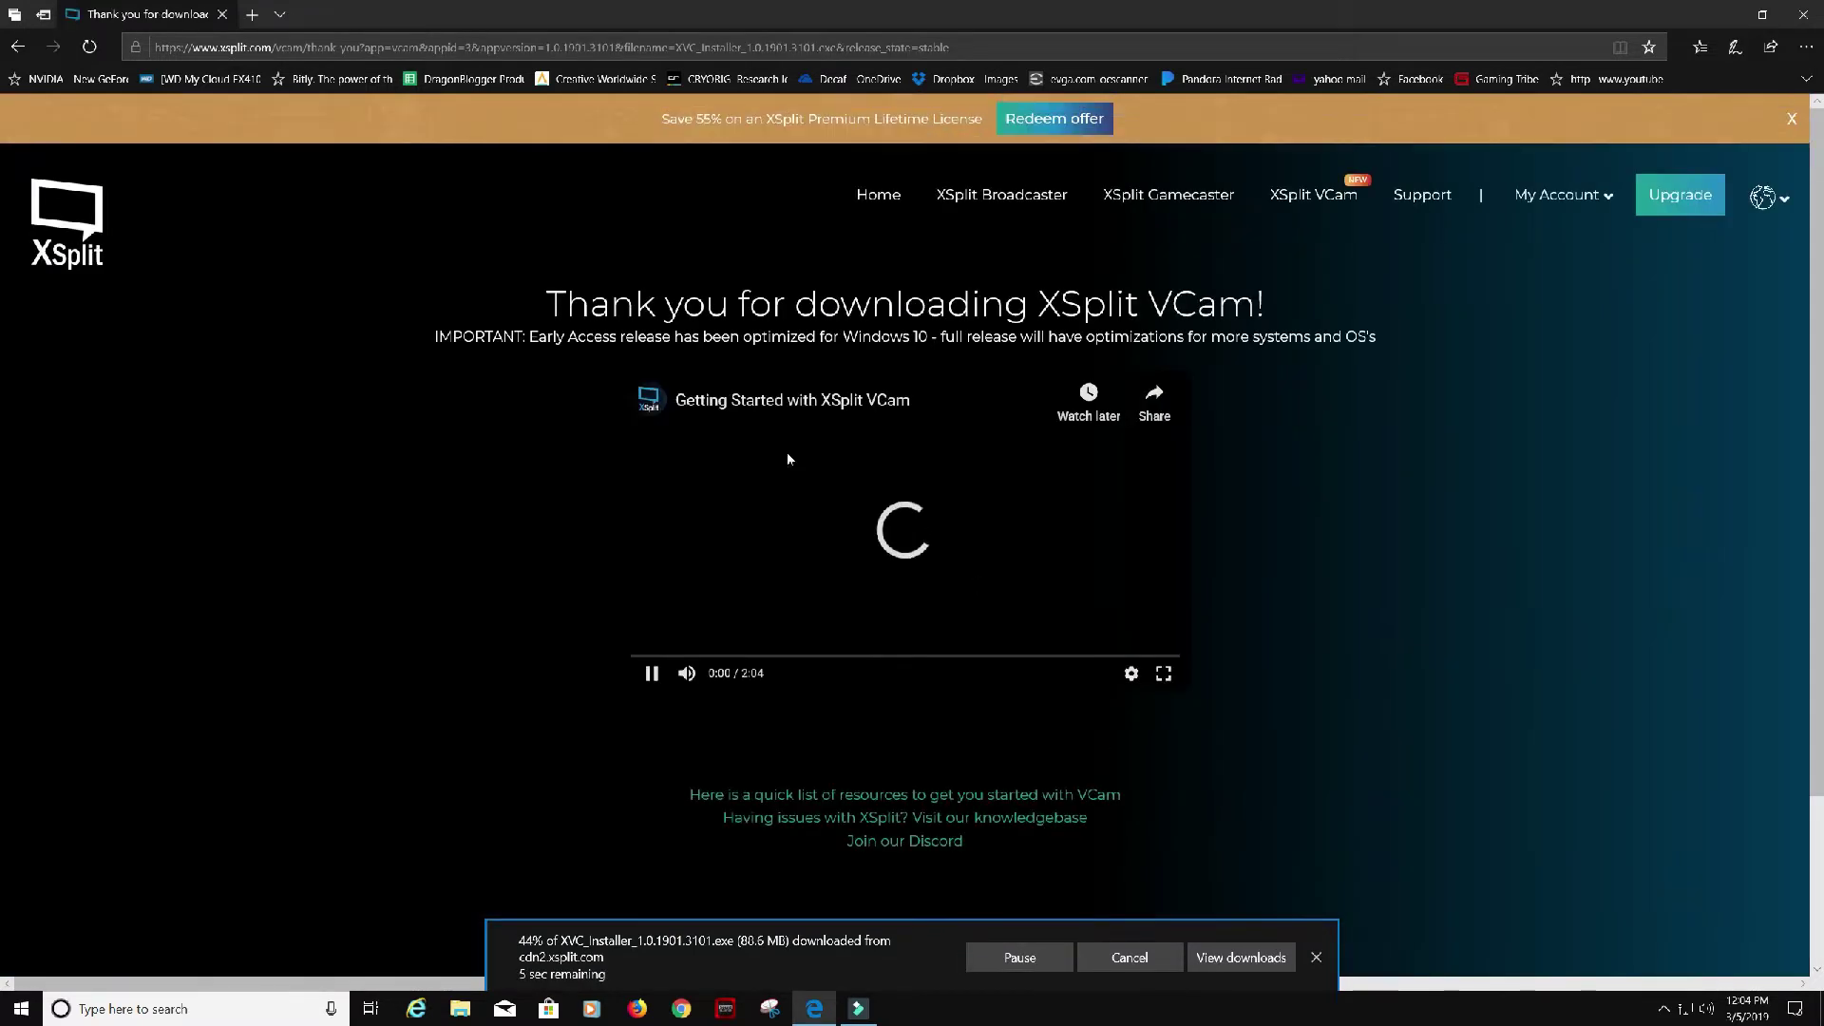
{"action": "key", "text": "alt+Left"}
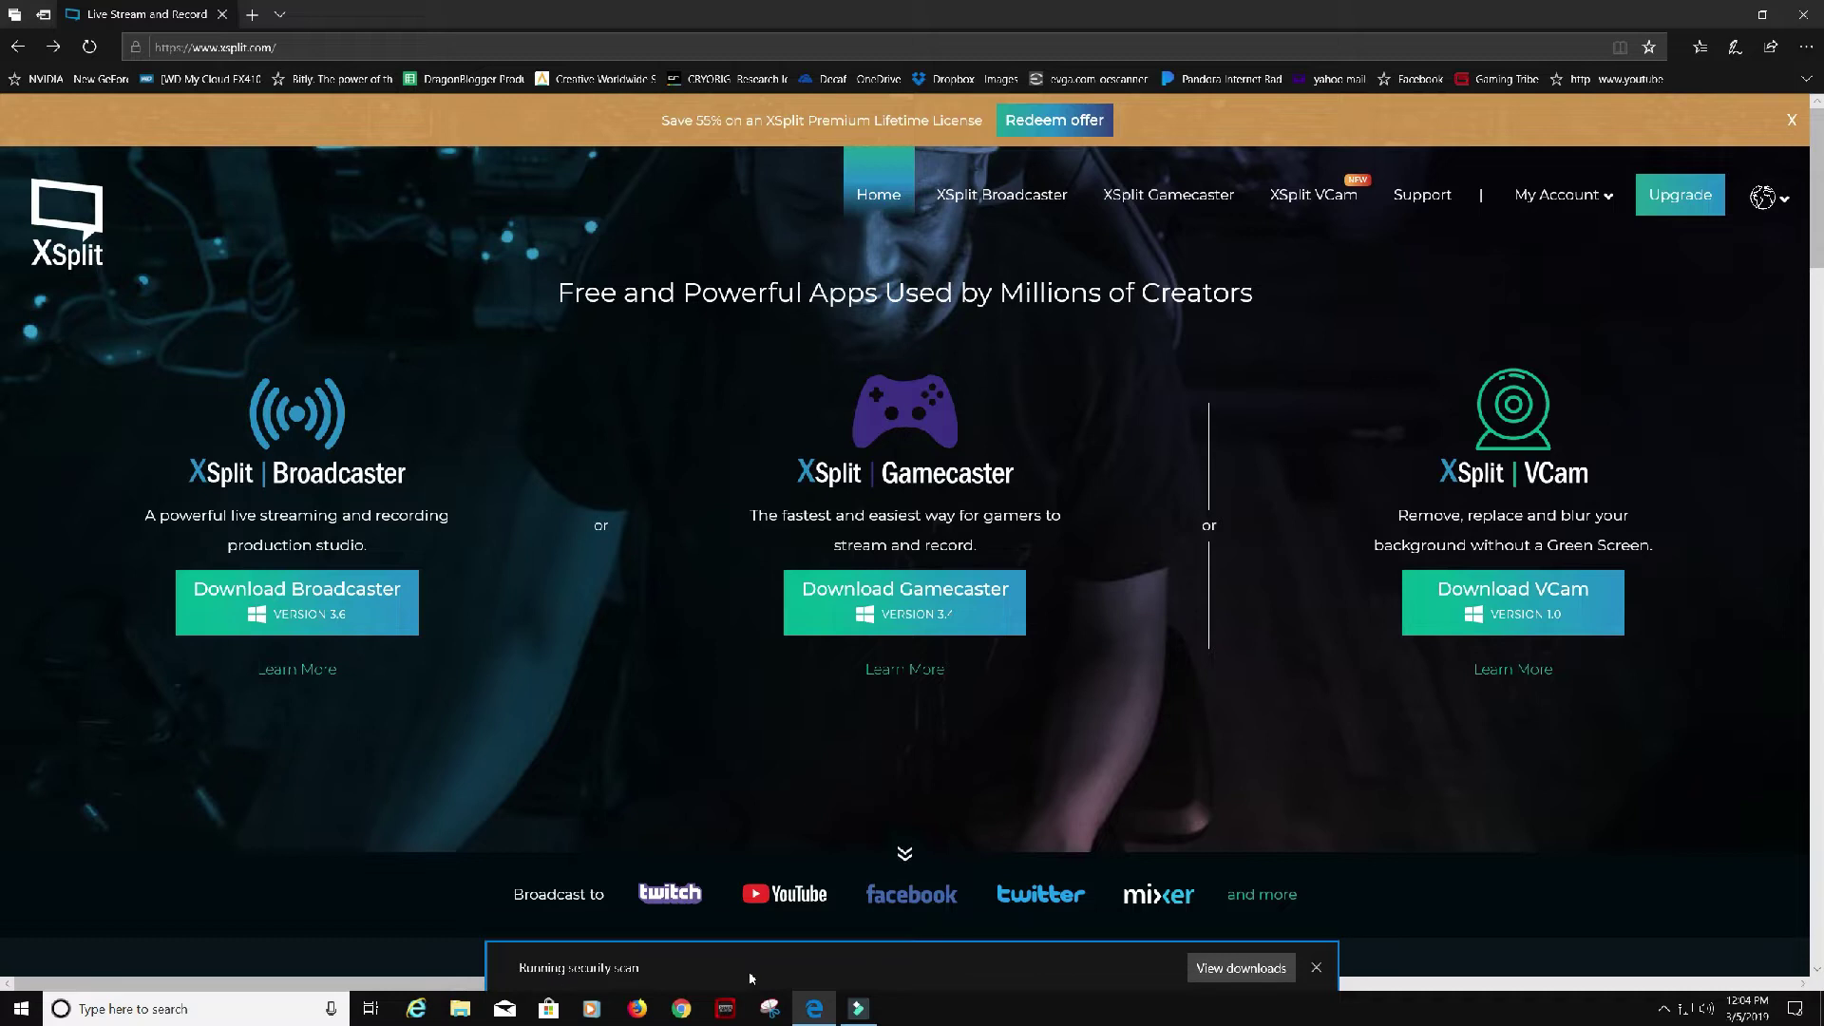
{"action": "left_click", "coordinate": [1805, 17]}
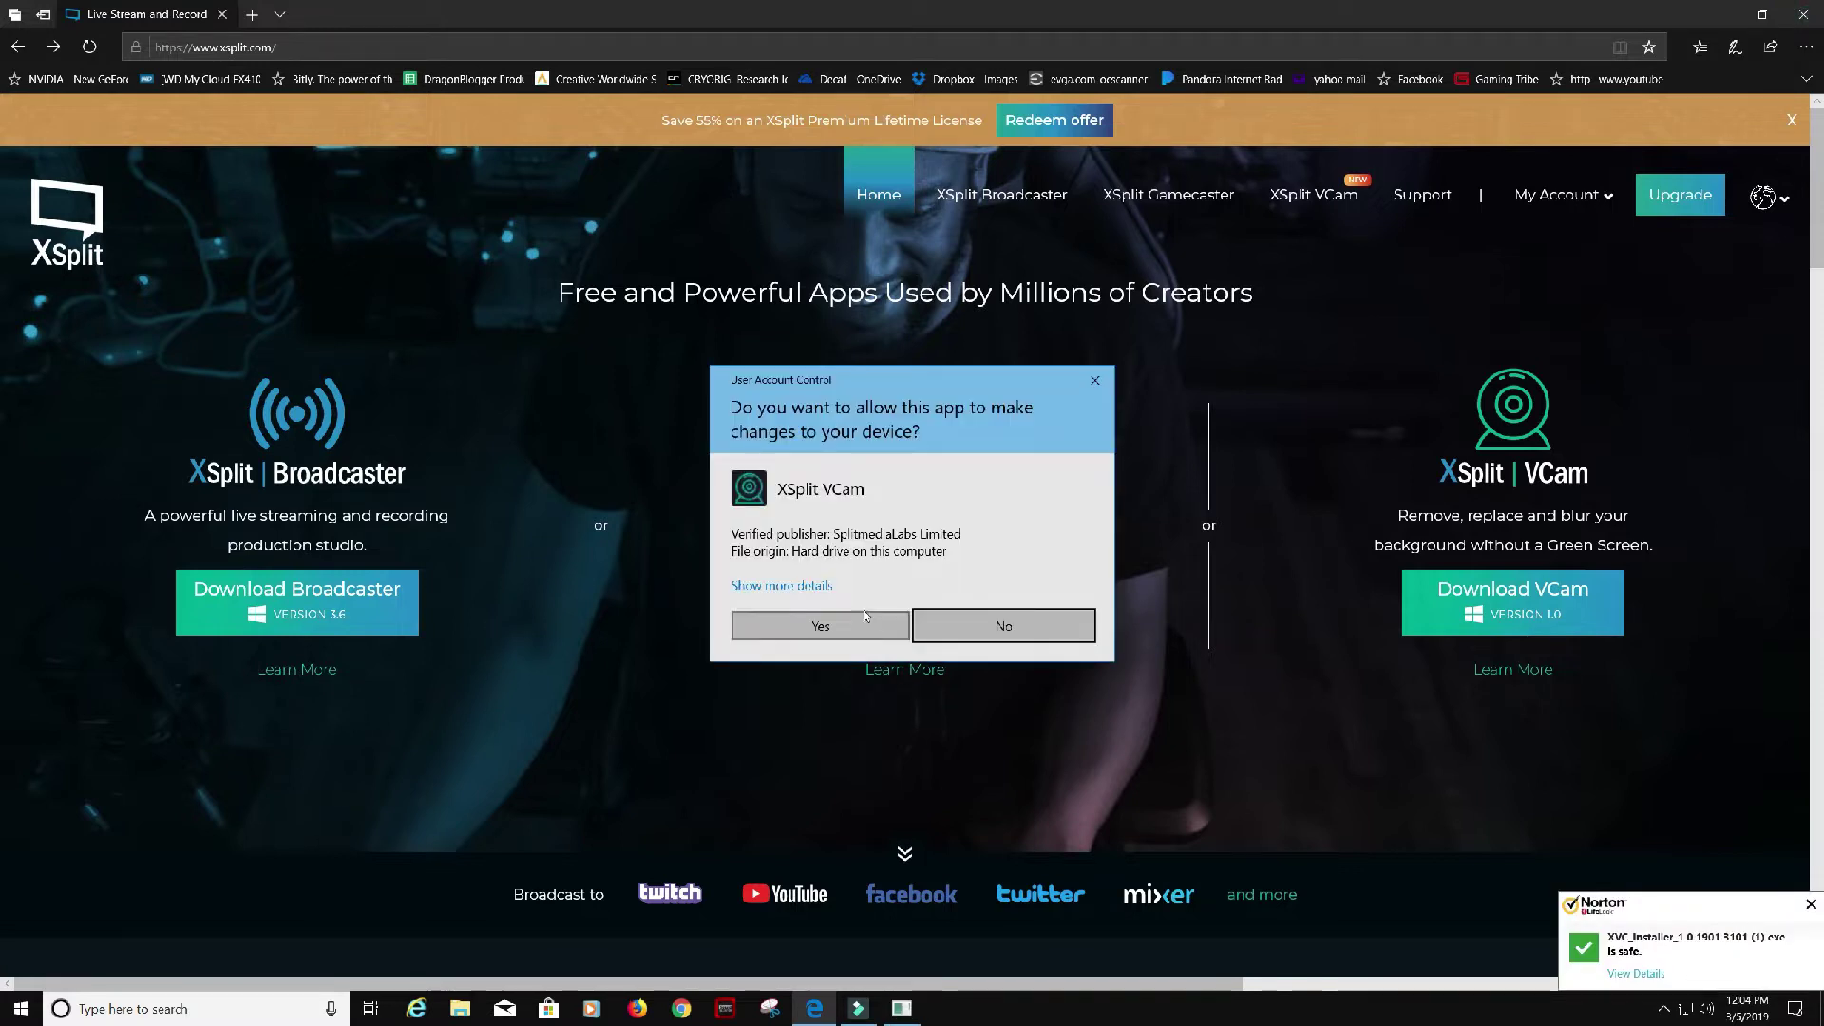
{"action": "left_click", "coordinate": [822, 626]}
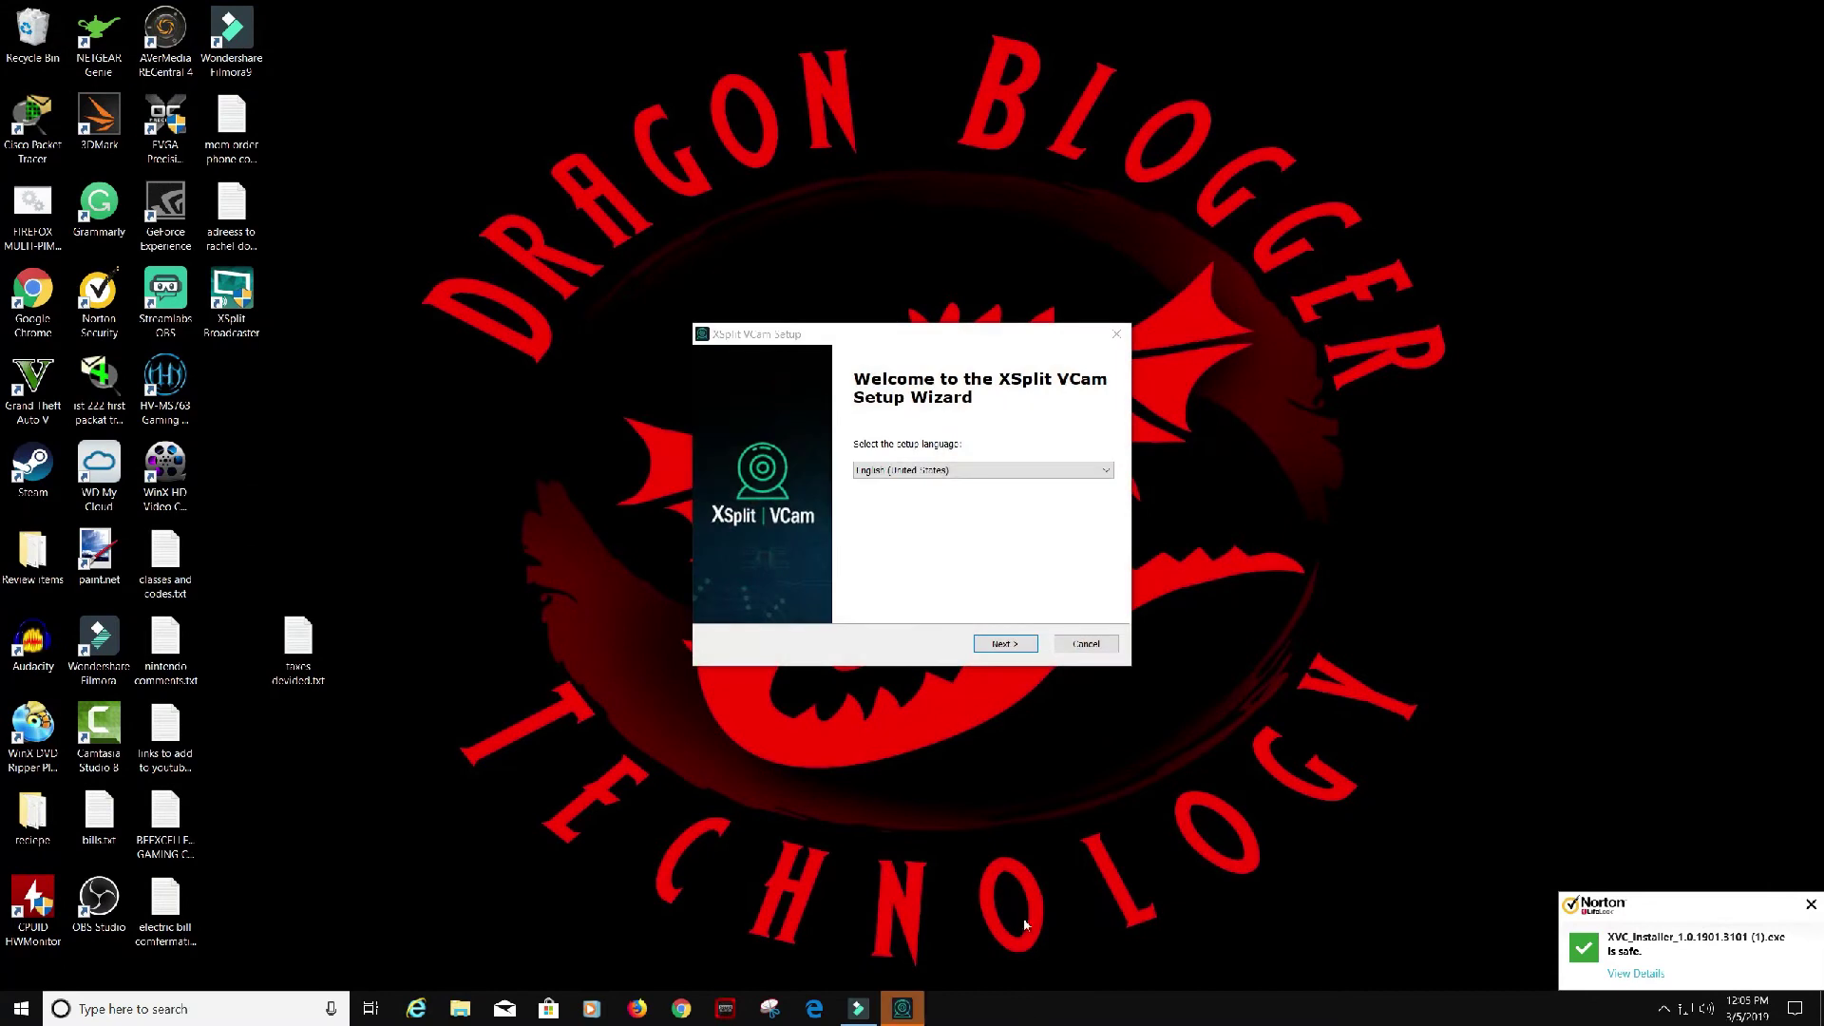
Install XSplit VCam in English with the default folder, desktop and Start Menu shortcuts, and launch it on finishing
{"action": "left_click", "coordinate": [1004, 644]}
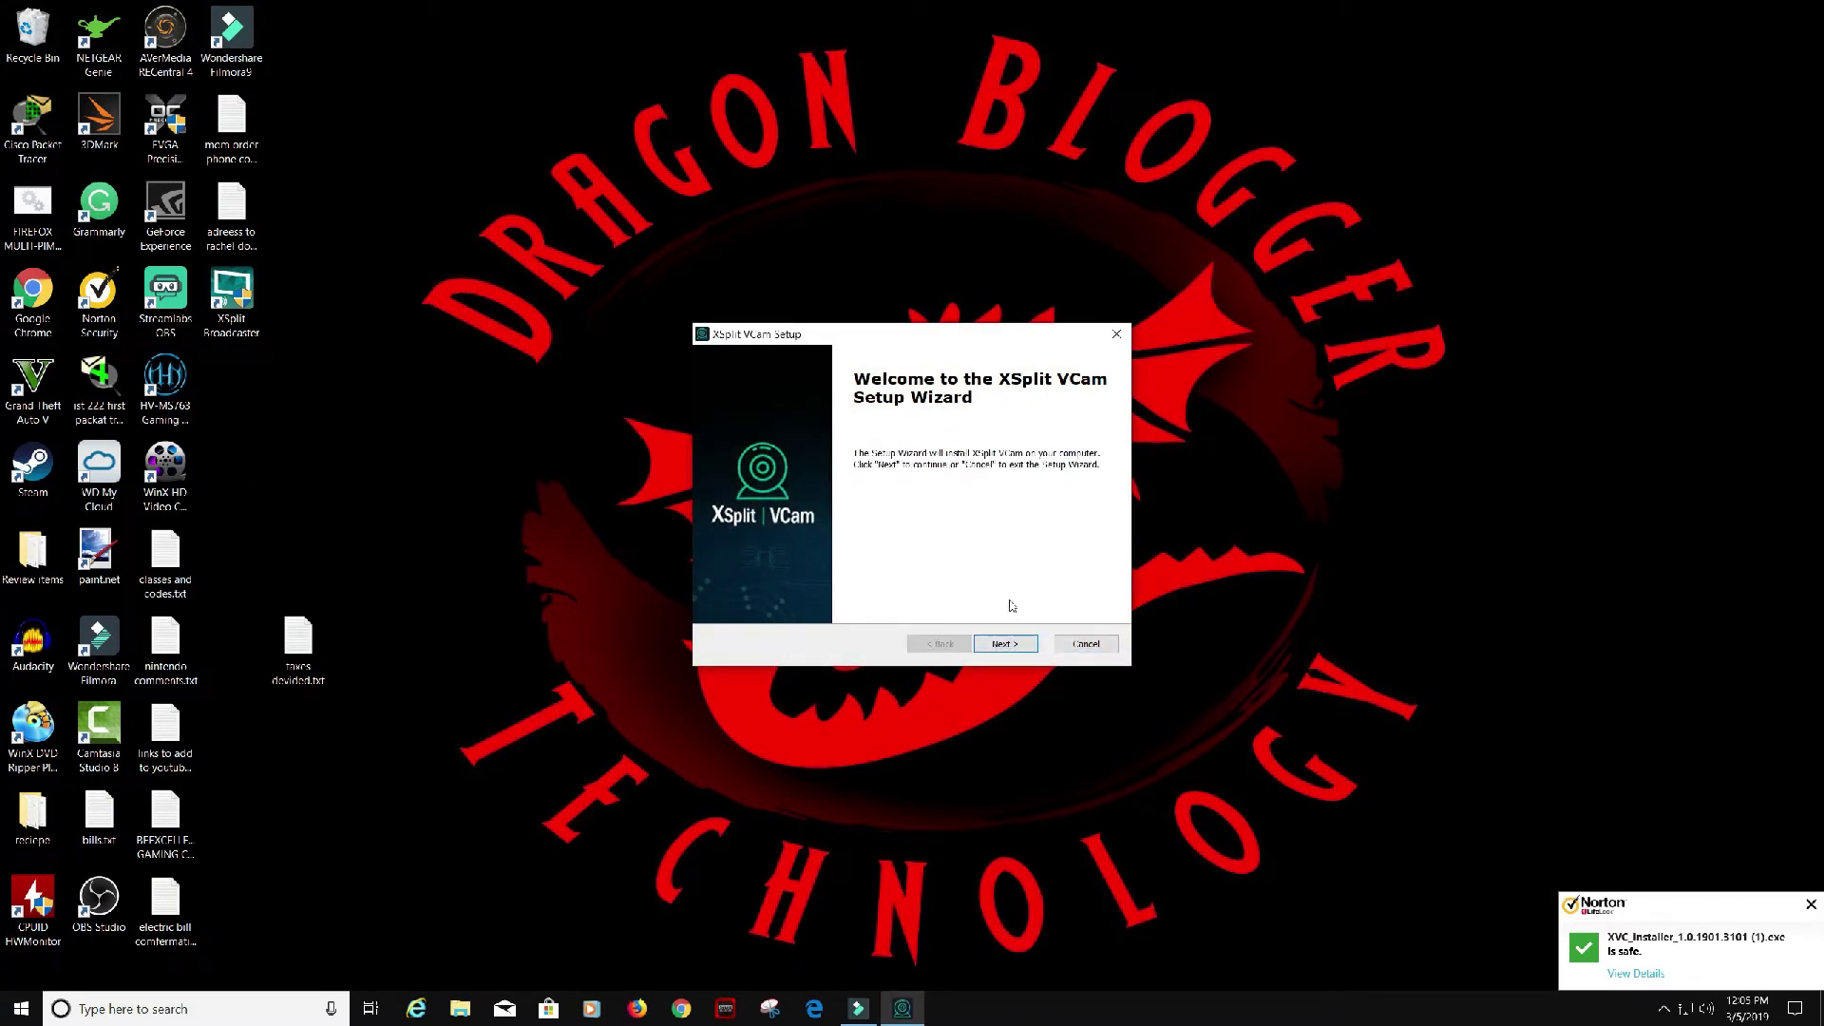
{"action": "left_click", "coordinate": [1007, 644]}
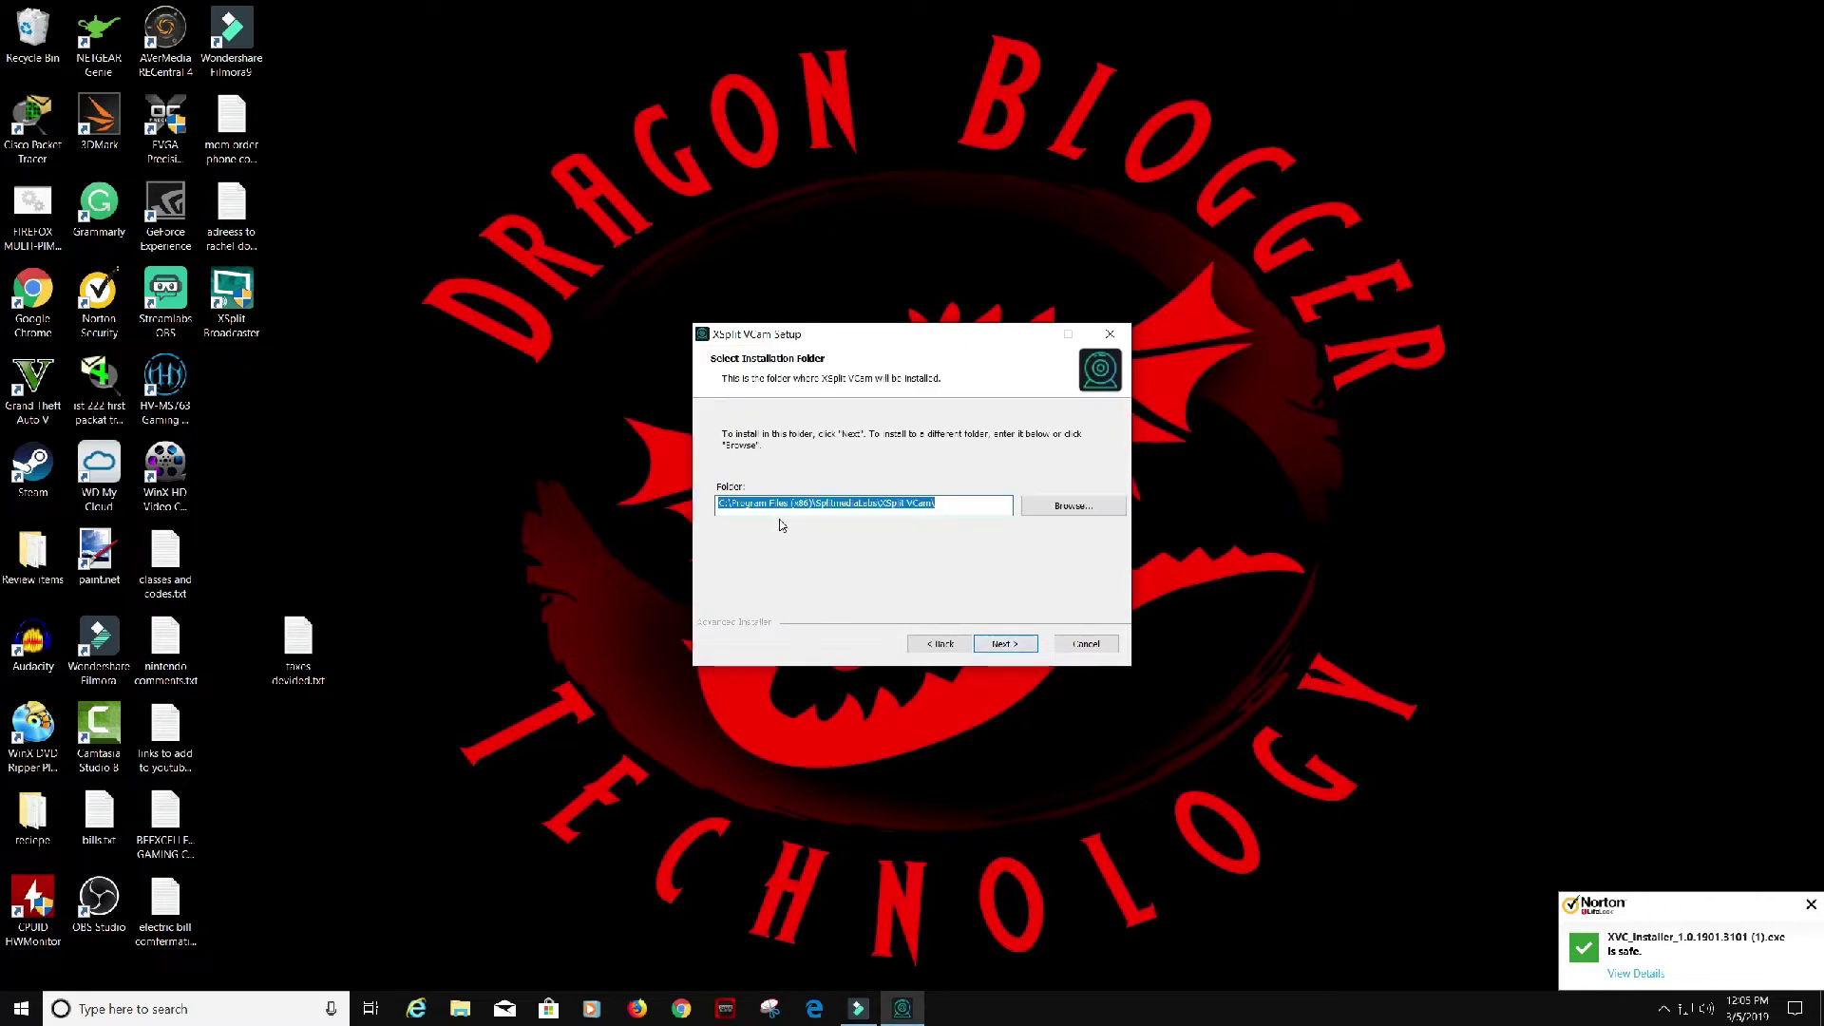
{"action": "left_click", "coordinate": [1011, 646]}
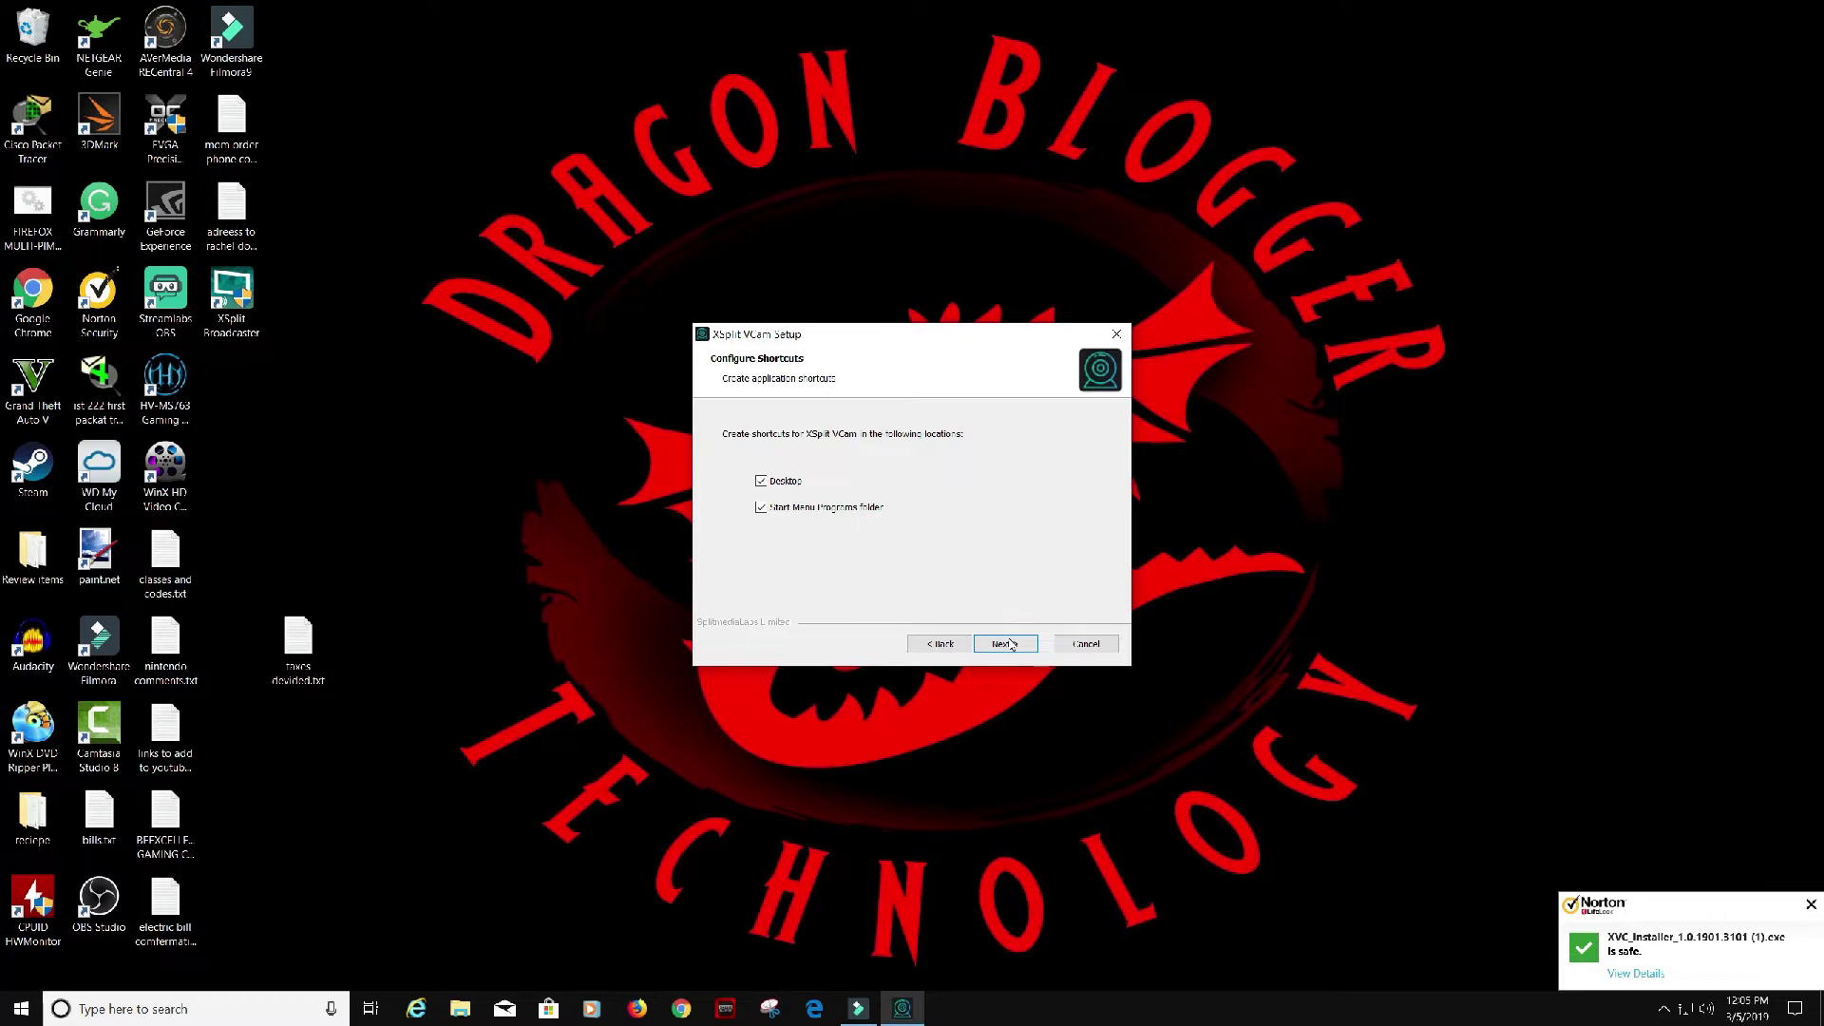
{"action": "left_click", "coordinate": [1011, 646]}
{"action": "left_click", "coordinate": [1011, 644]}
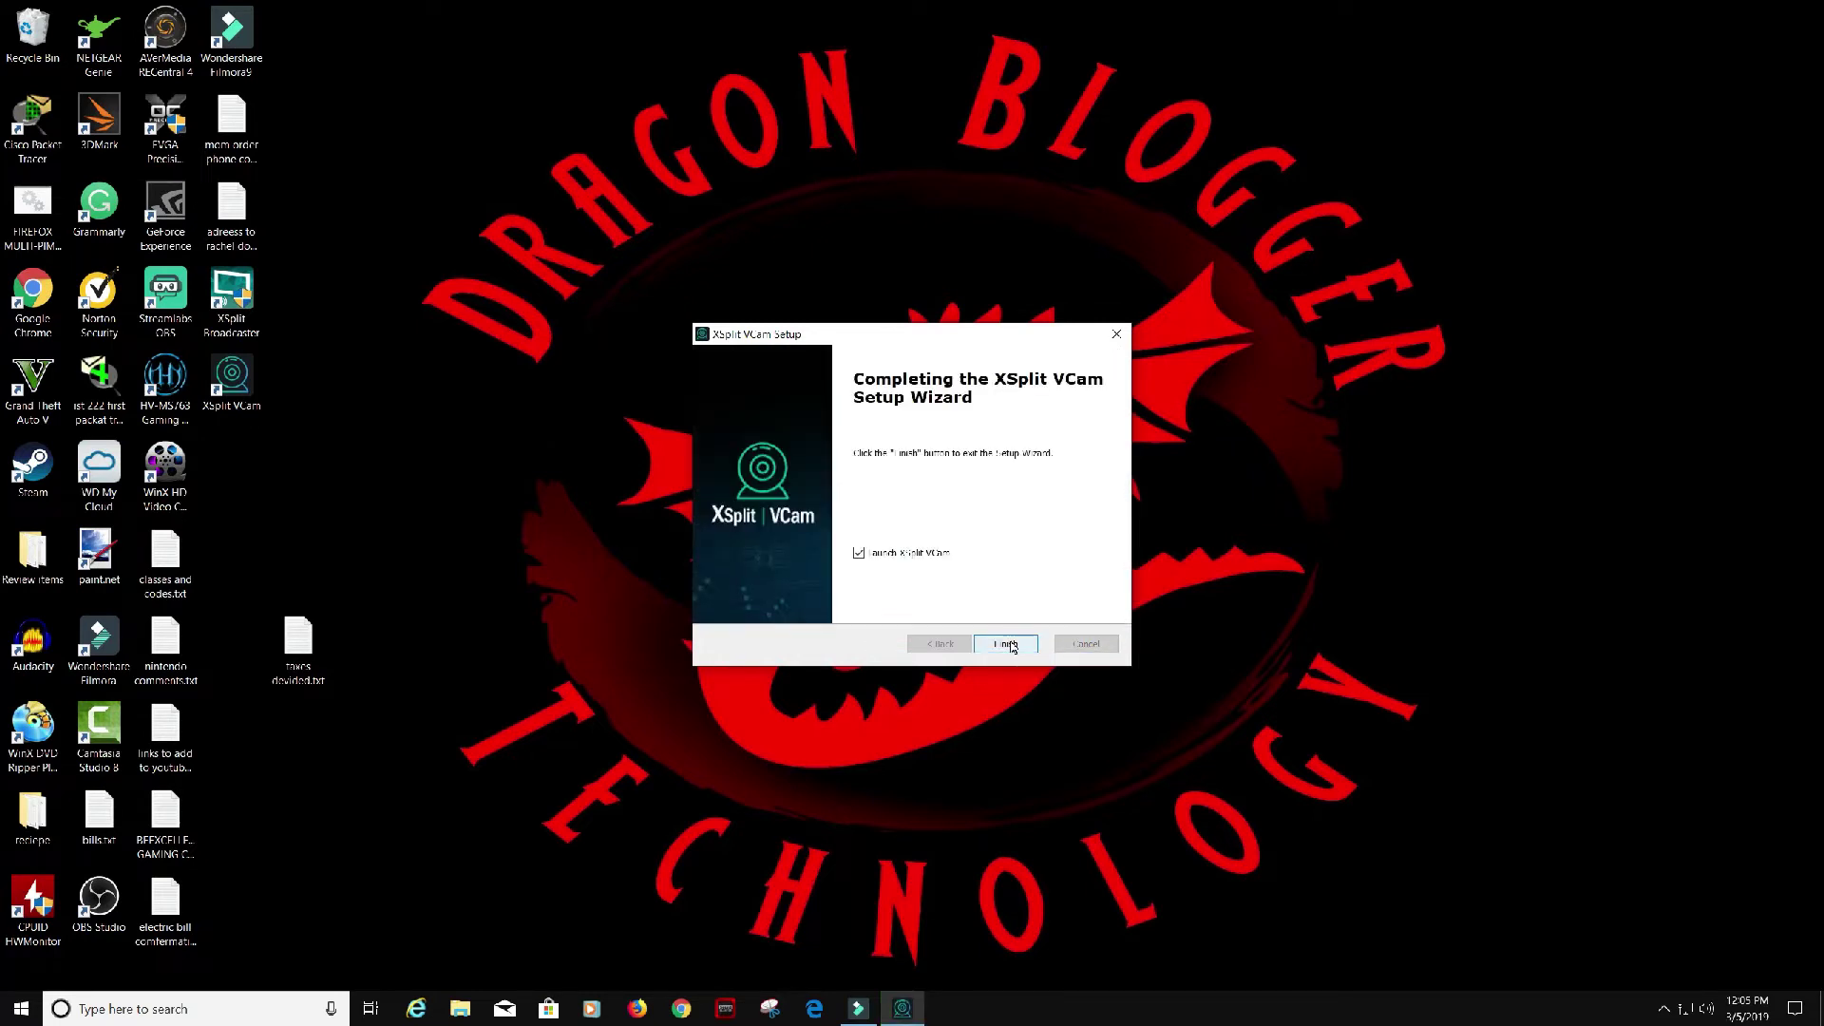
{"action": "left_click", "coordinate": [1008, 645]}
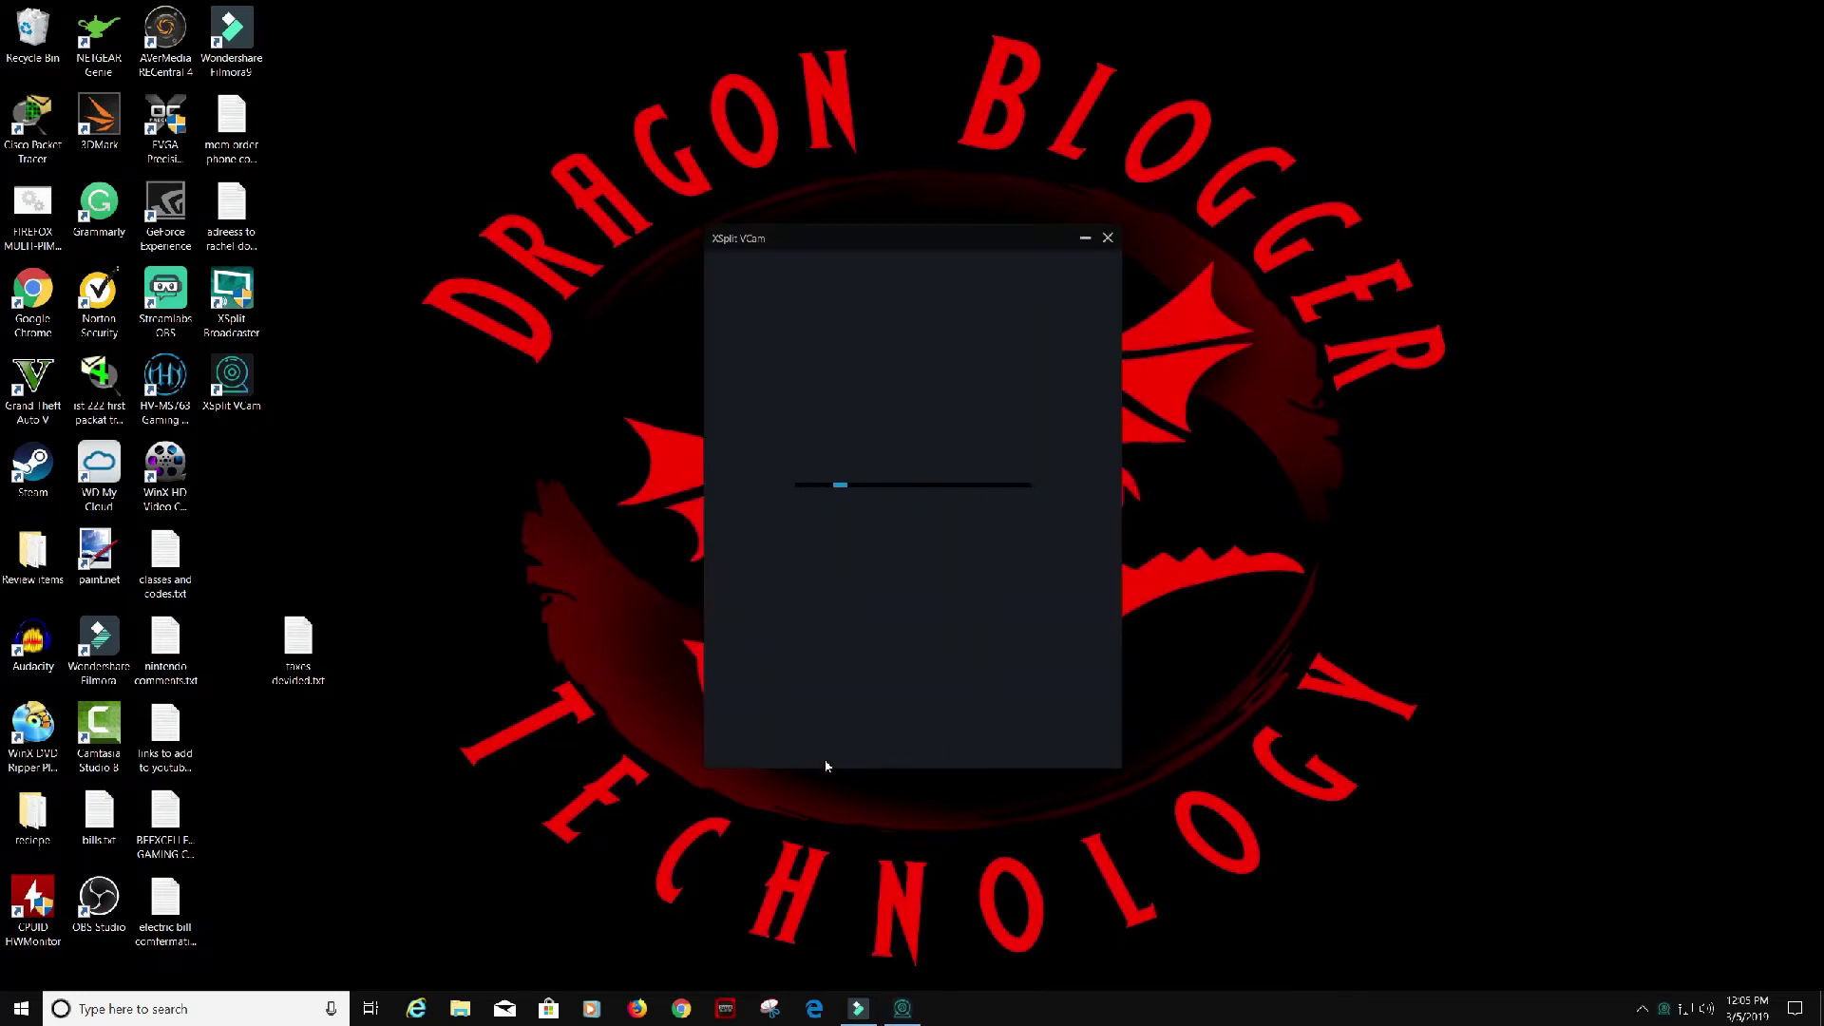
{"action": "mouse_move", "coordinate": [871, 1020]}
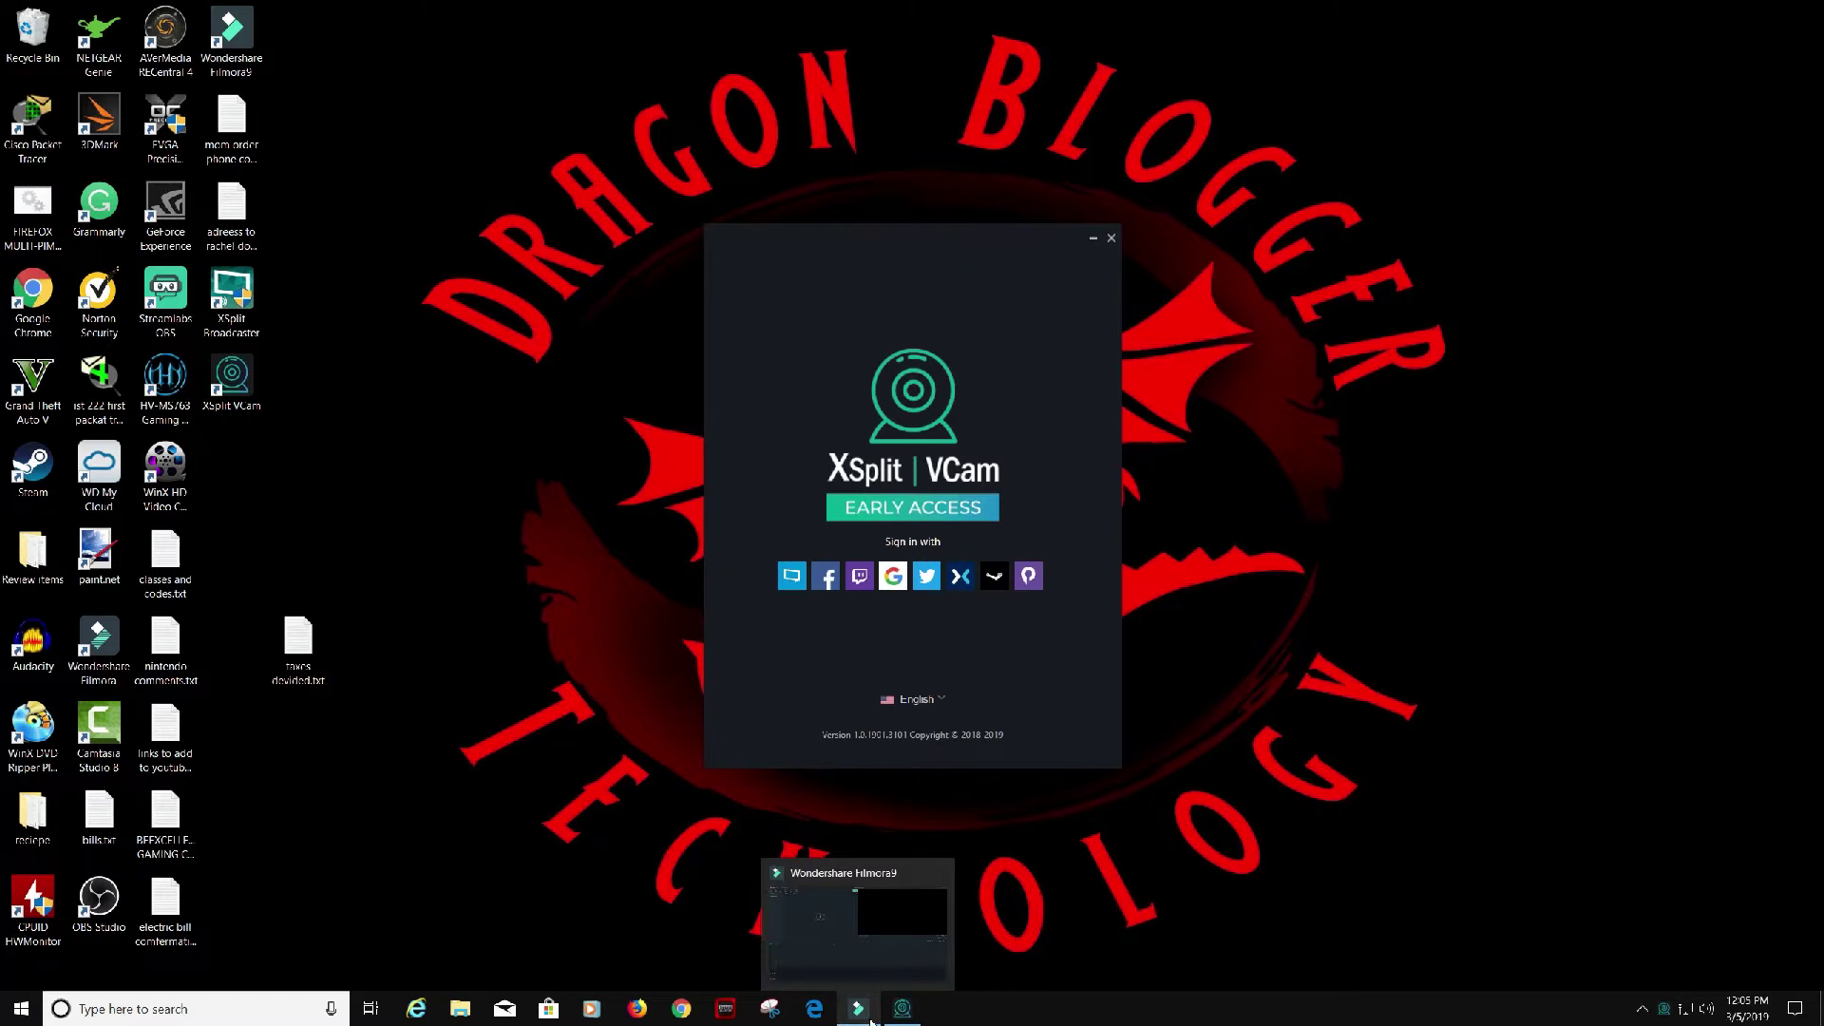
{"action": "left_click", "coordinate": [1641, 1009]}
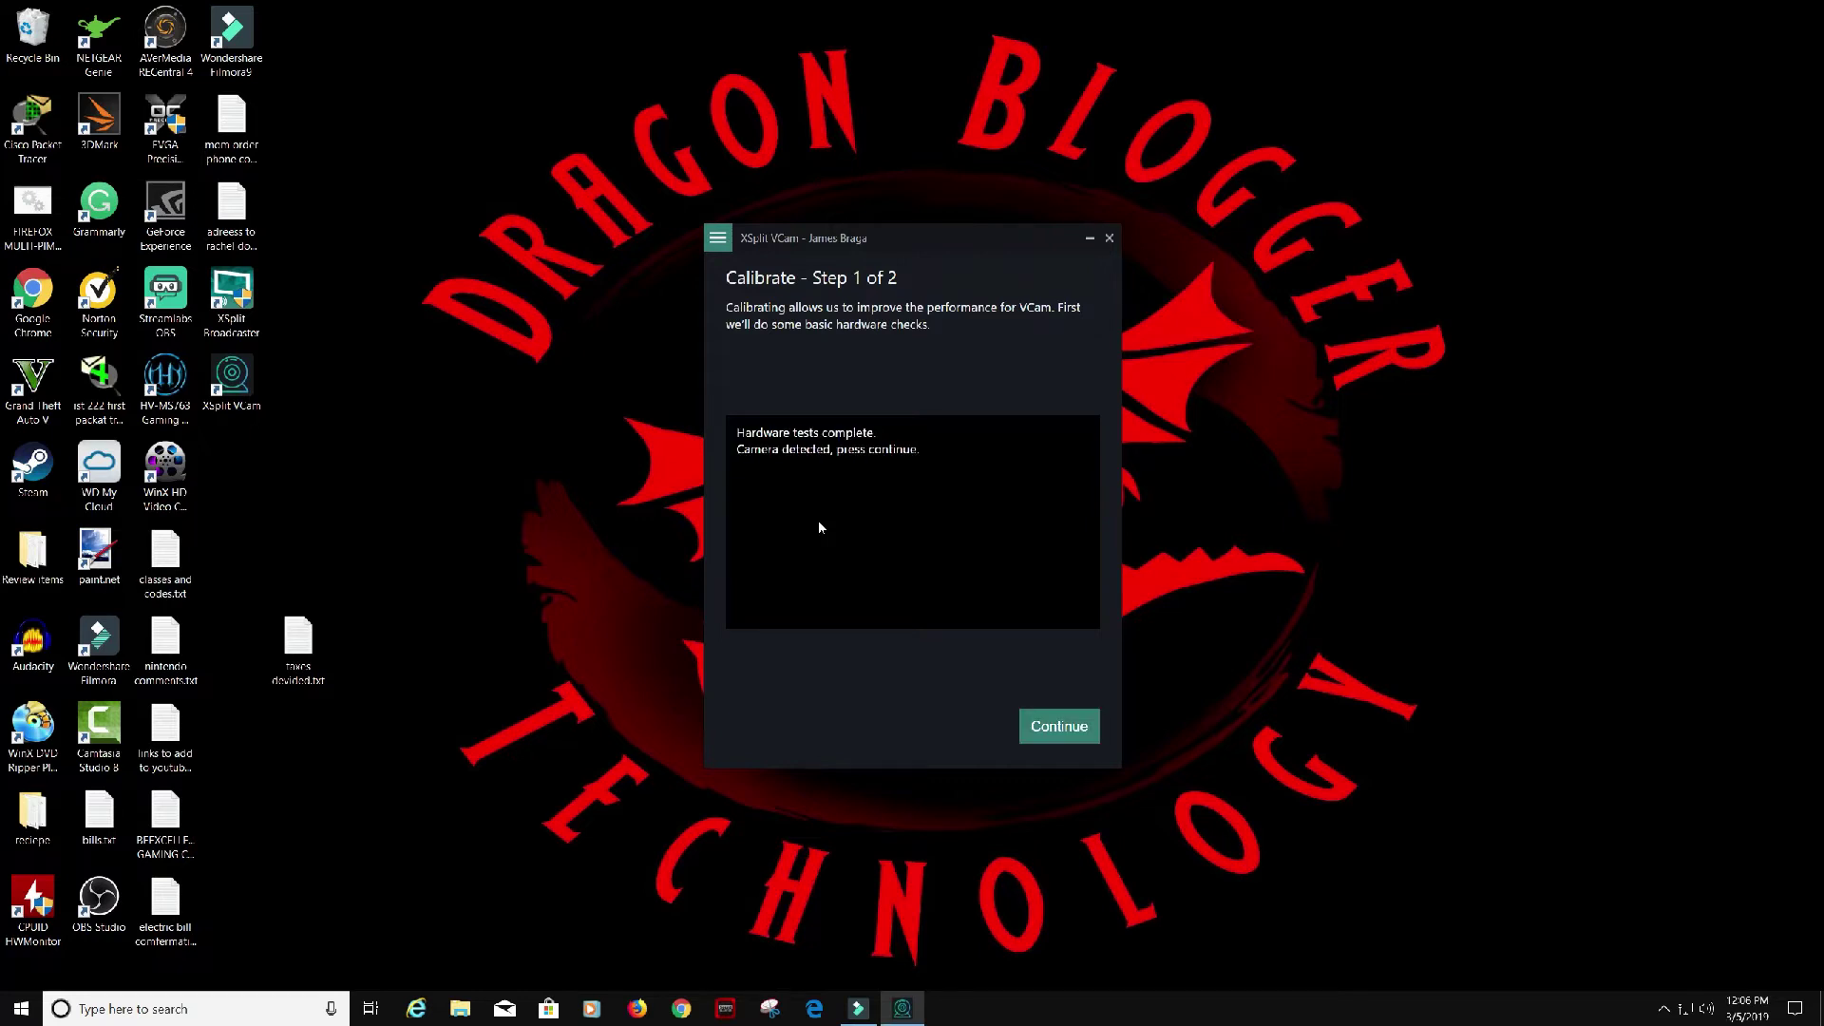
Complete both calibration steps with the c922 Pro Stream Webcam as the camera
{"action": "left_click", "coordinate": [1059, 727]}
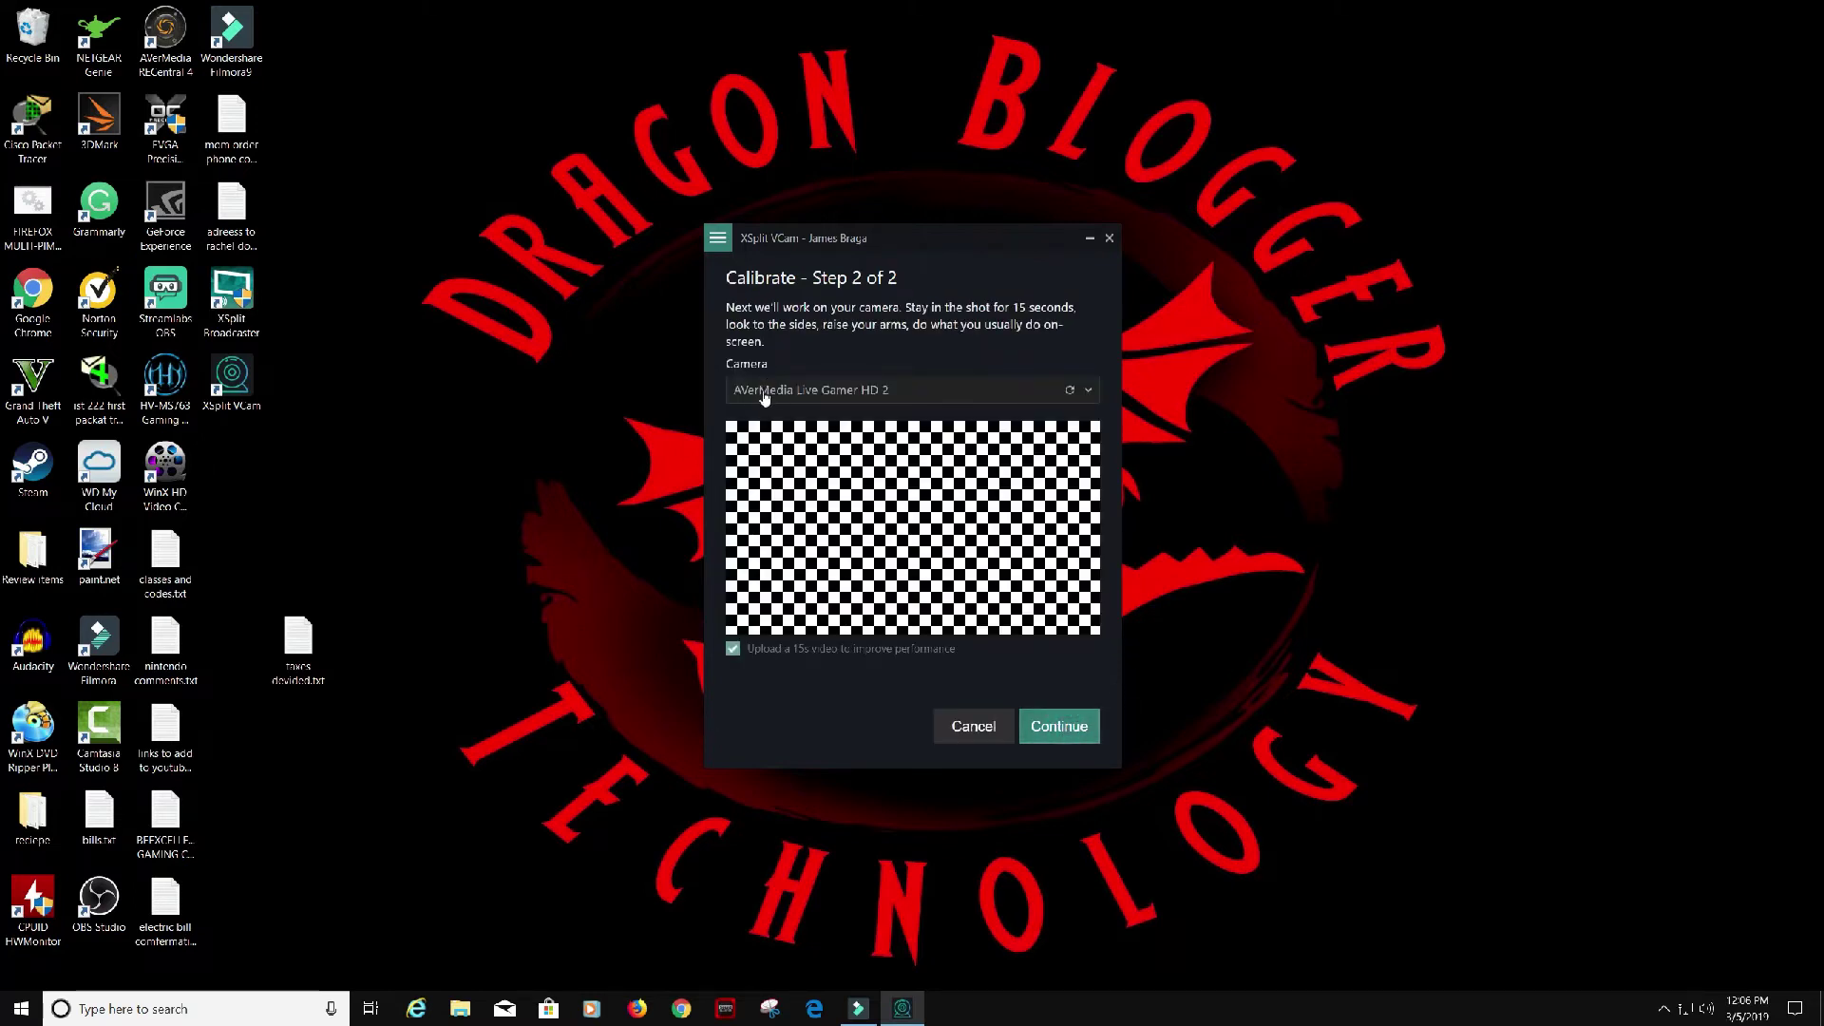
{"action": "left_click", "coordinate": [1083, 406]}
{"action": "left_click", "coordinate": [826, 414]}
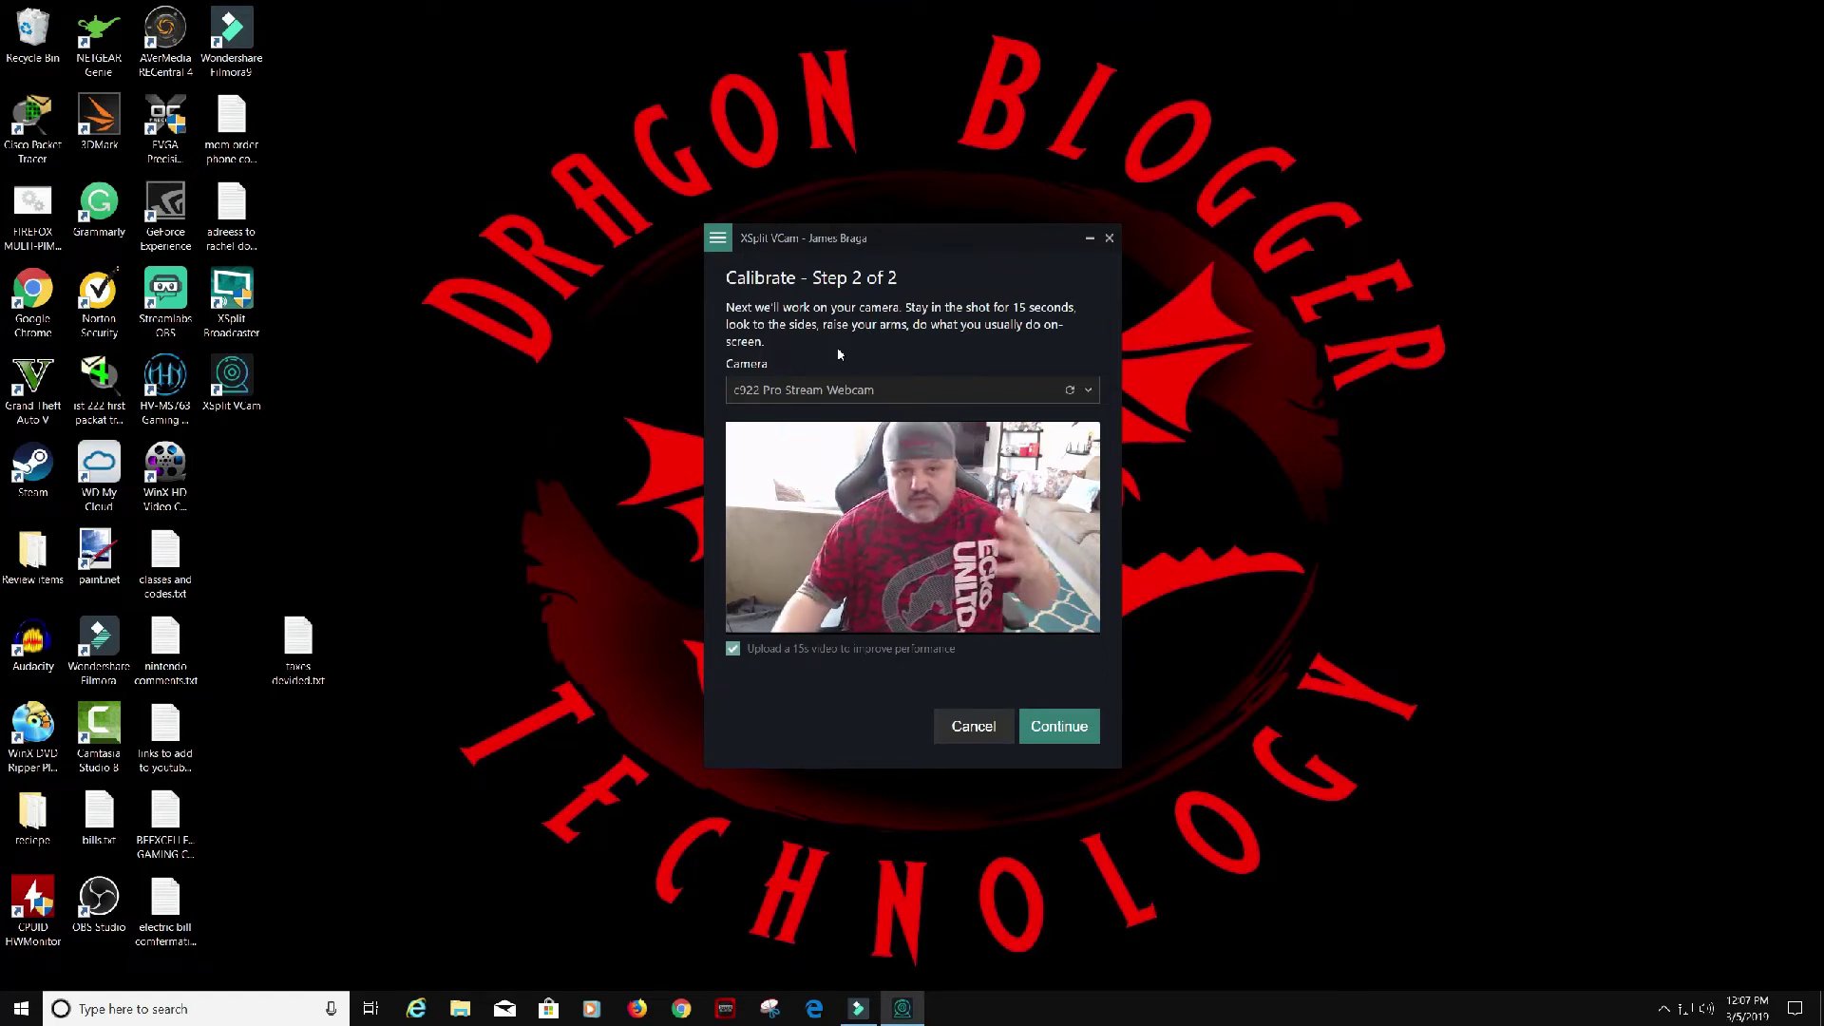
{"action": "left_click", "coordinate": [1056, 733]}
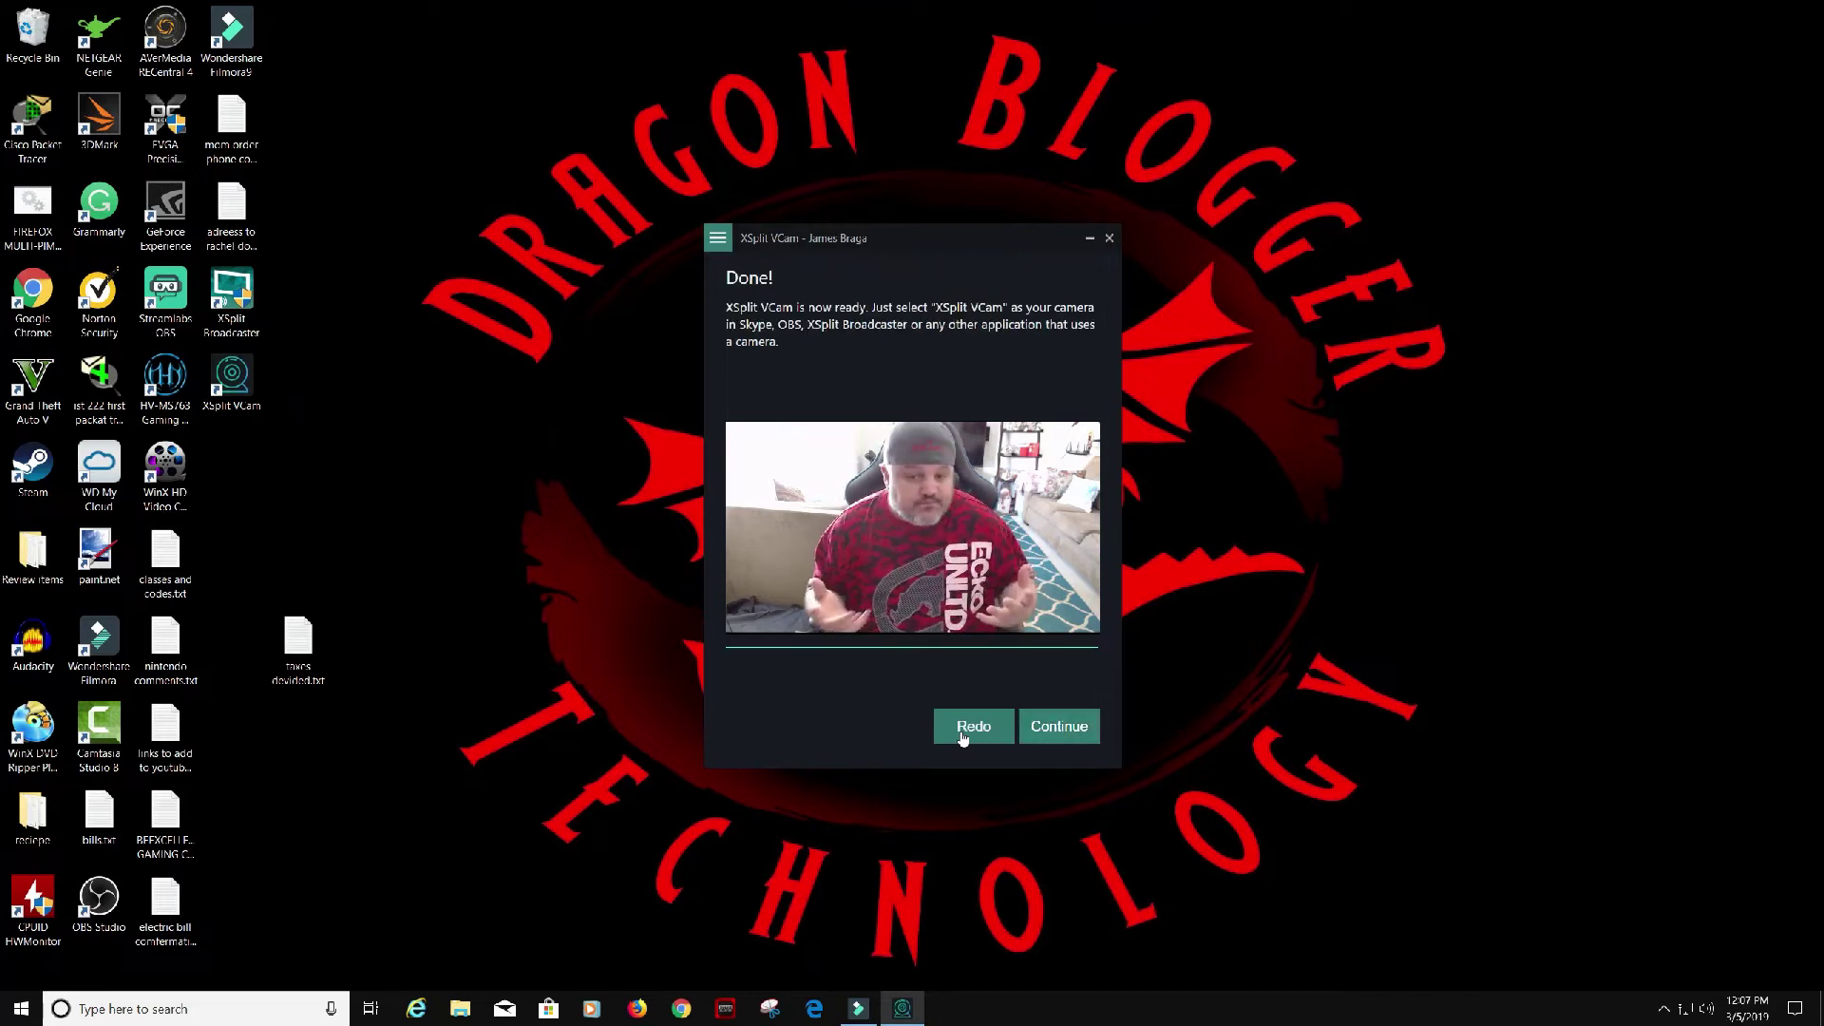
{"action": "left_click", "coordinate": [1056, 732]}
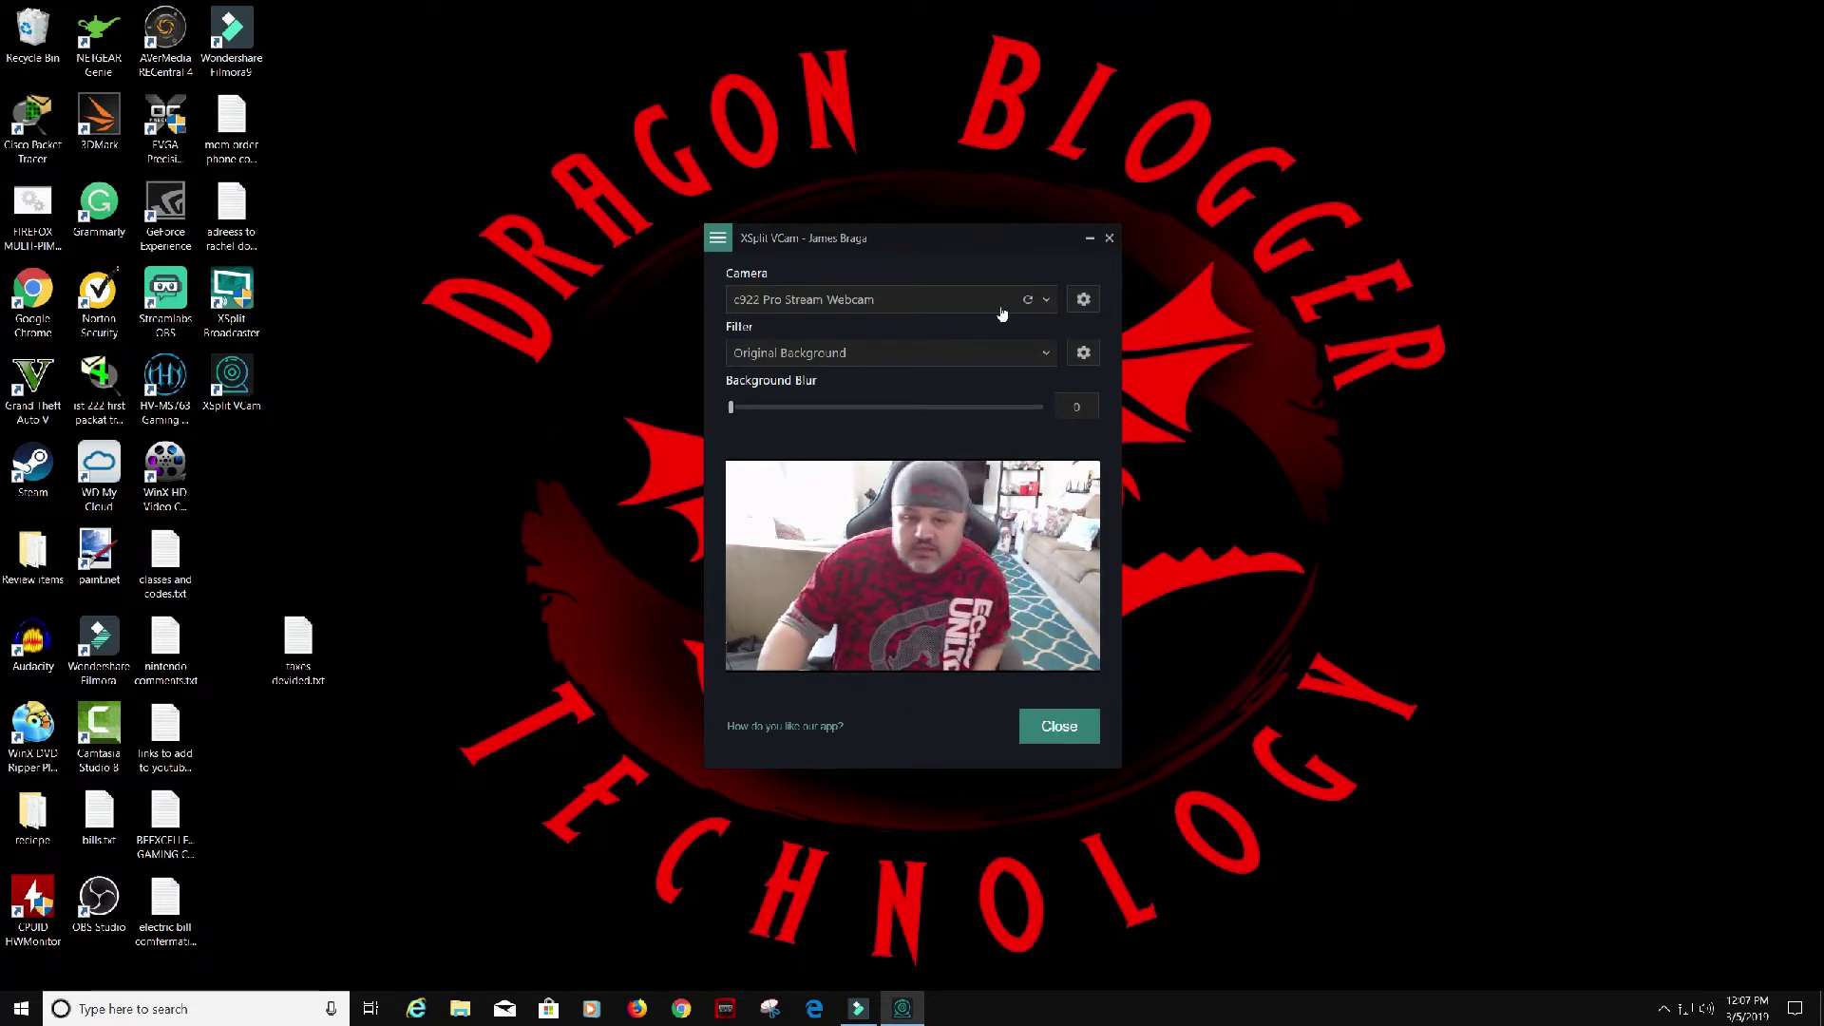
Reselect the c922 Pro Stream Webcam and try a higher zoom and the pan and tilt in its properties, discarding the changes
{"action": "left_click", "coordinate": [1044, 299]}
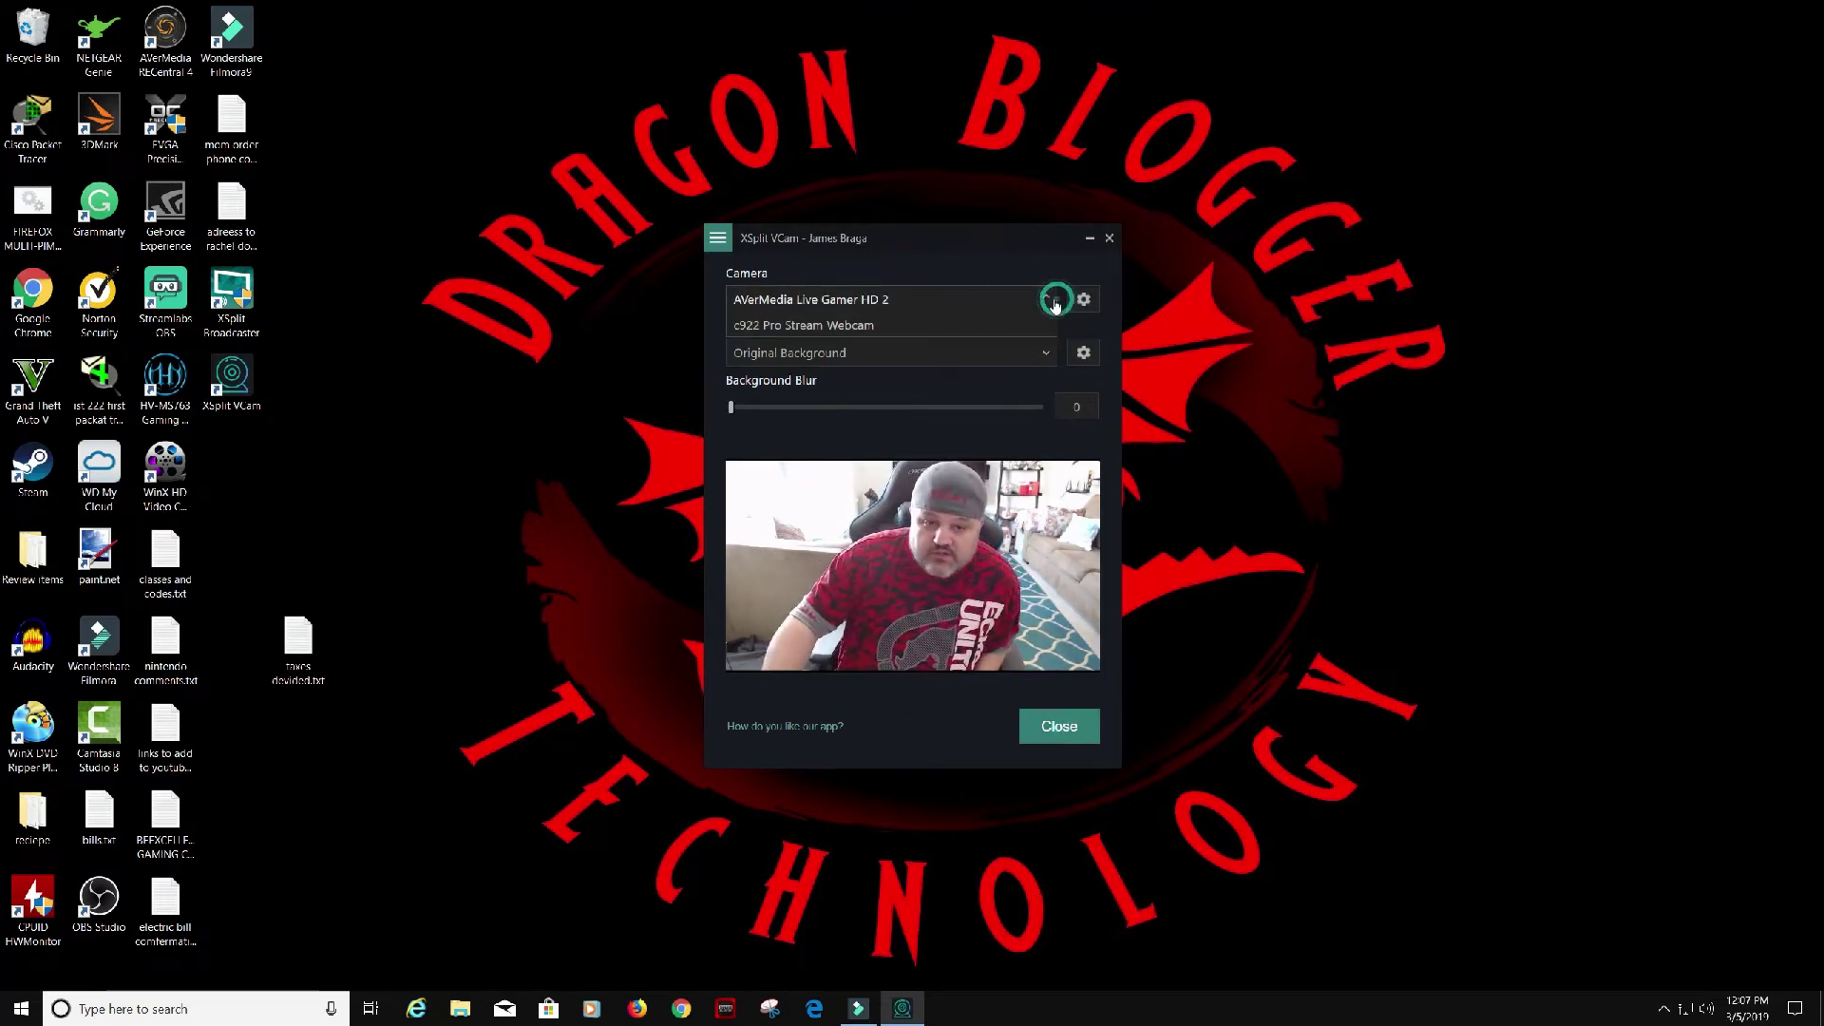
{"action": "left_click", "coordinate": [862, 325]}
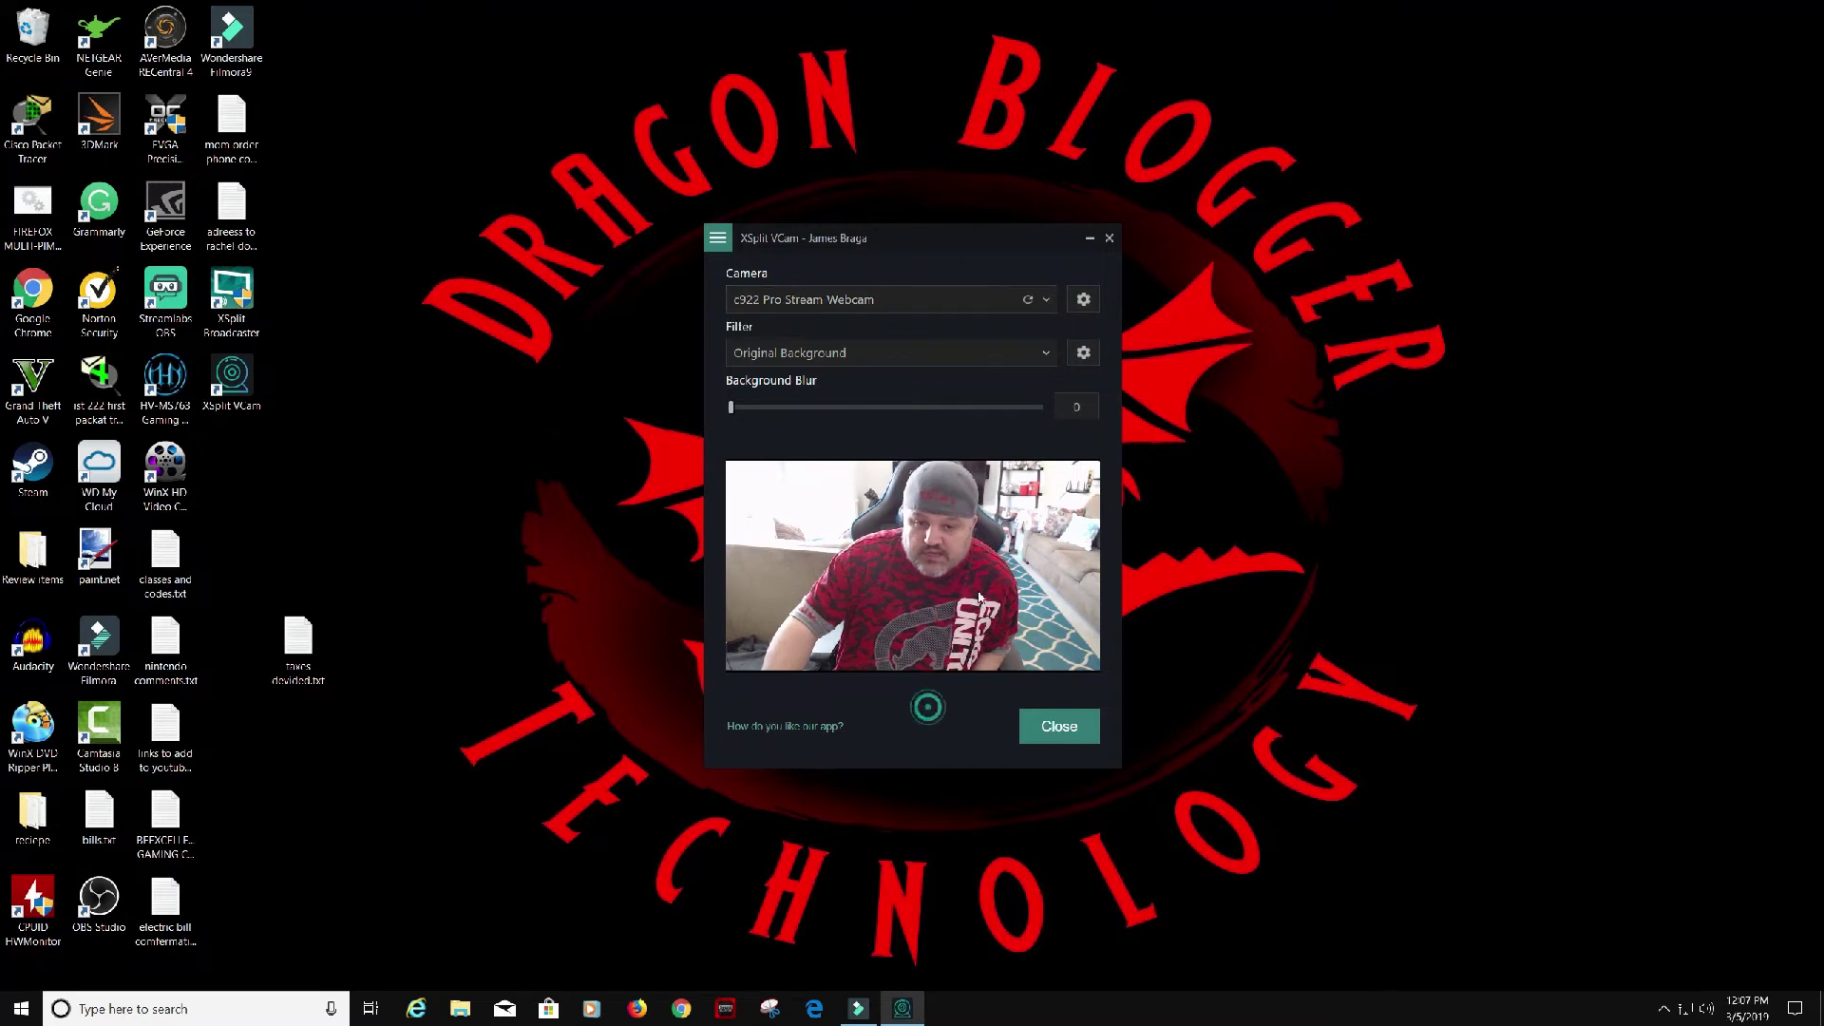
{"action": "left_click", "coordinate": [1084, 300]}
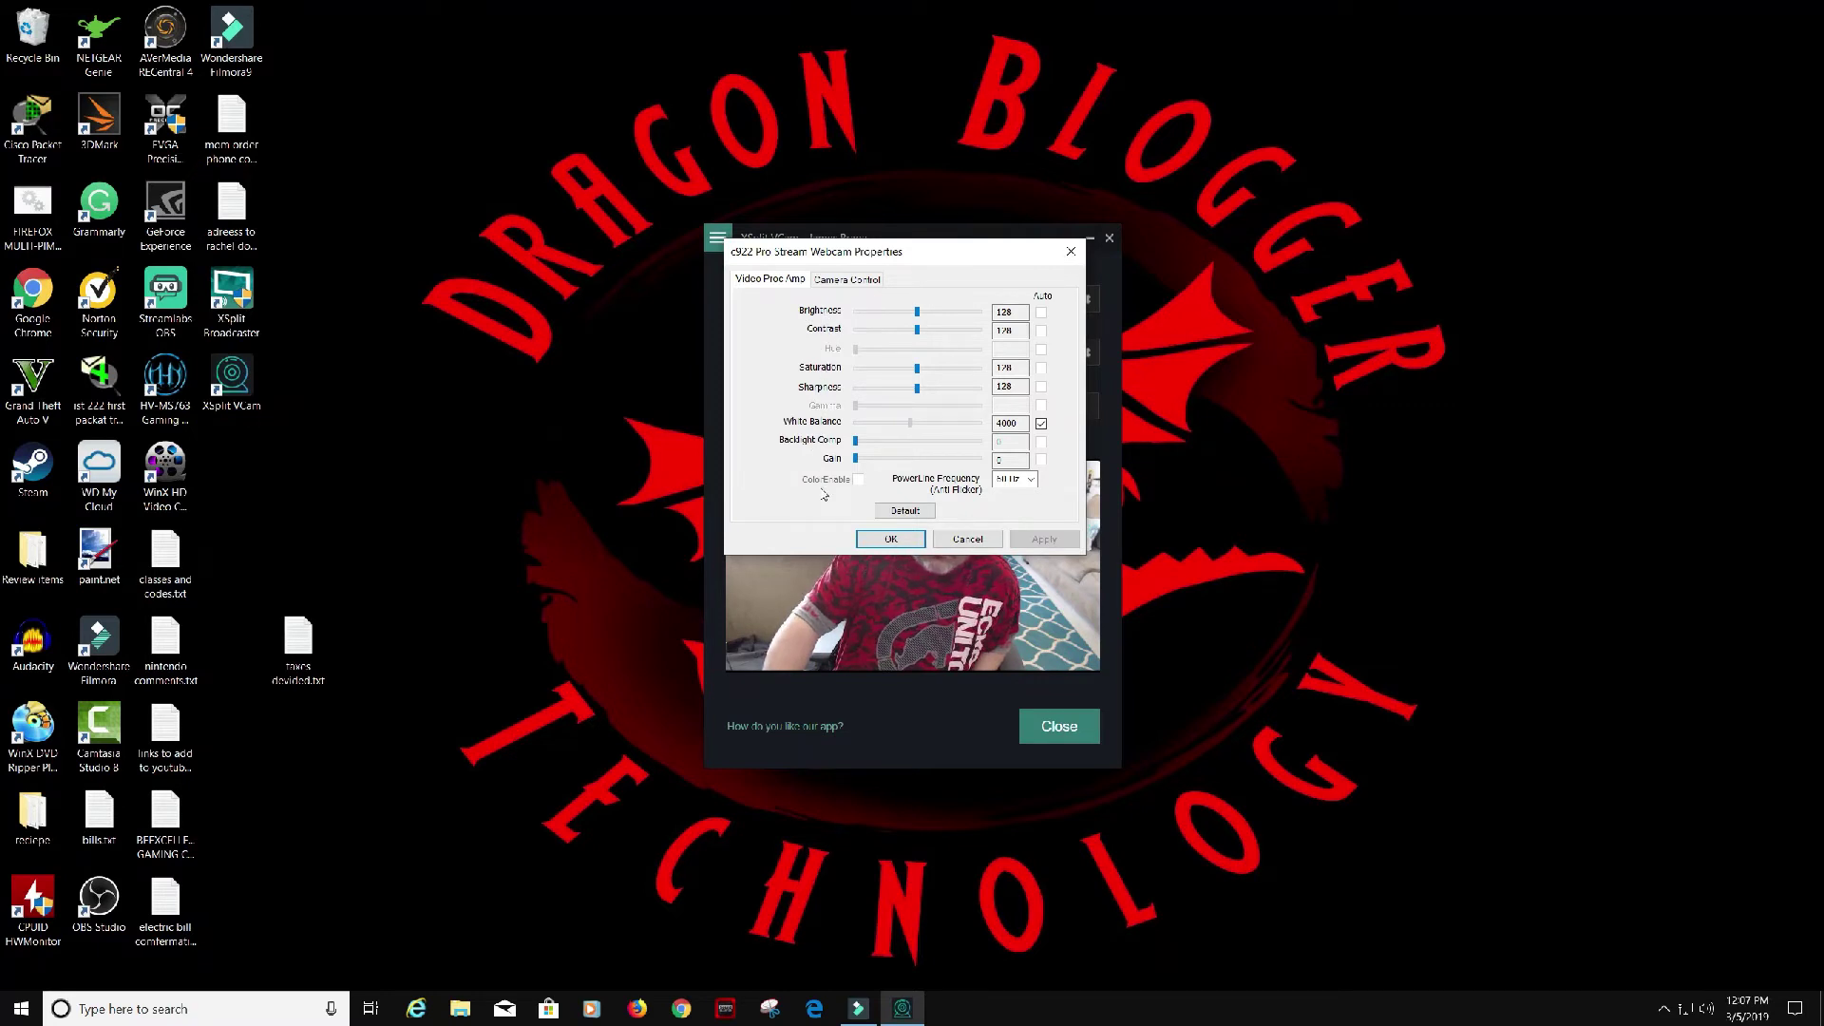
{"action": "left_click", "coordinate": [858, 280]}
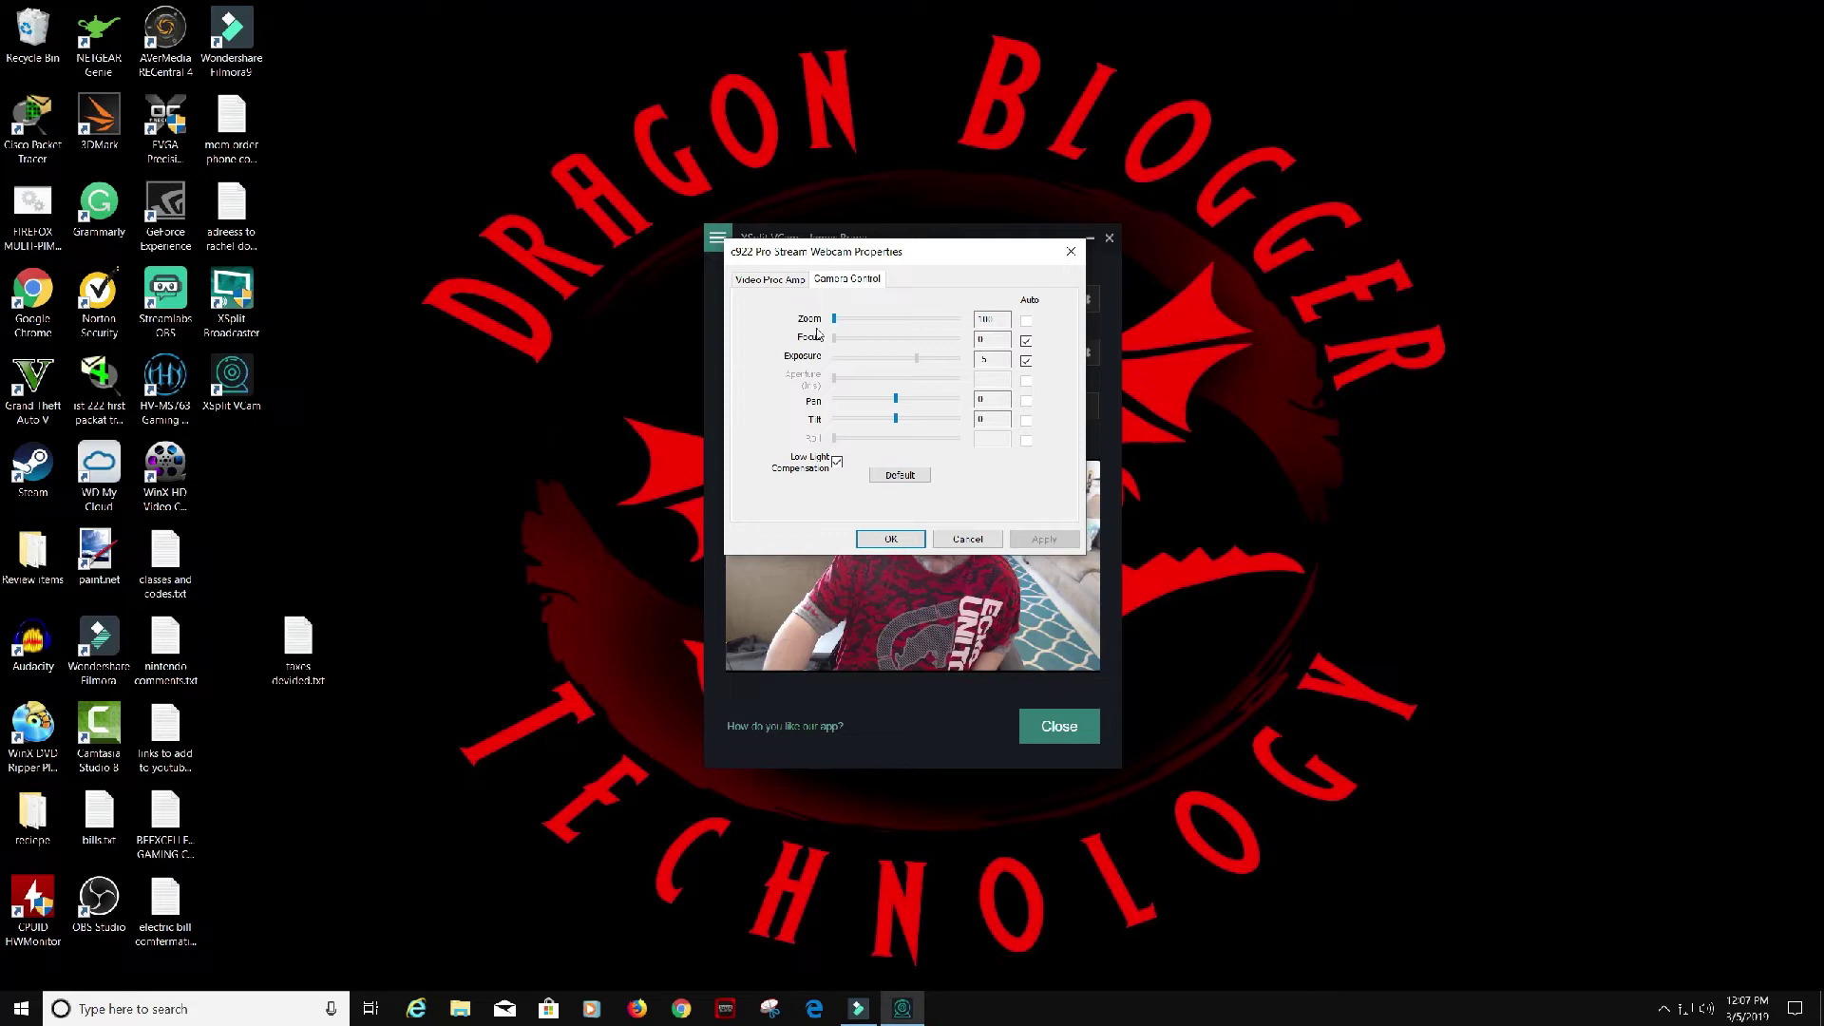
{"action": "left_click_drag", "start_coordinate": [834, 321], "coordinate": [941, 331]}
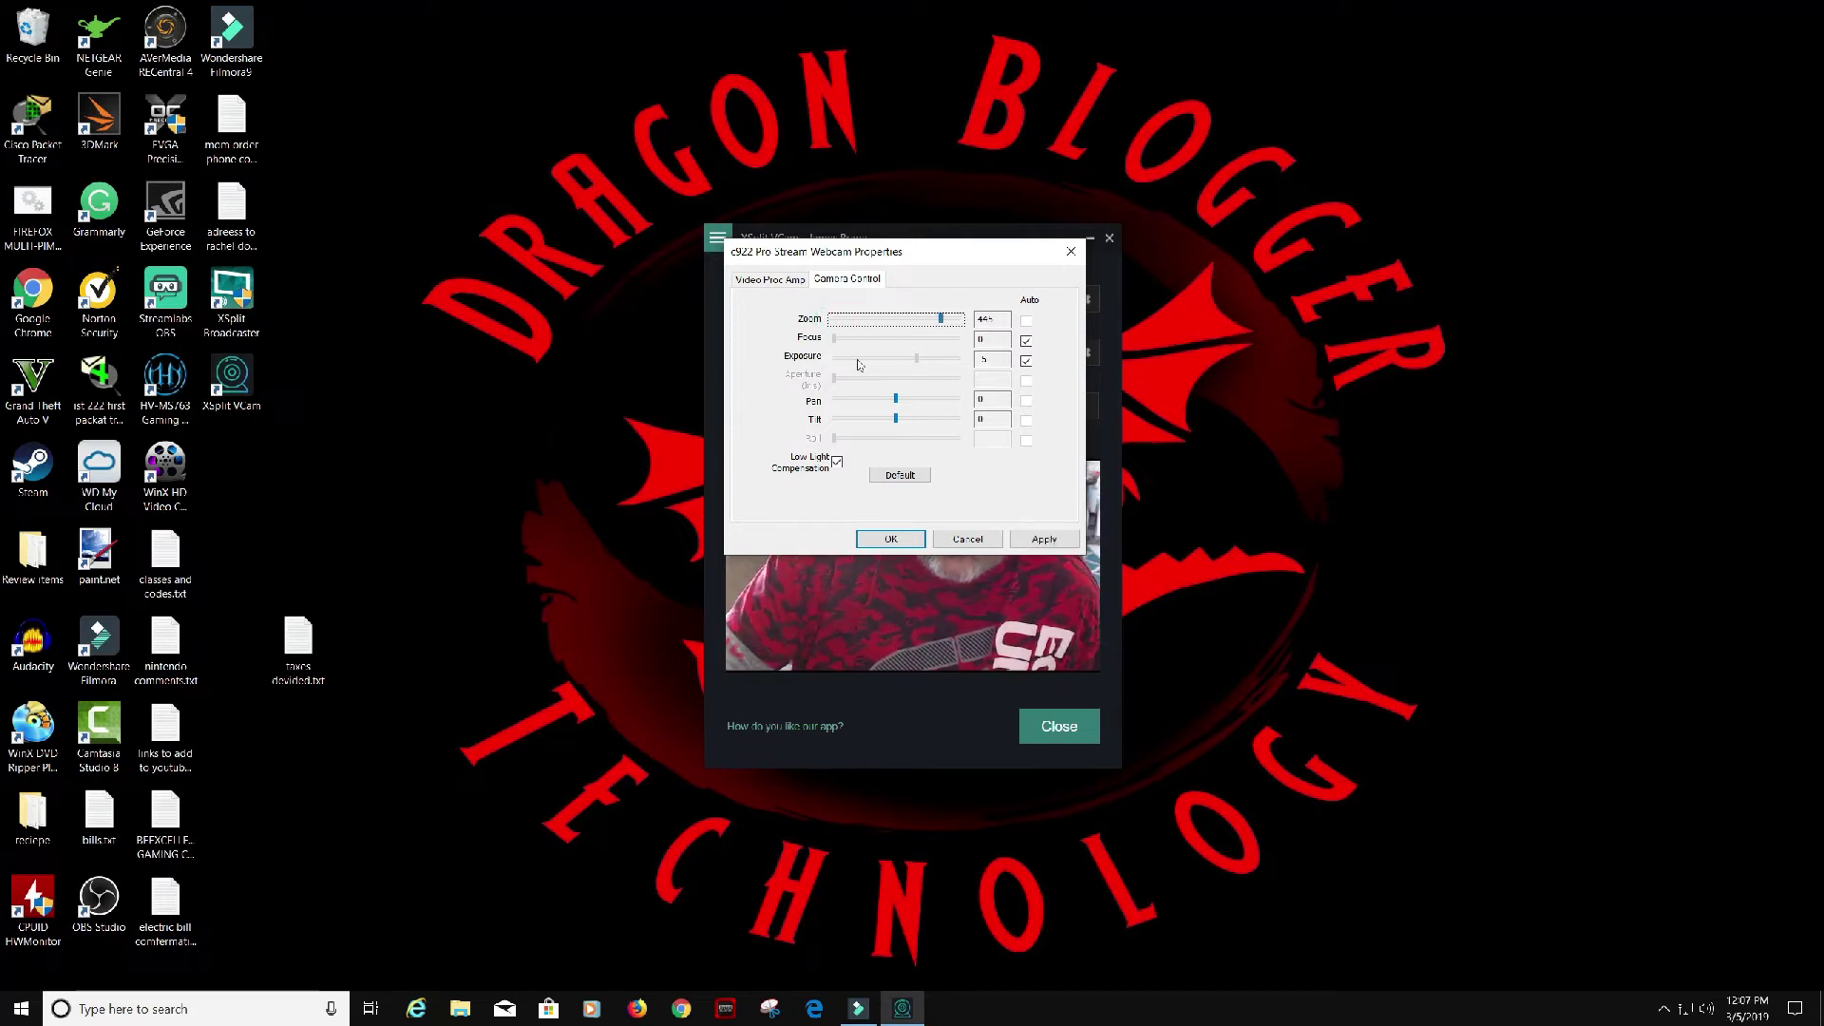
{"action": "mouse_move", "coordinate": [894, 399]}
{"action": "left_mouse_down"}
{"action": "mouse_move", "coordinate": [910, 401]}
{"action": "mouse_move", "coordinate": [896, 423]}
{"action": "mouse_move", "coordinate": [849, 423]}
{"action": "mouse_move", "coordinate": [903, 425]}
{"action": "left_mouse_up"}
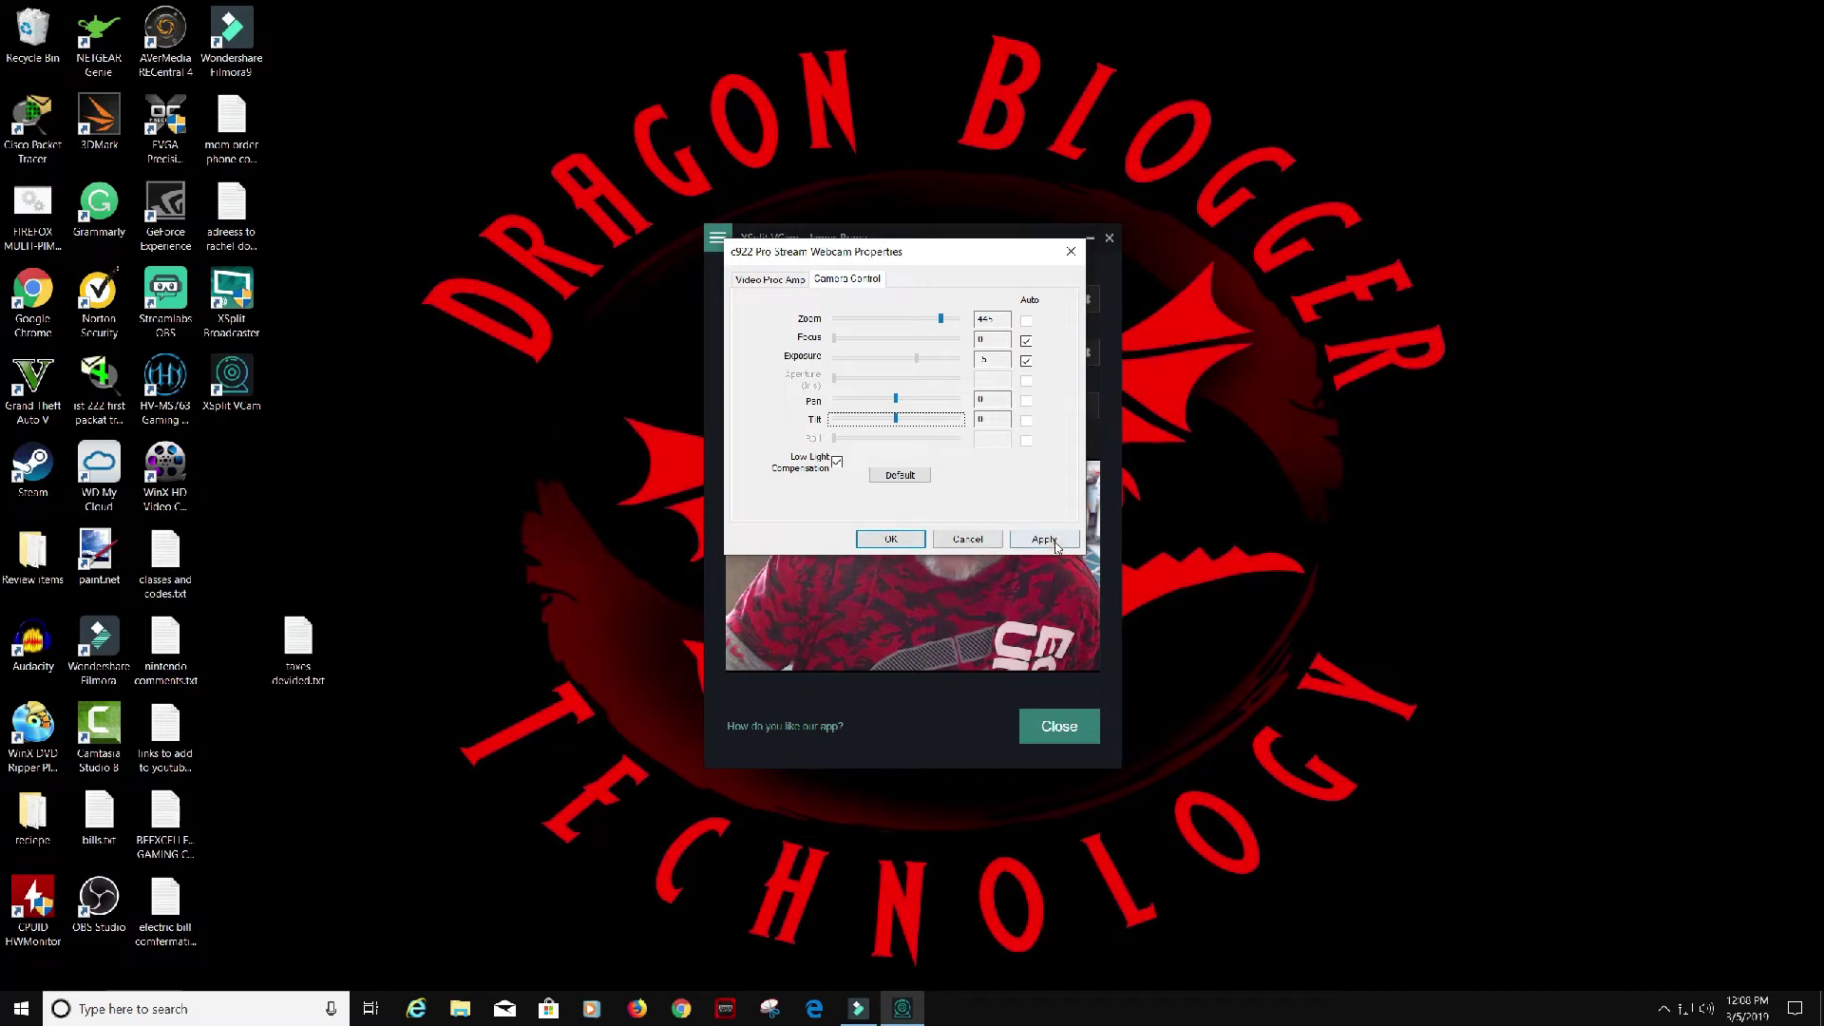
{"action": "left_click", "coordinate": [967, 538]}
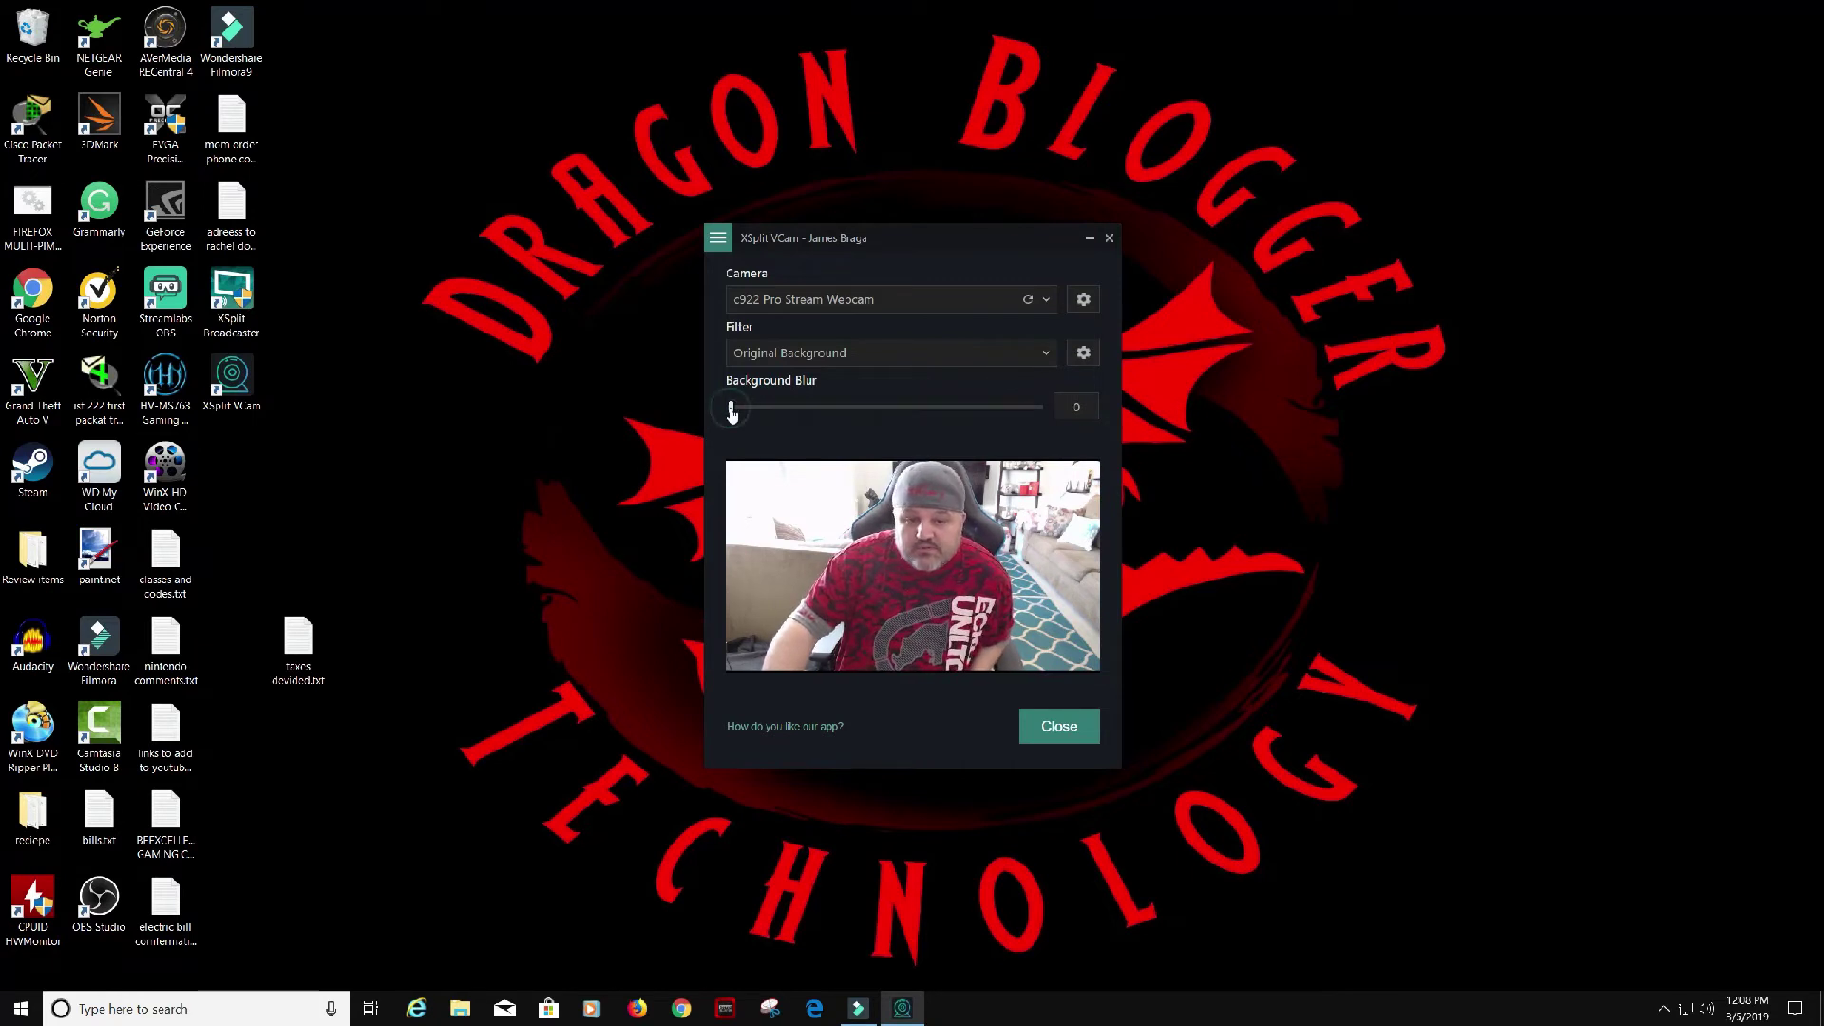
Set the background blur to 100 and turn off Remove Chair in the filter's additional options
{"action": "left_click_drag", "start_coordinate": [759, 418], "coordinate": [1054, 435]}
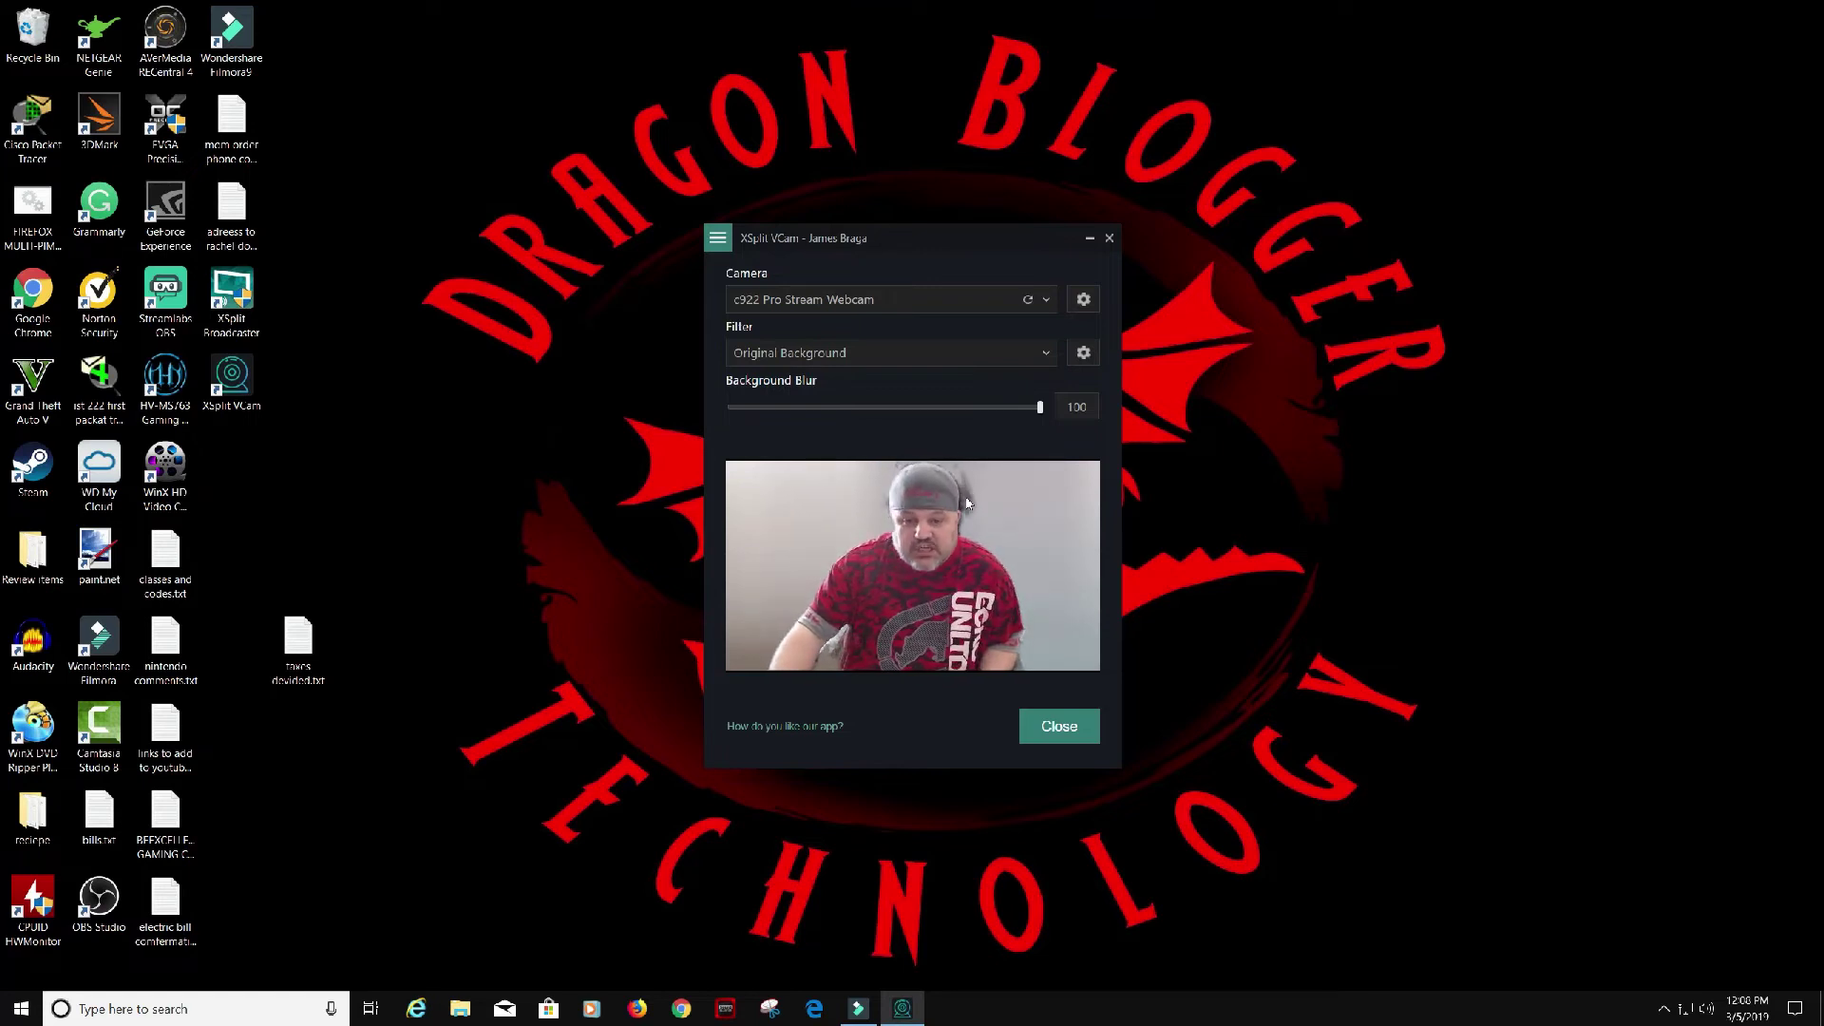
{"action": "left_click", "coordinate": [1083, 352]}
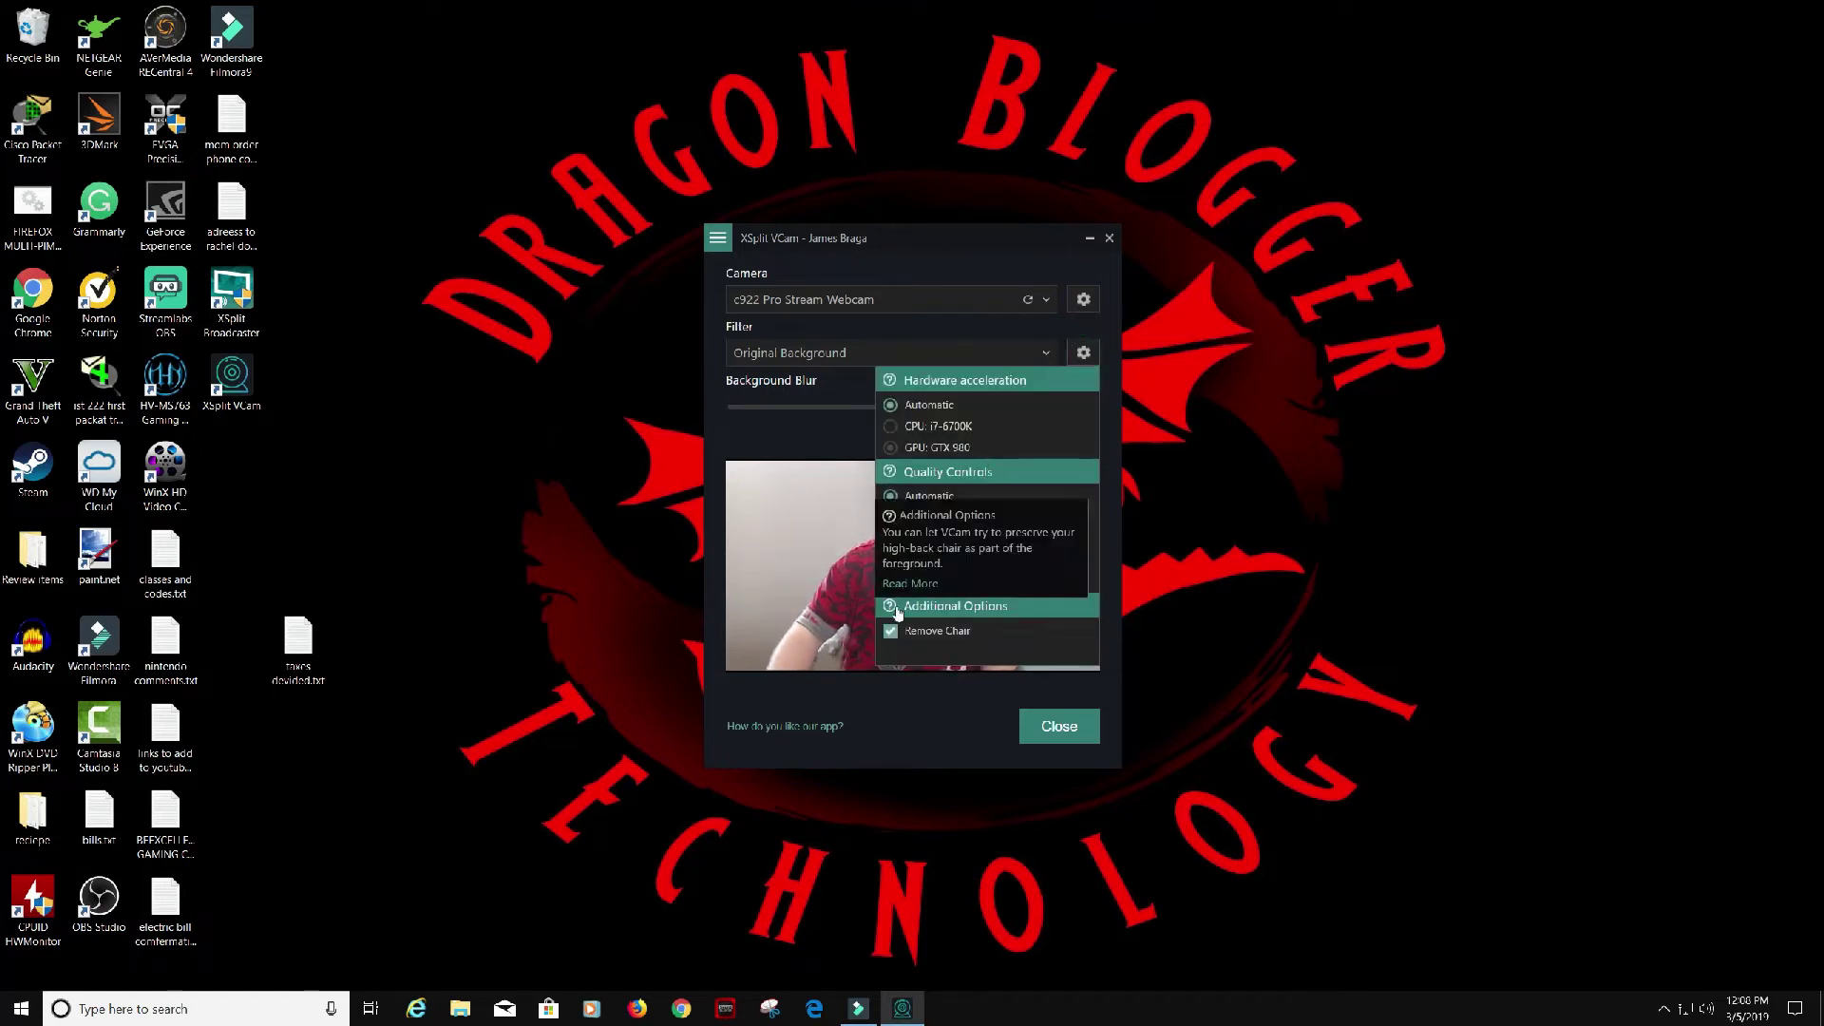
{"action": "left_click", "coordinate": [921, 723]}
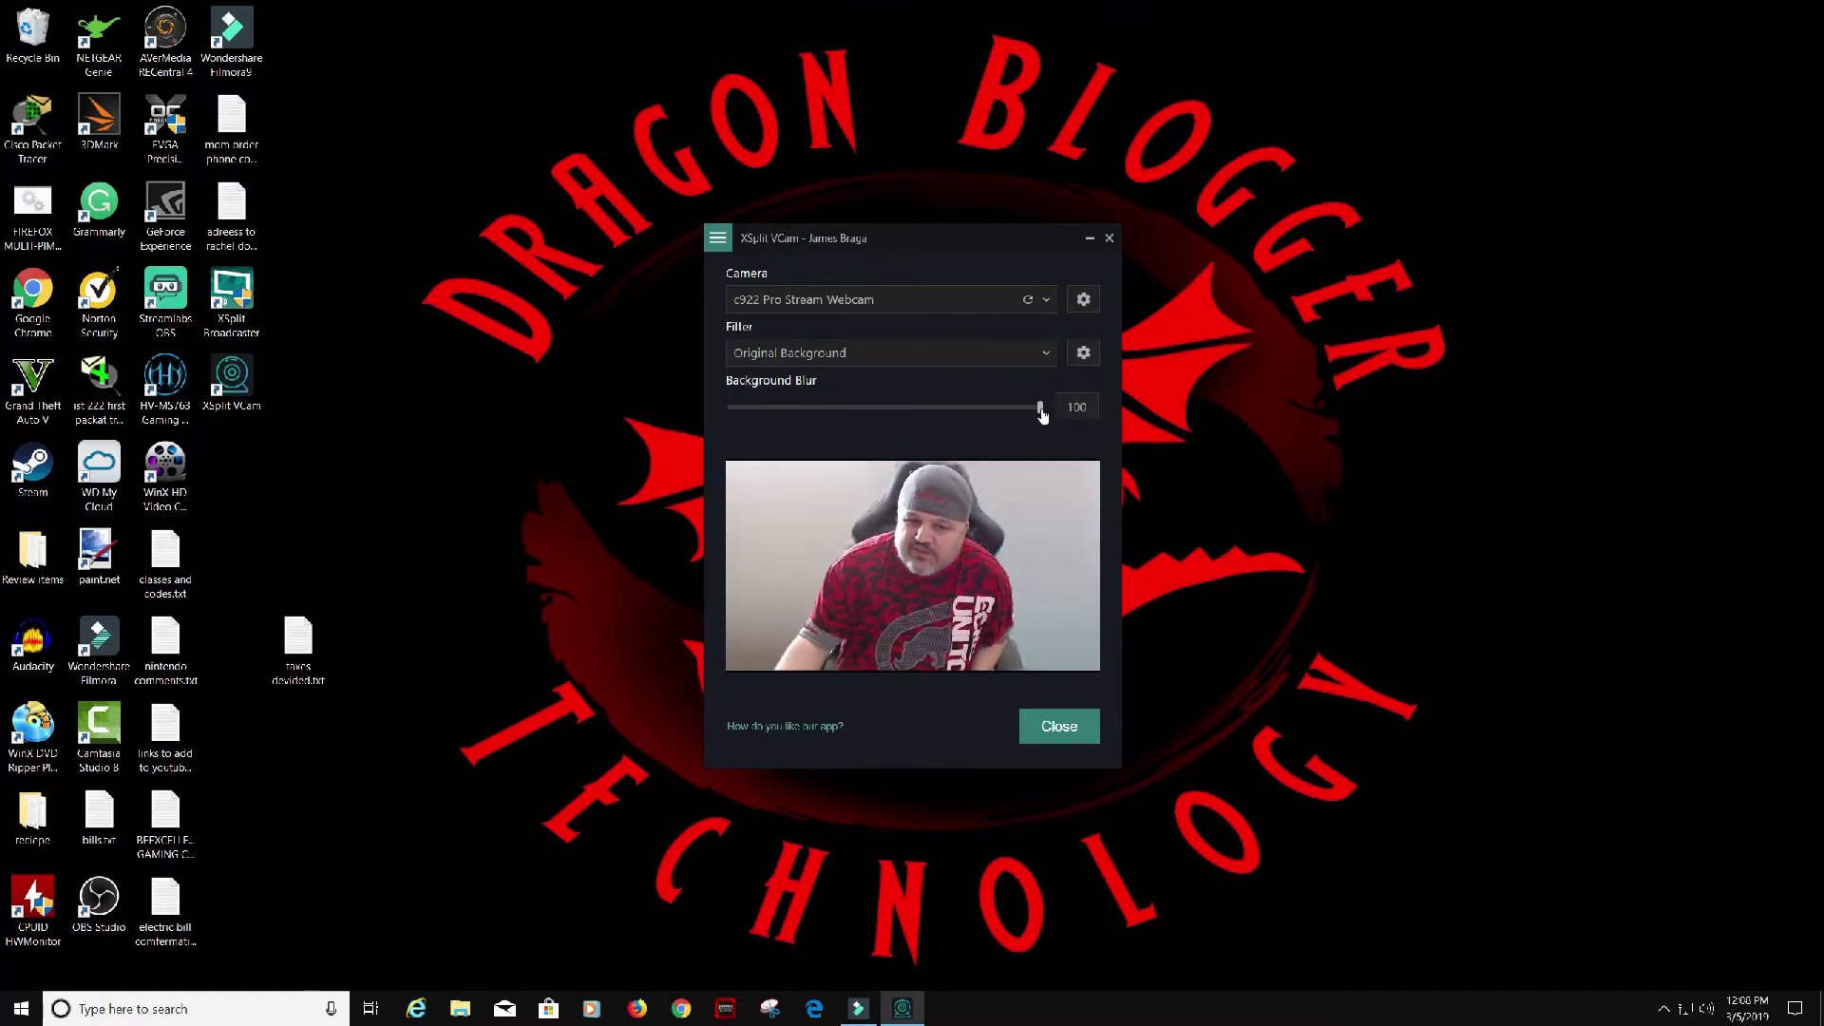
Set the background blur to 0 and replace the background with the local image 2-2.jpg from the Slide show folder
{"action": "left_click_drag", "start_coordinate": [1039, 409], "coordinate": [746, 408]}
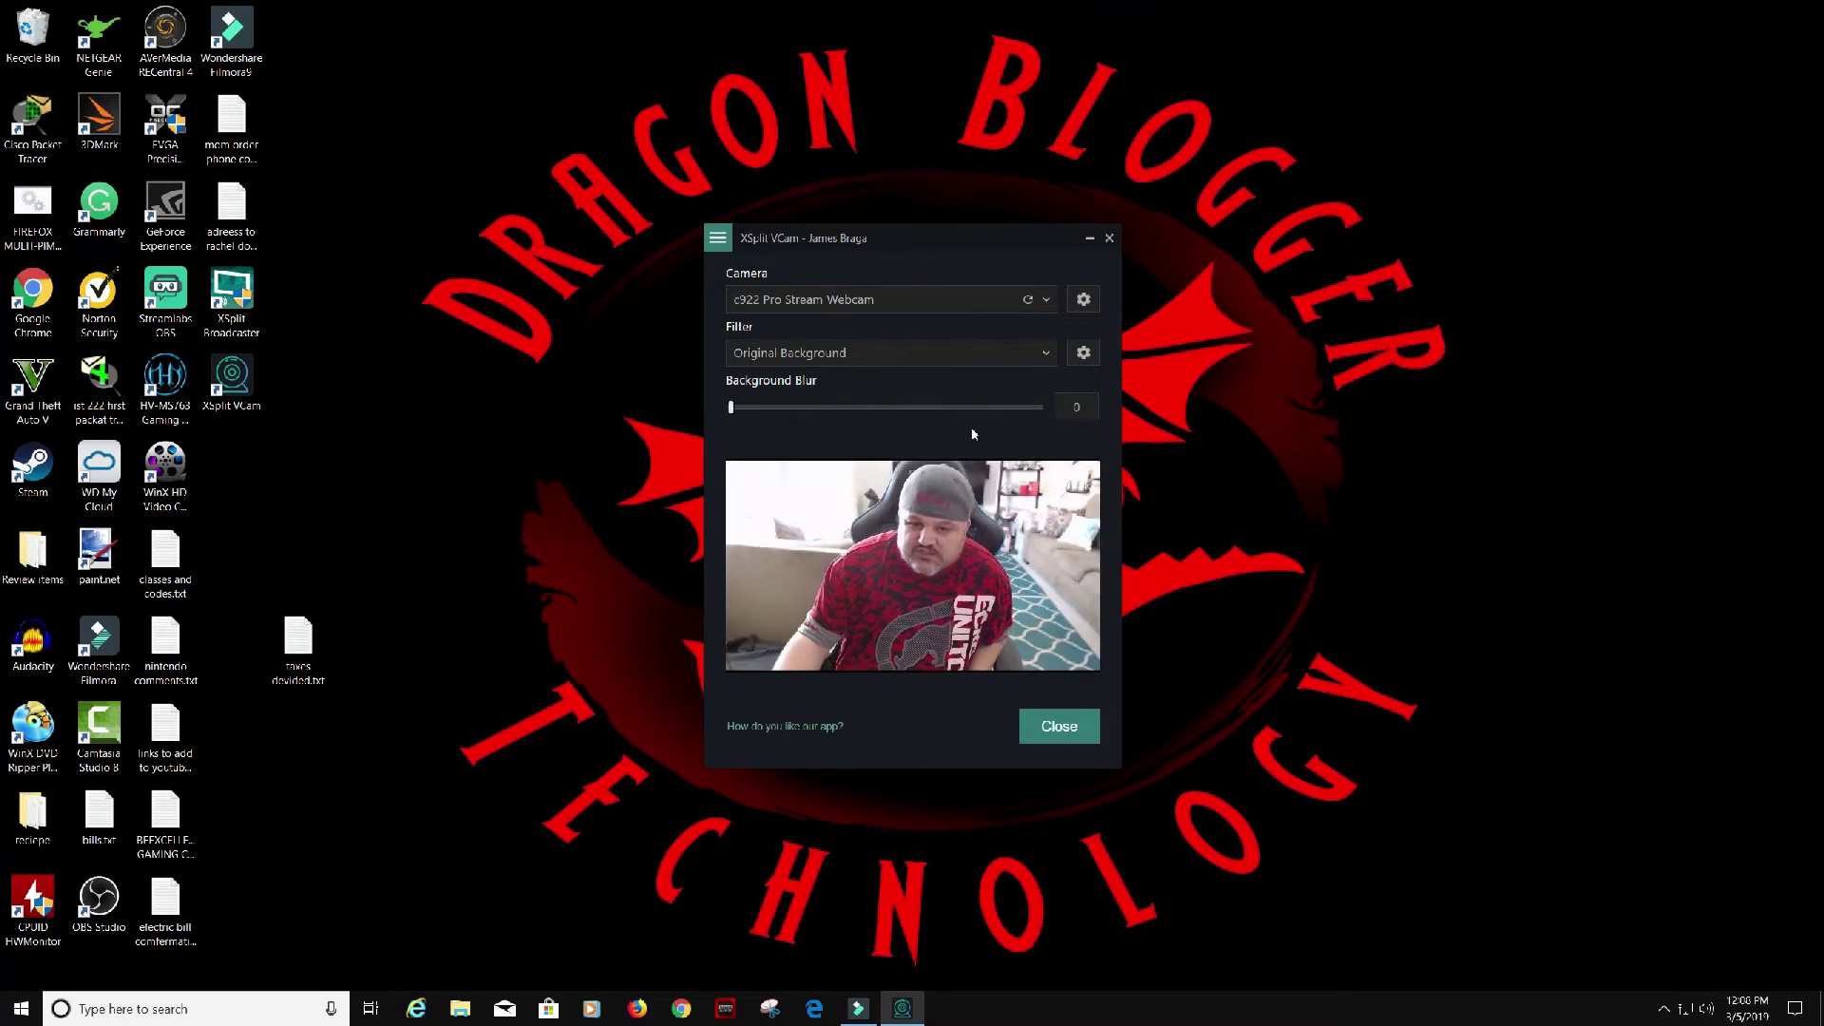
{"action": "left_click", "coordinate": [1039, 358]}
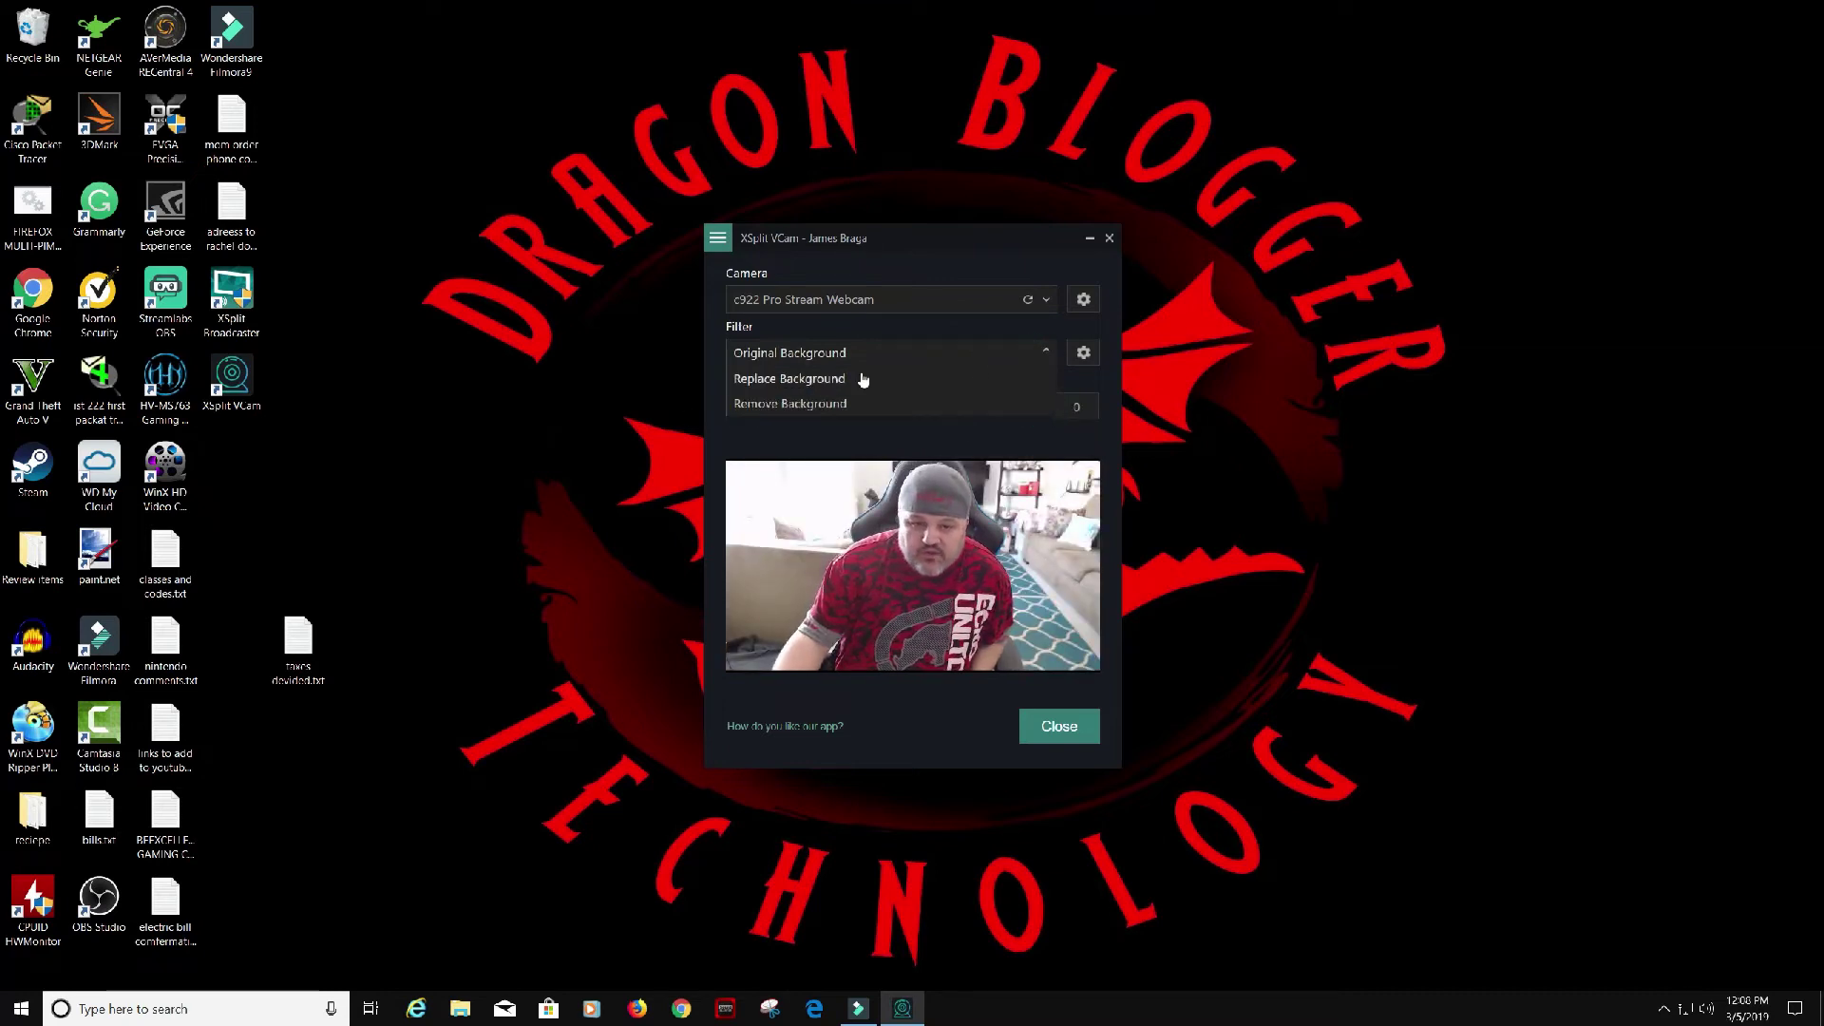
{"action": "left_click", "coordinate": [800, 380]}
{"action": "left_click", "coordinate": [1081, 408]}
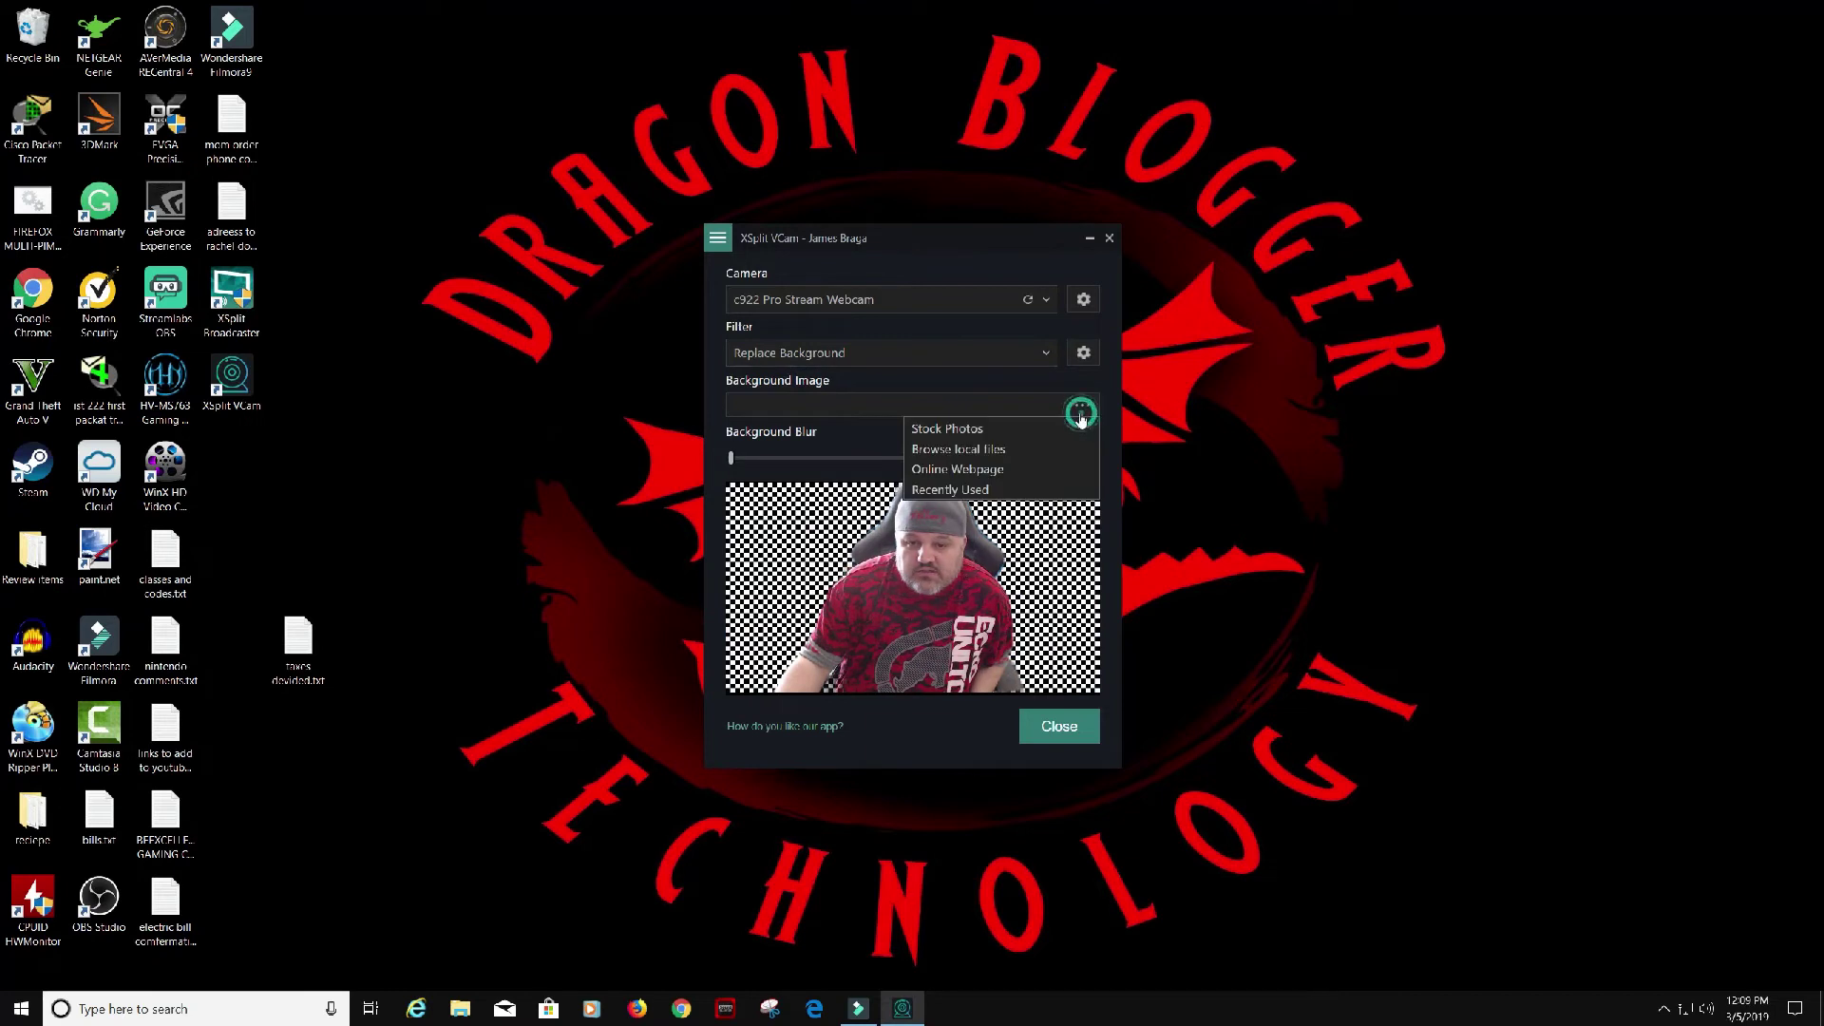
{"action": "left_click", "coordinate": [962, 455]}
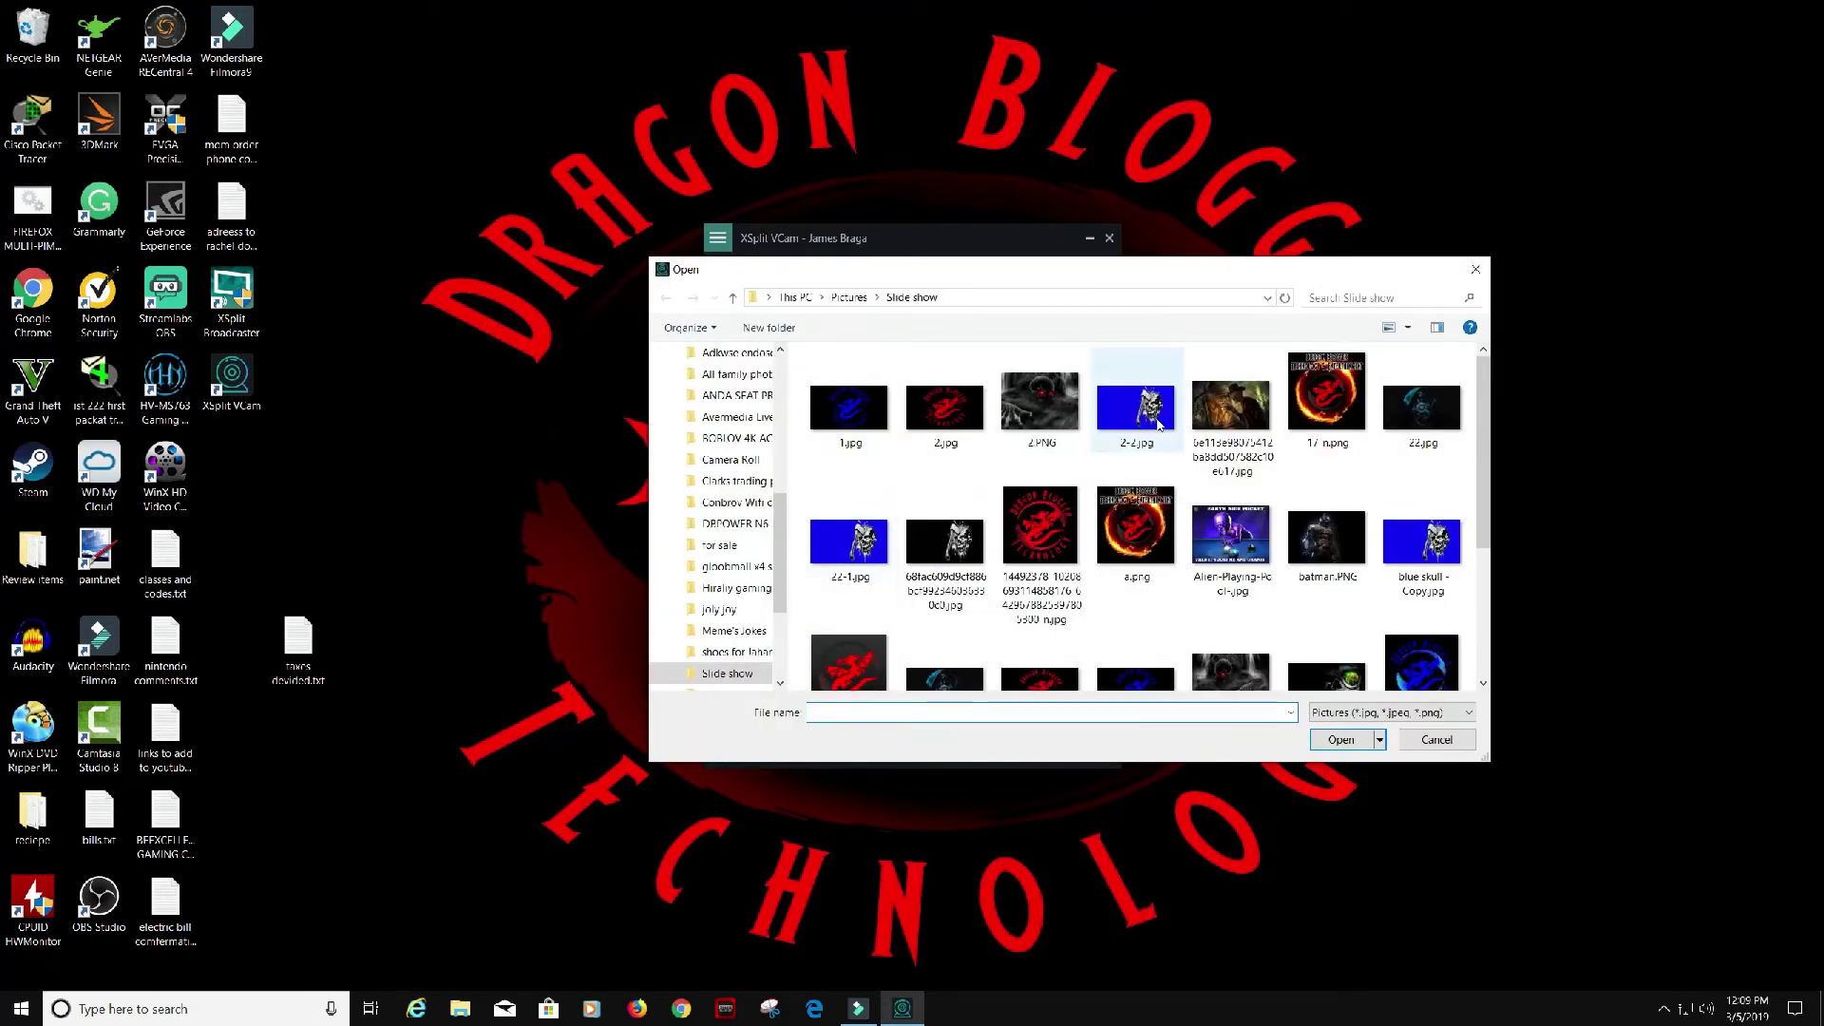
{"action": "double_click", "coordinate": [1158, 425]}
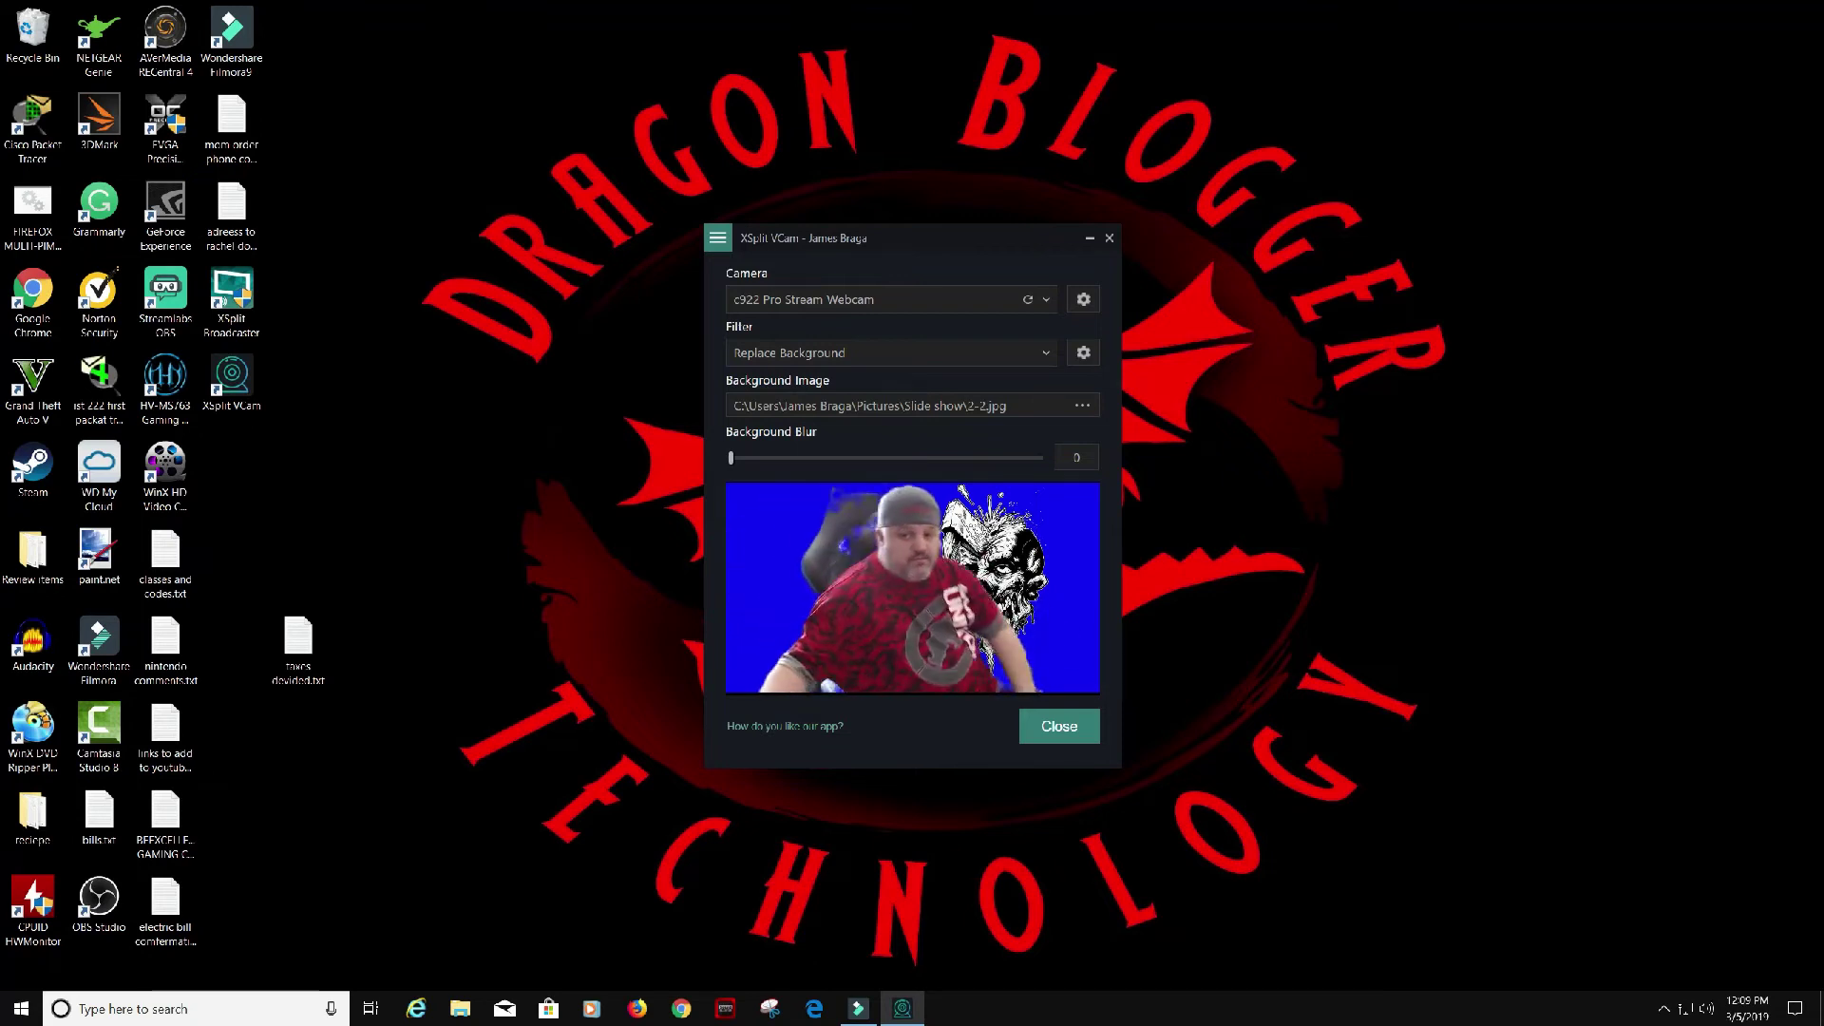
Replace the background with the red-on-white Dragon Blogger Technology logo image from the local Pictures folder
{"action": "left_click", "coordinate": [1082, 406]}
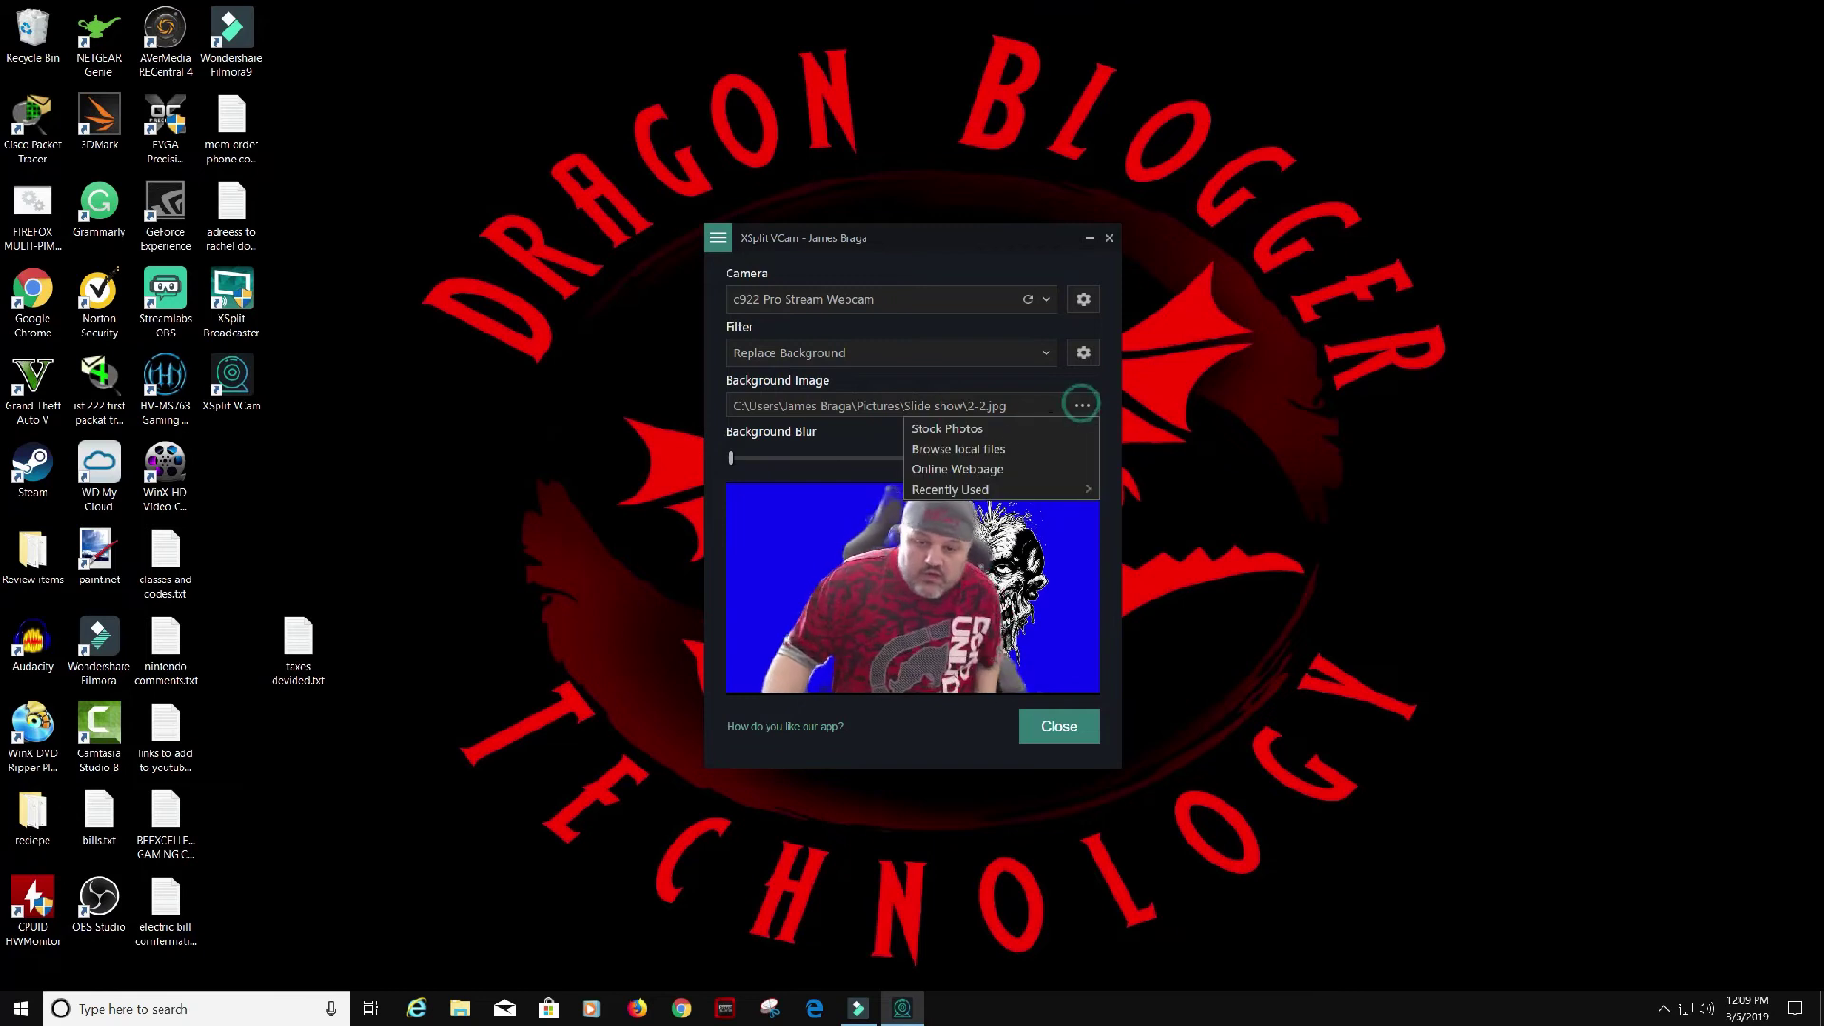
{"action": "left_click", "coordinate": [983, 454]}
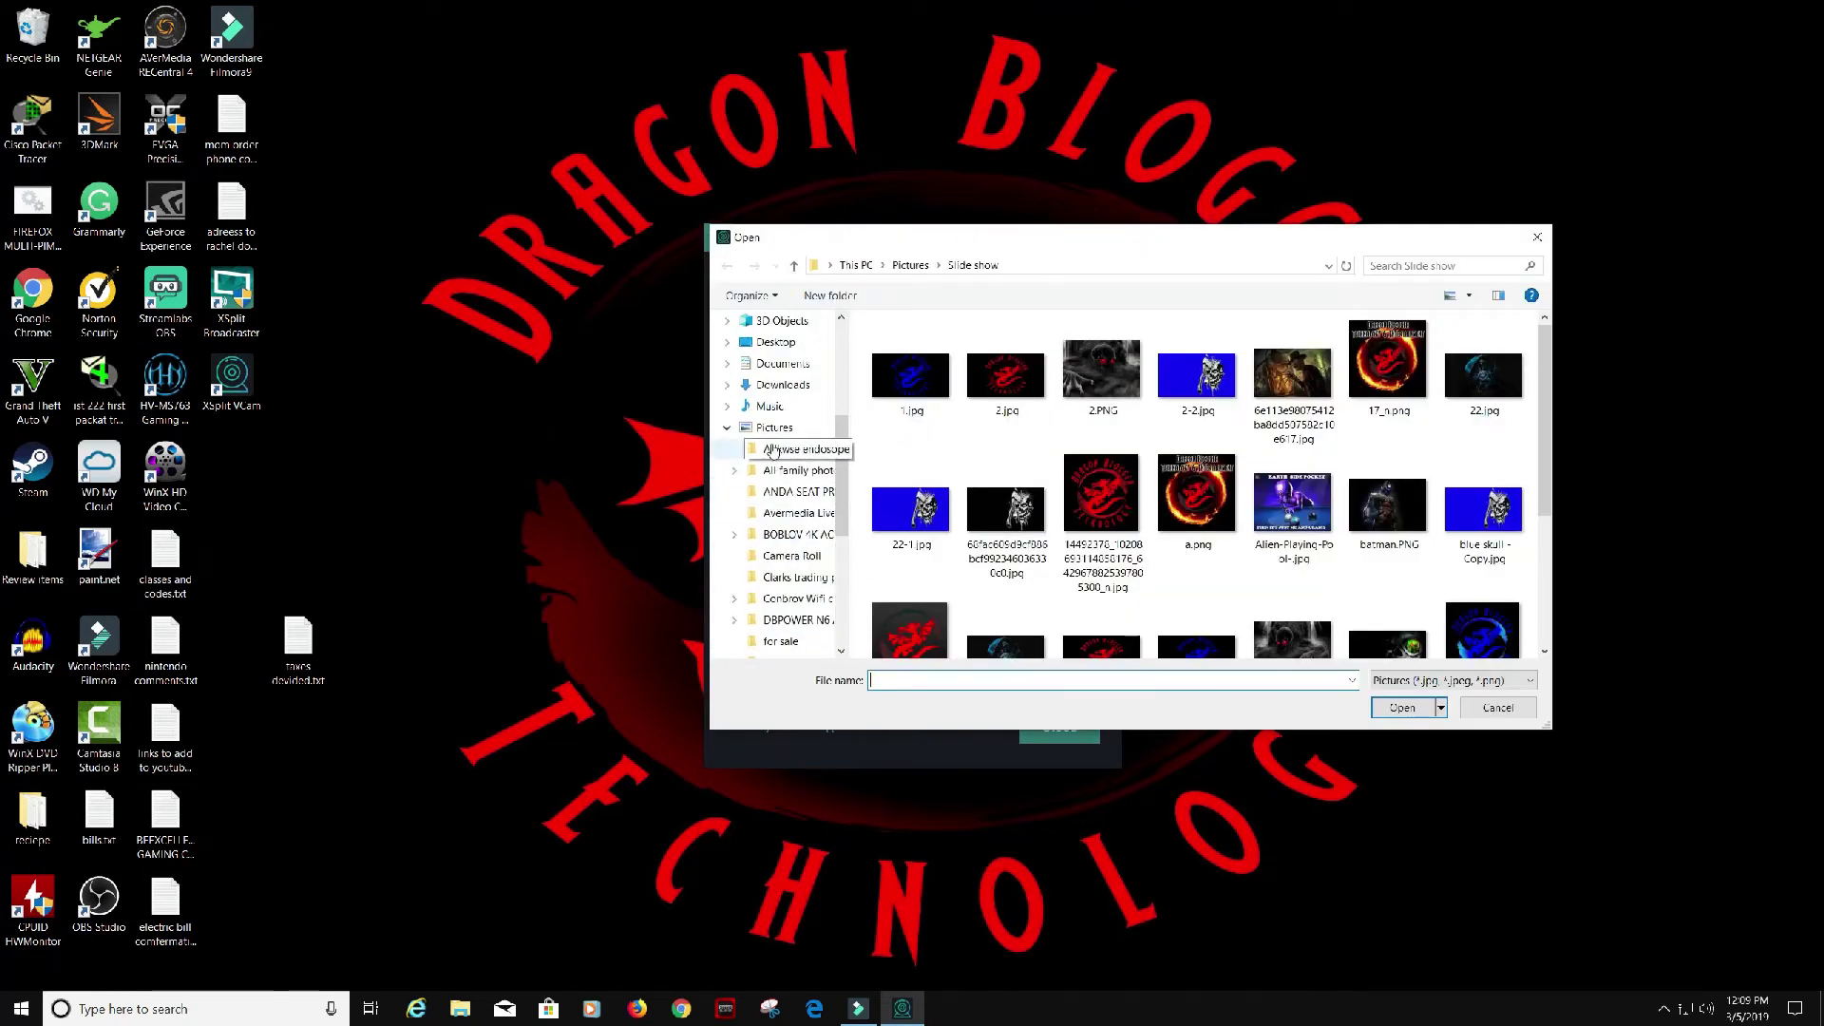
{"action": "left_click", "coordinate": [774, 427]}
{"action": "scroll", "coordinate": [1185, 551], "scroll_direction": "down", "scroll_amount": 10}
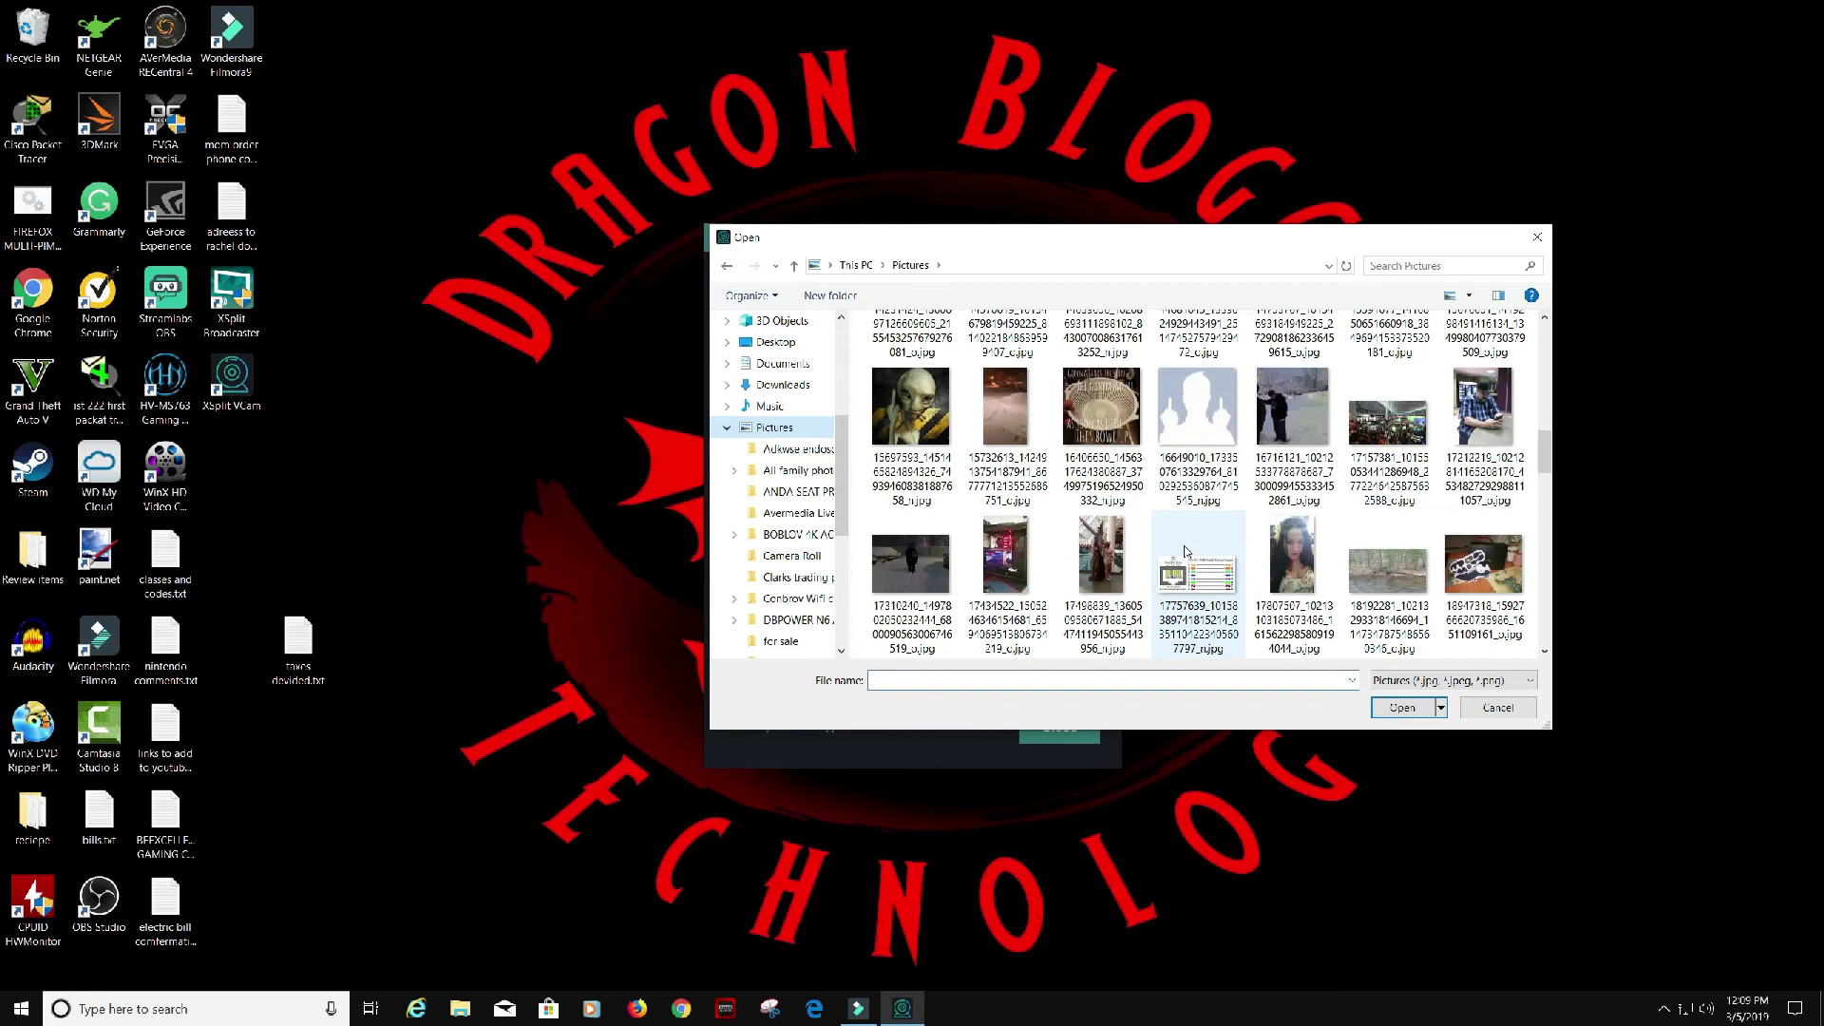
{"action": "scroll", "coordinate": [1185, 552], "scroll_direction": "down", "scroll_amount": 15}
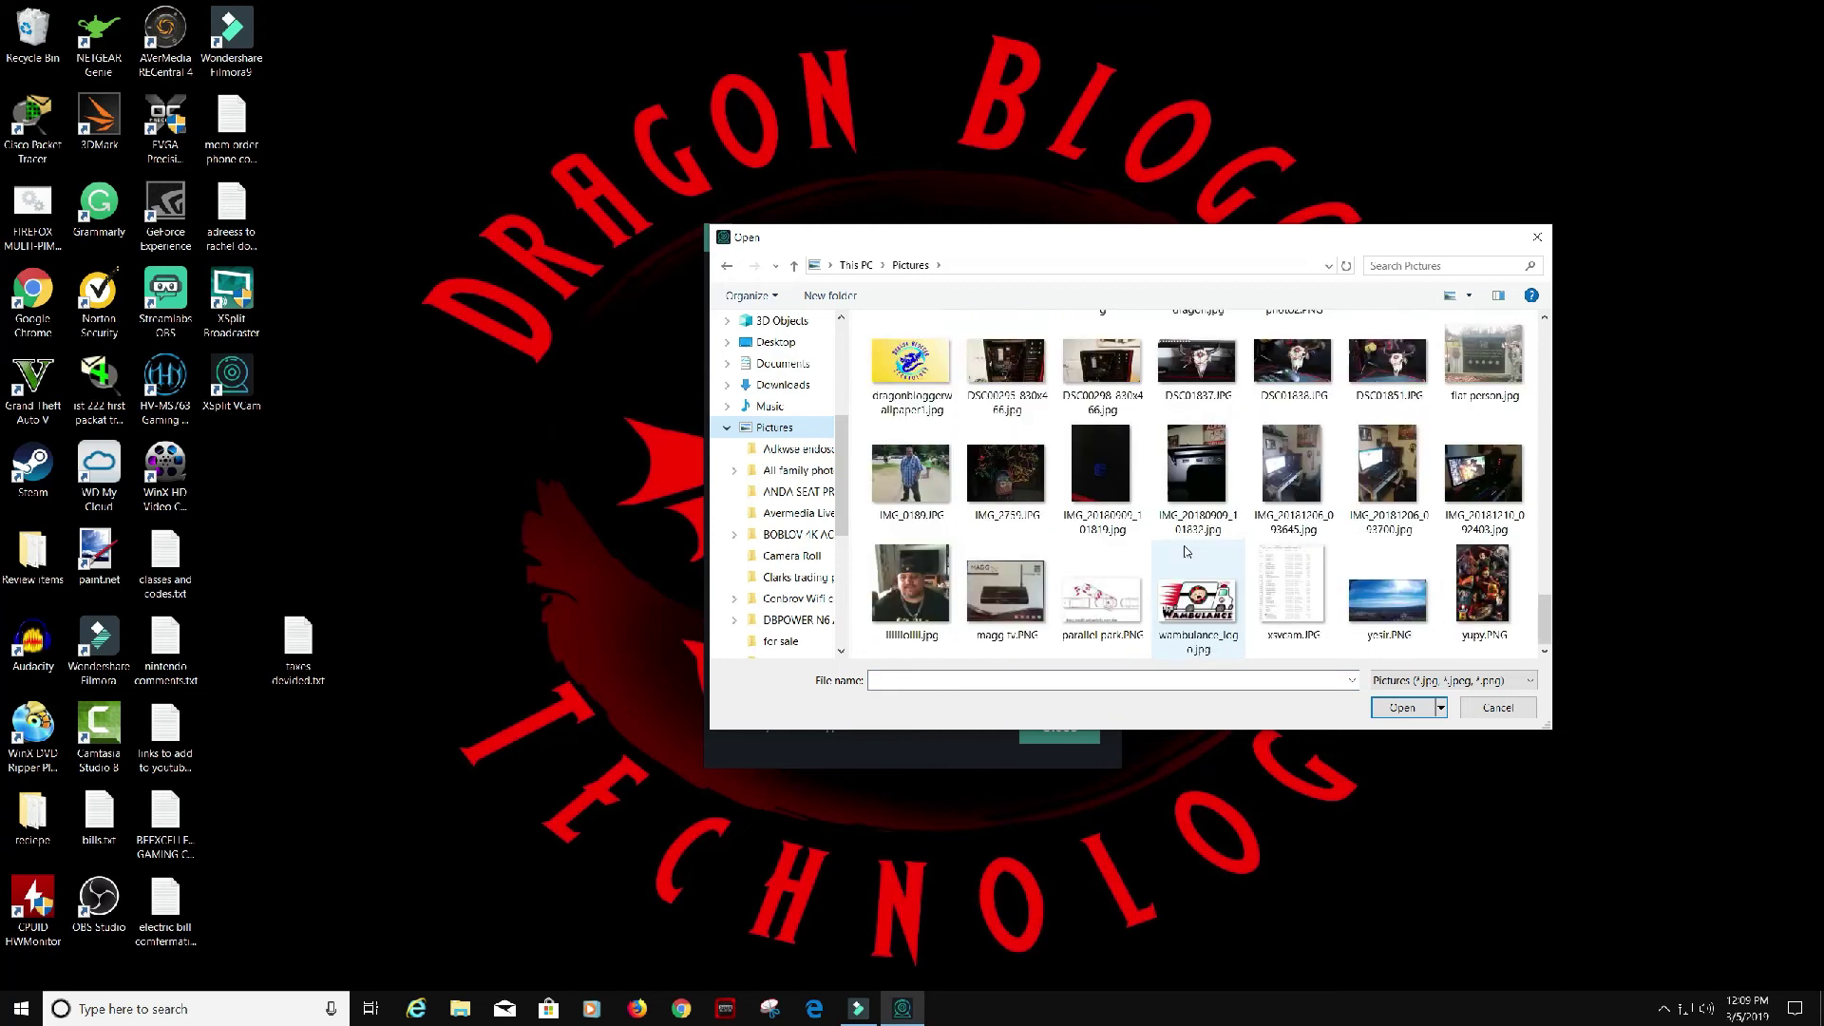
{"action": "scroll", "coordinate": [1185, 552], "scroll_direction": "up", "scroll_amount": 10}
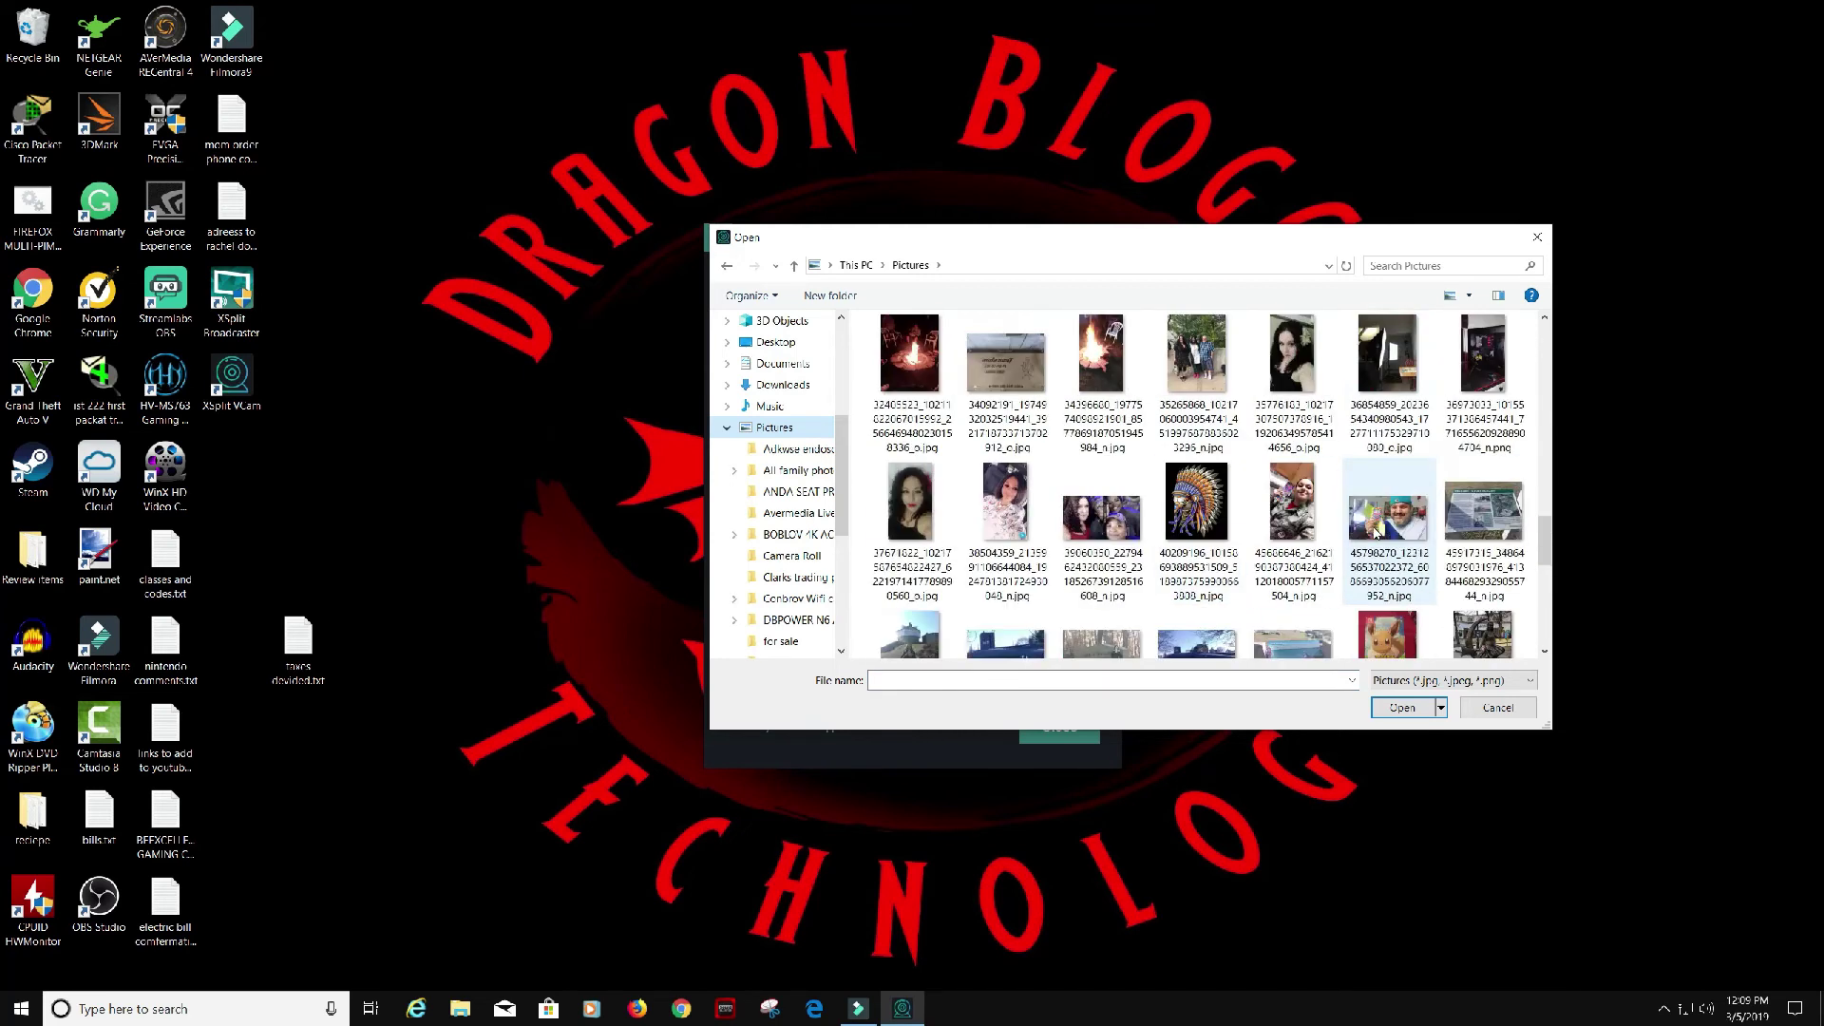
{"action": "scroll", "coordinate": [1374, 534], "scroll_direction": "up", "scroll_amount": 10}
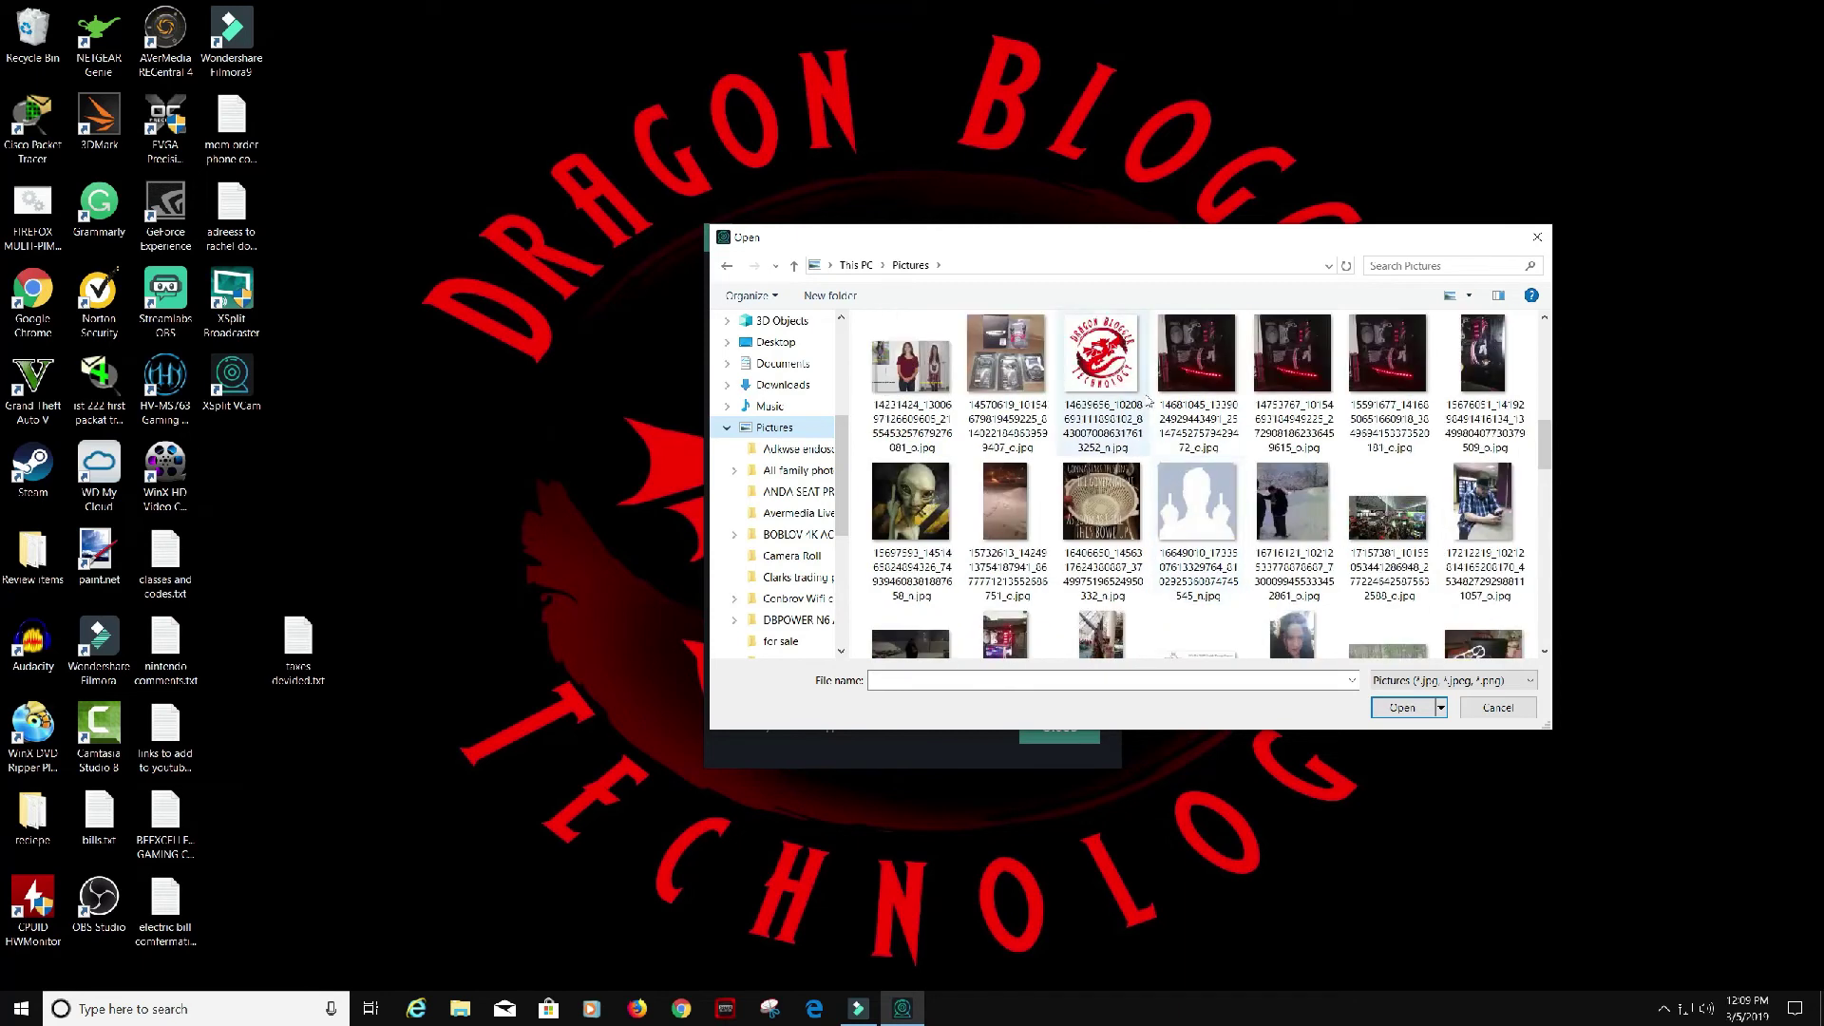
{"action": "left_click", "coordinate": [1116, 366]}
{"action": "double_click", "coordinate": [1116, 366]}
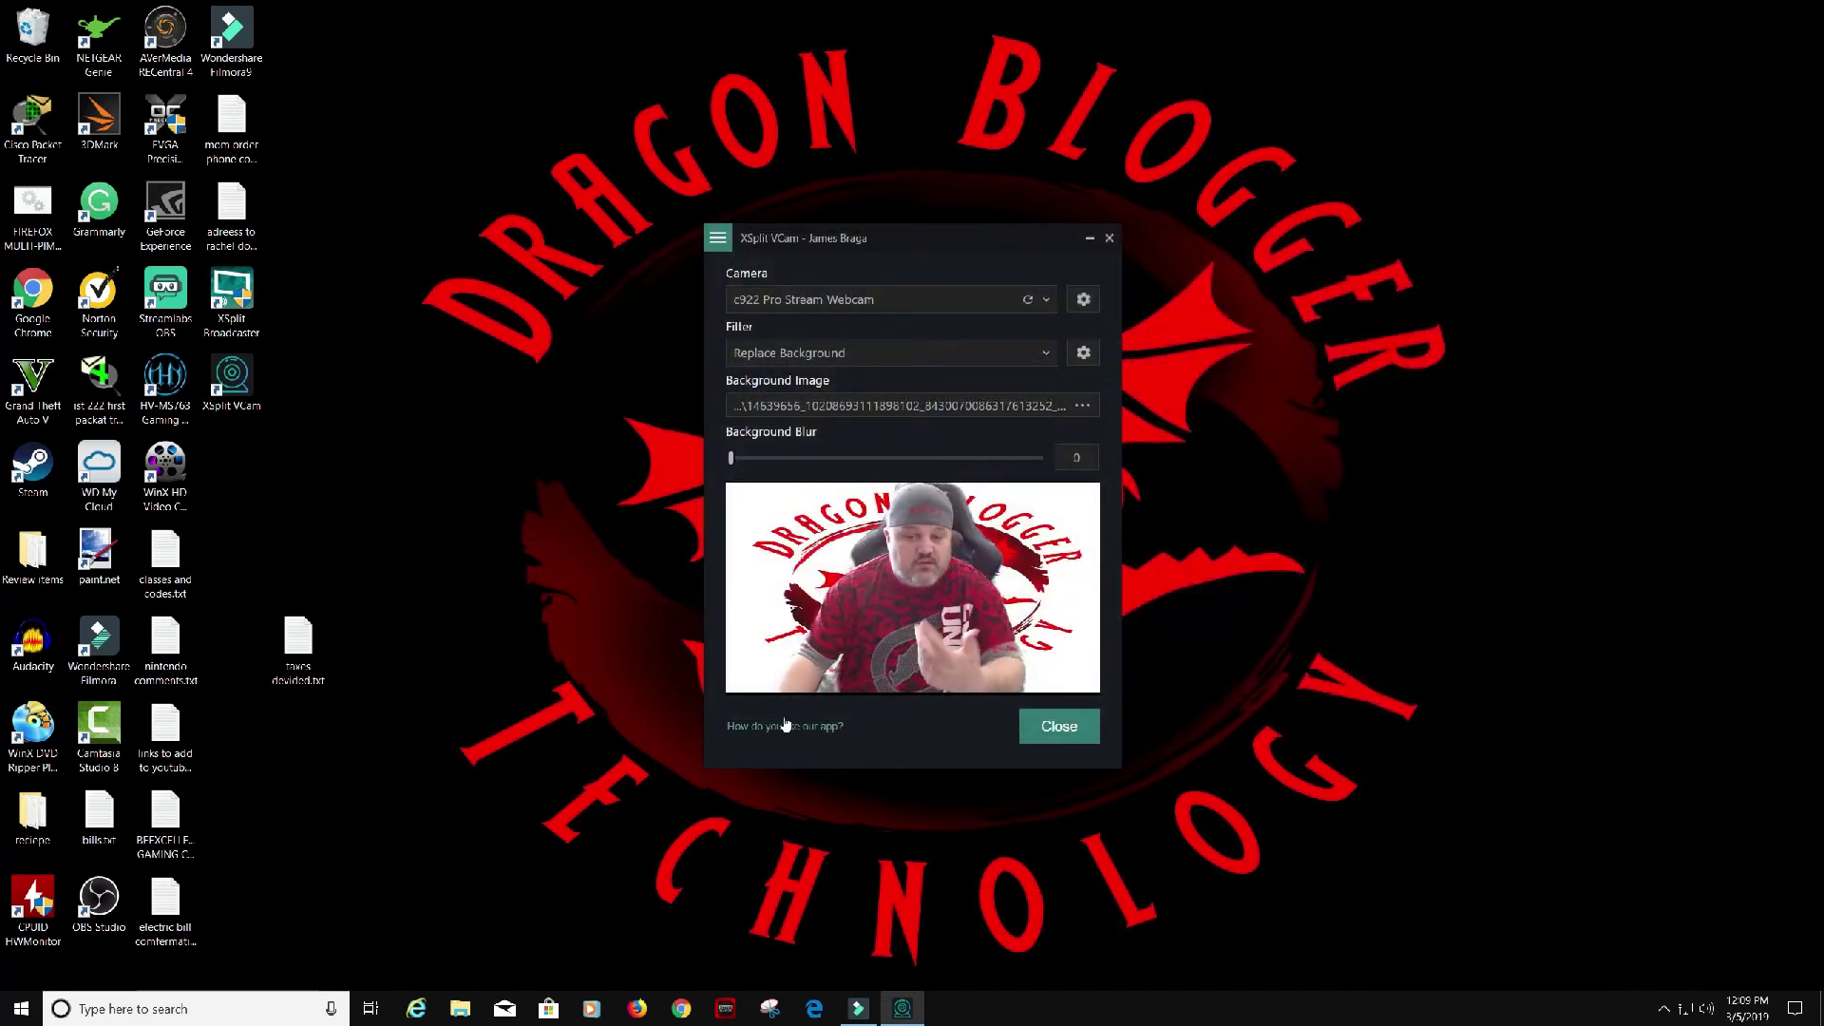
{"action": "left_click", "coordinate": [1083, 352]}
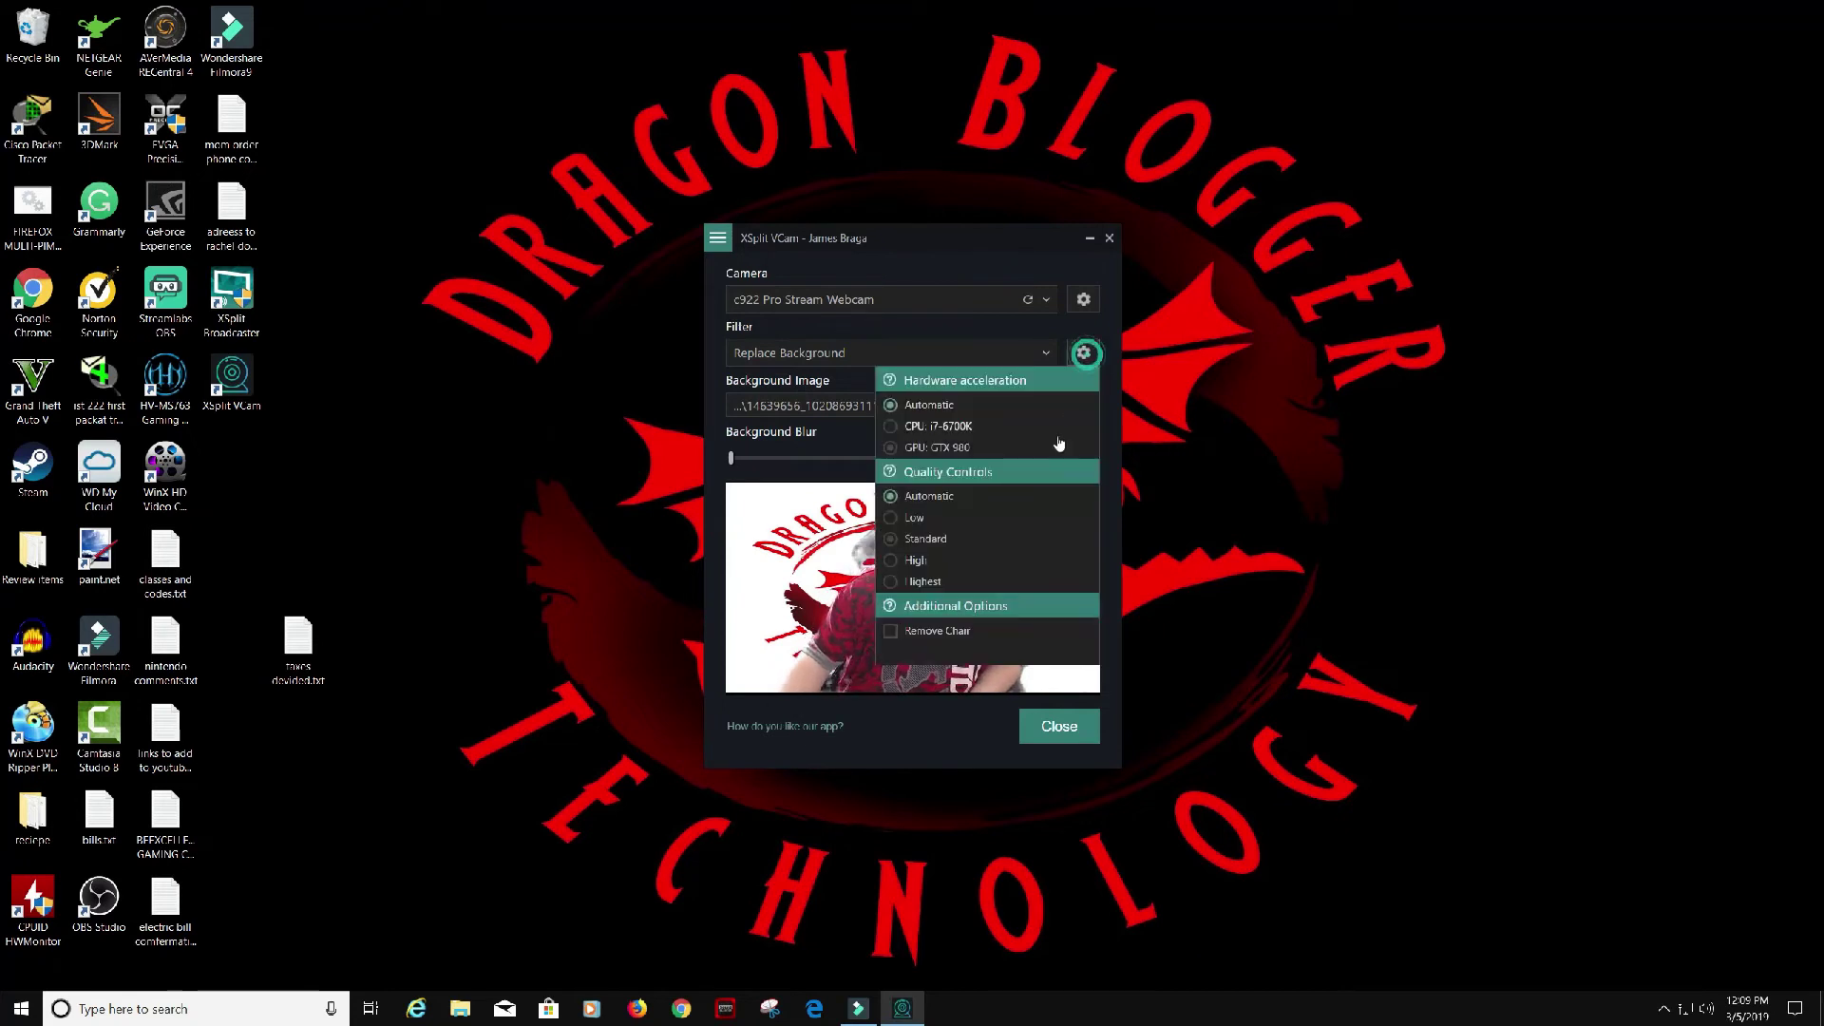
{"action": "left_click", "coordinate": [954, 714]}
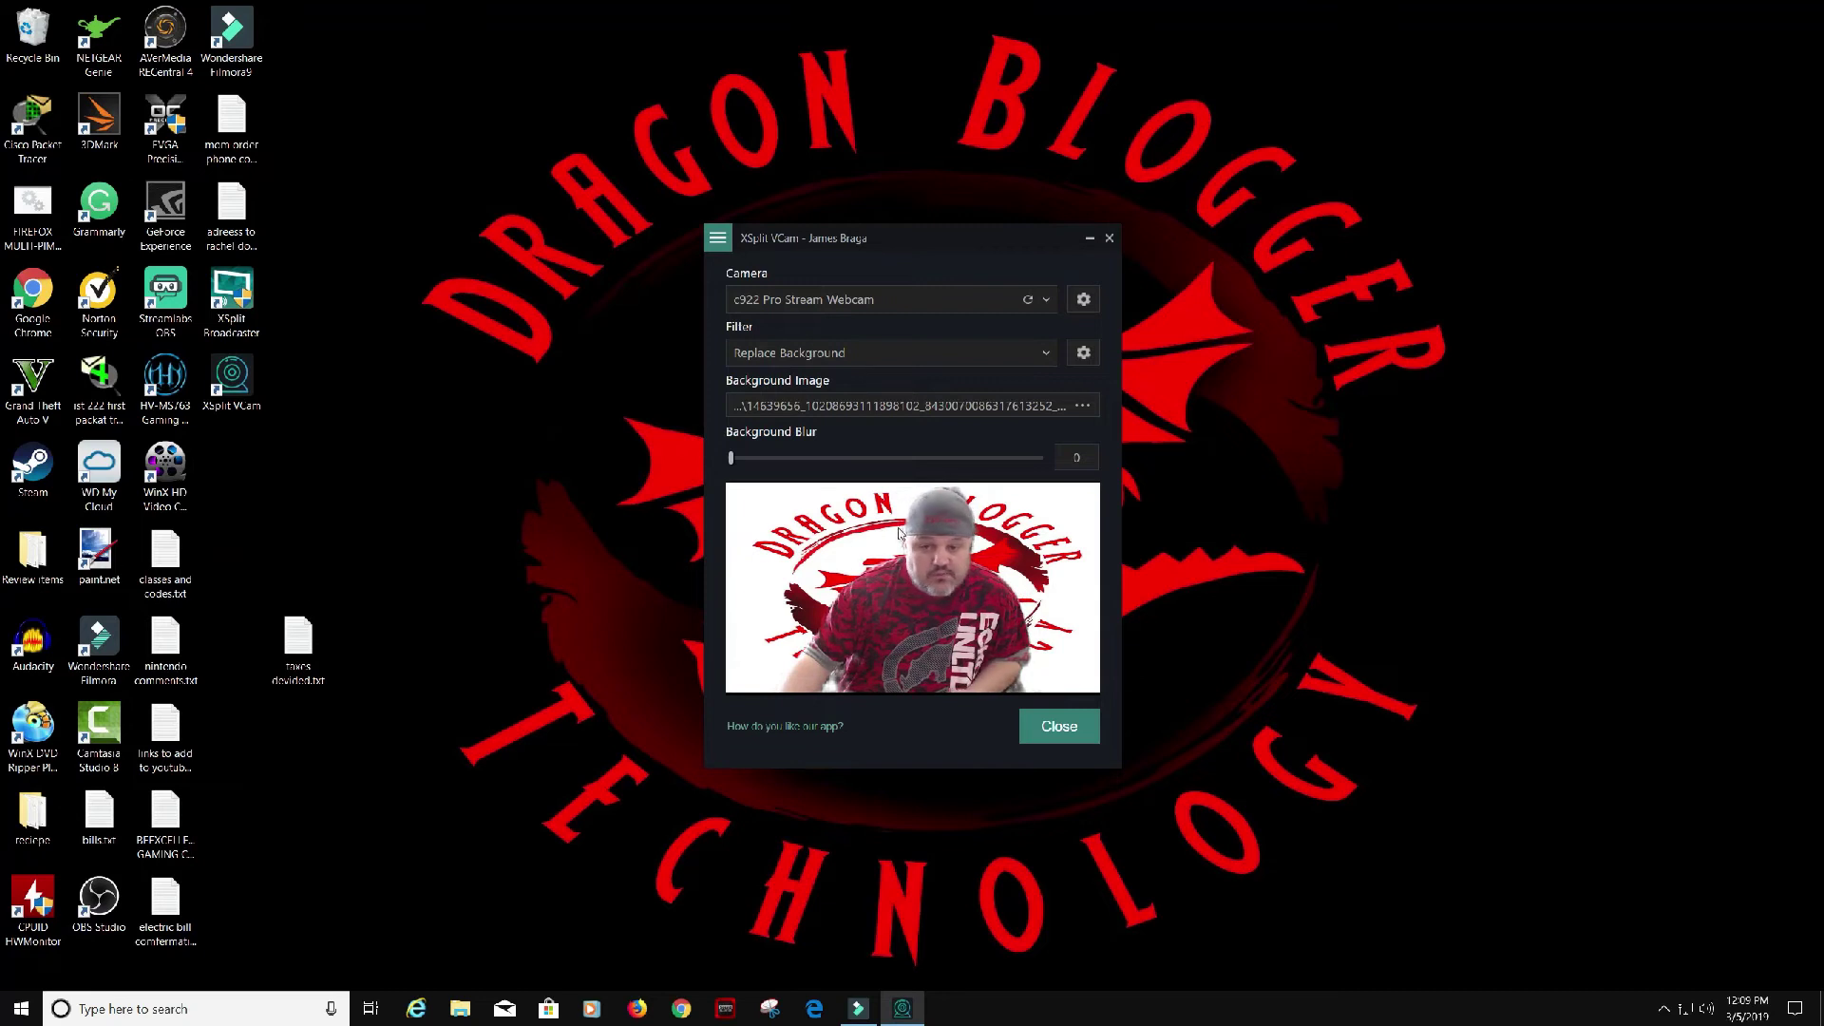
{"action": "left_click", "coordinate": [1082, 407]}
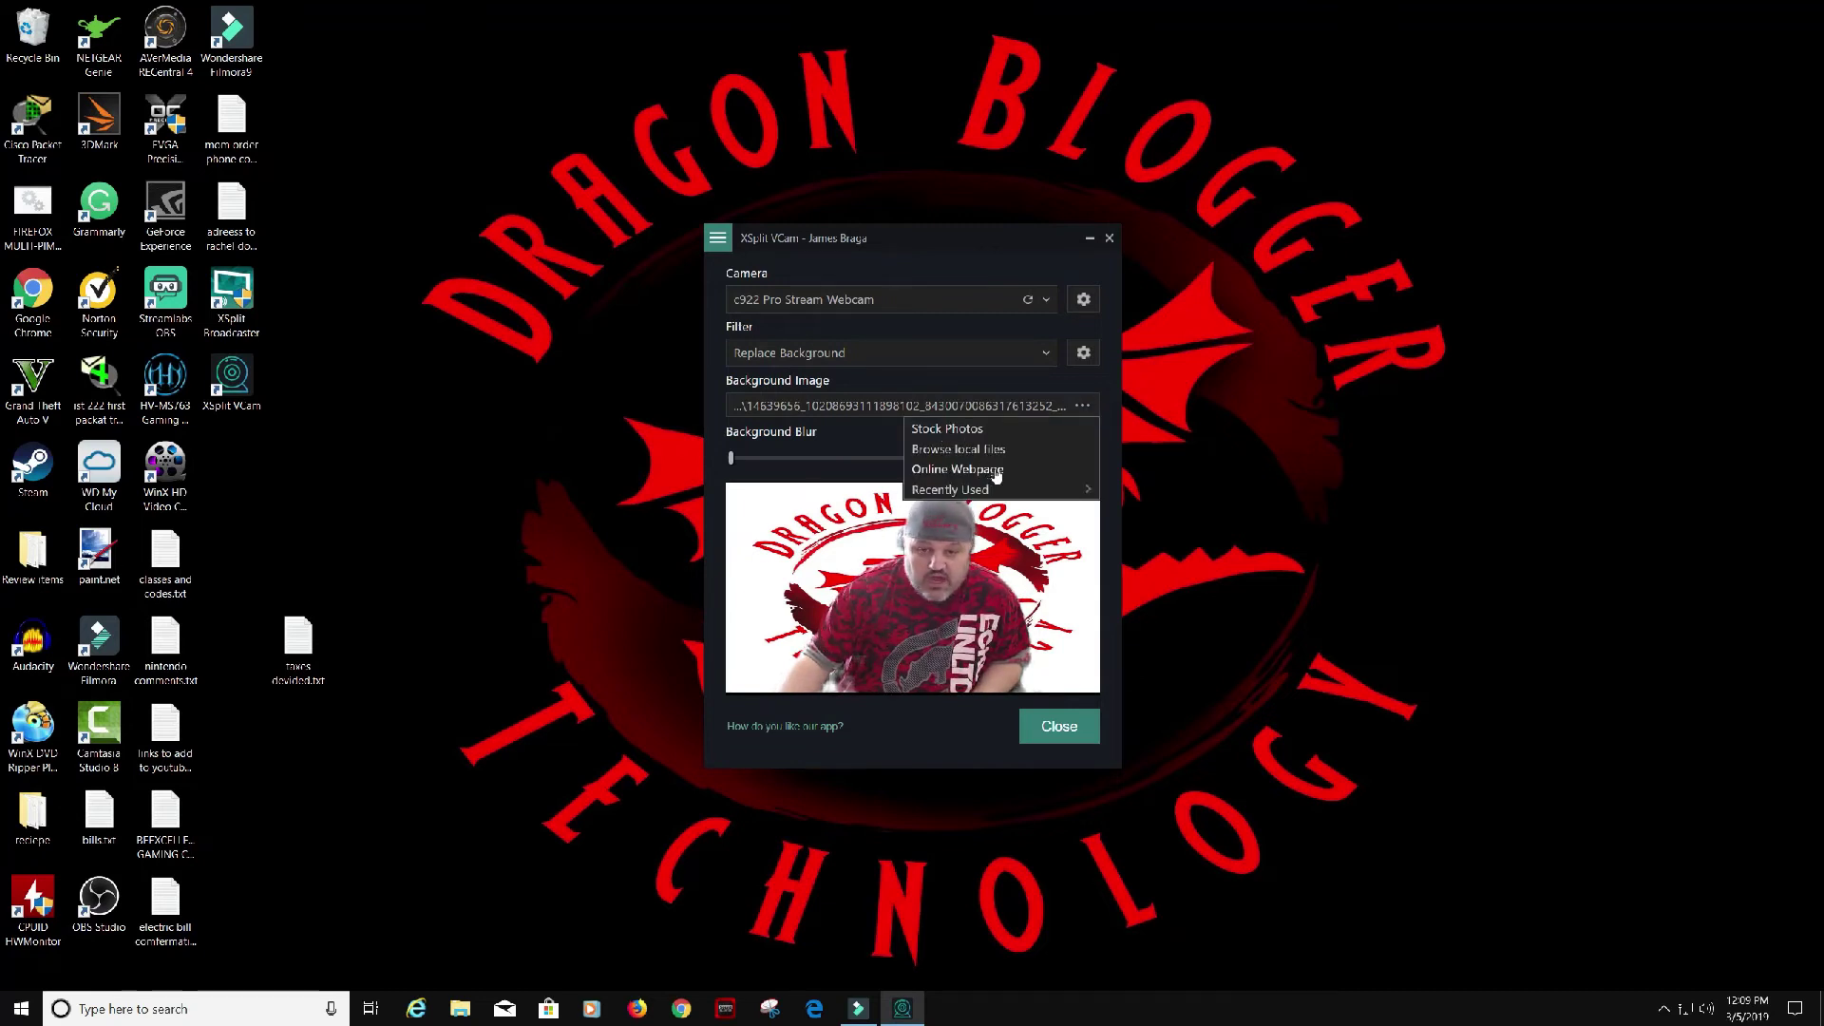
{"action": "left_click", "coordinate": [879, 452]}
Try the Remove Background filter, and switch the filter to Original Background with a background blur of 25
{"action": "left_click", "coordinate": [1038, 353]}
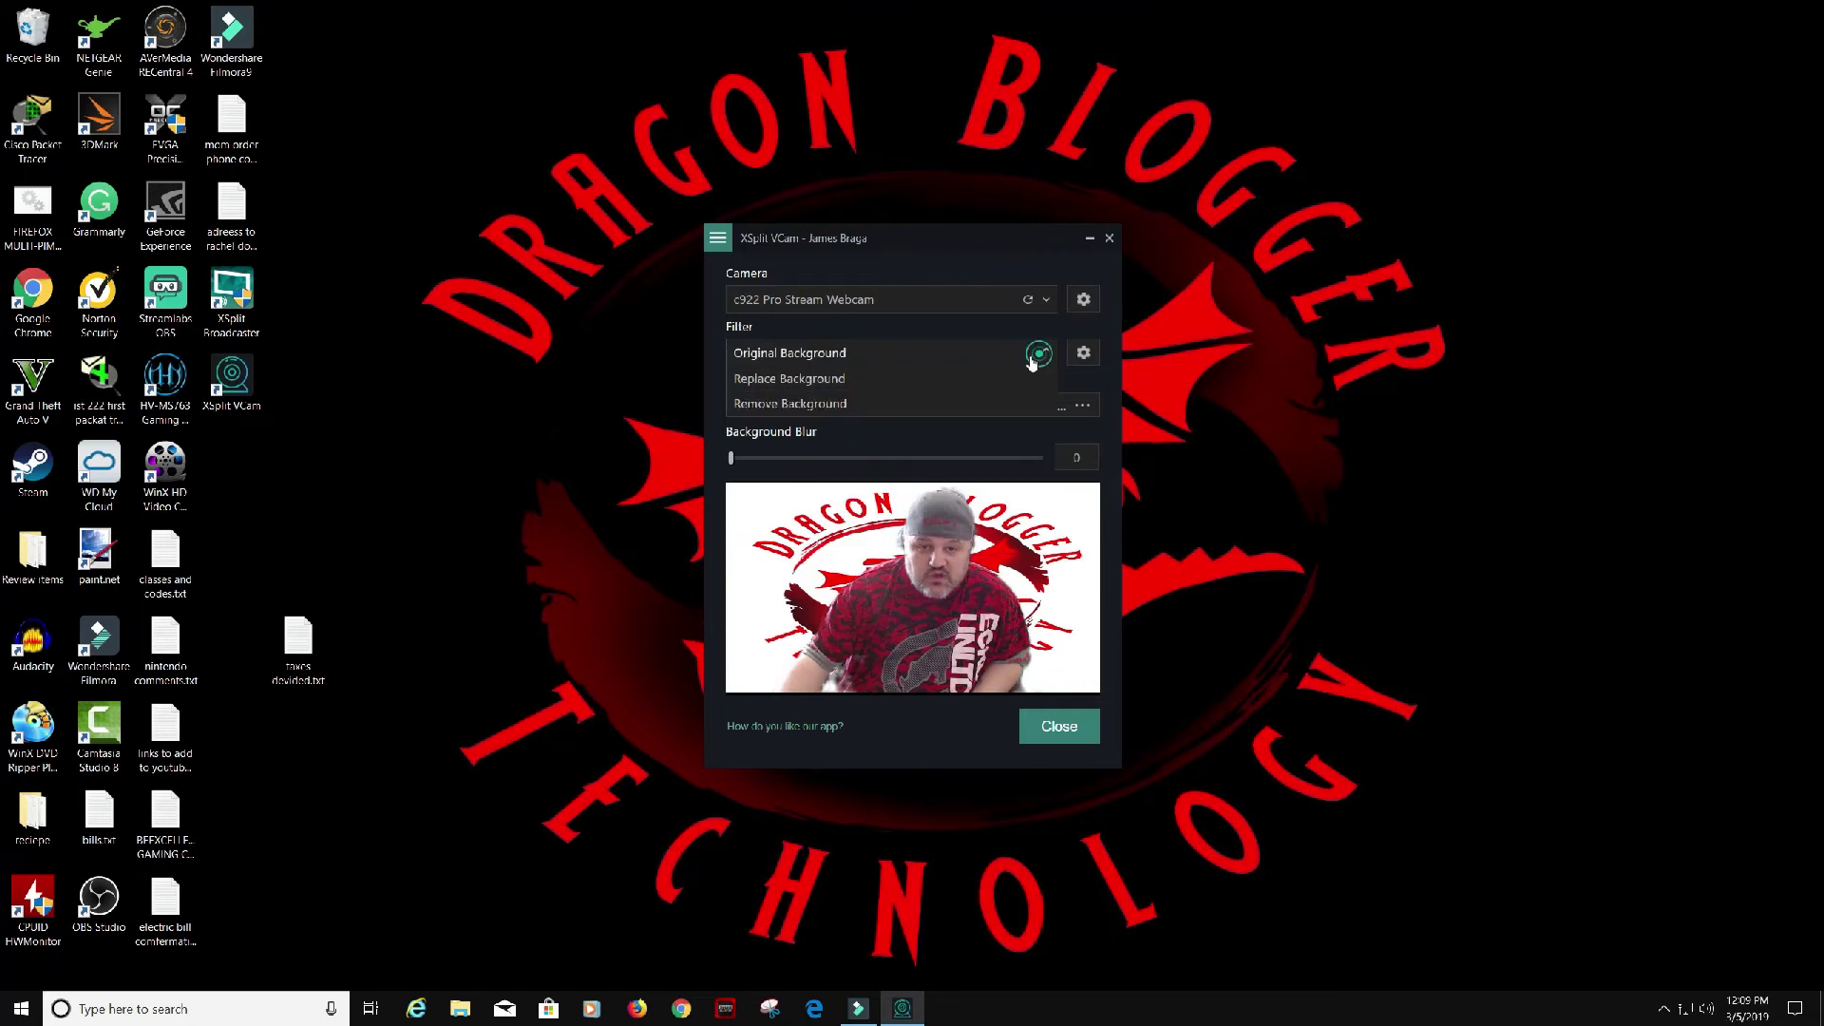
{"action": "left_click", "coordinate": [818, 404]}
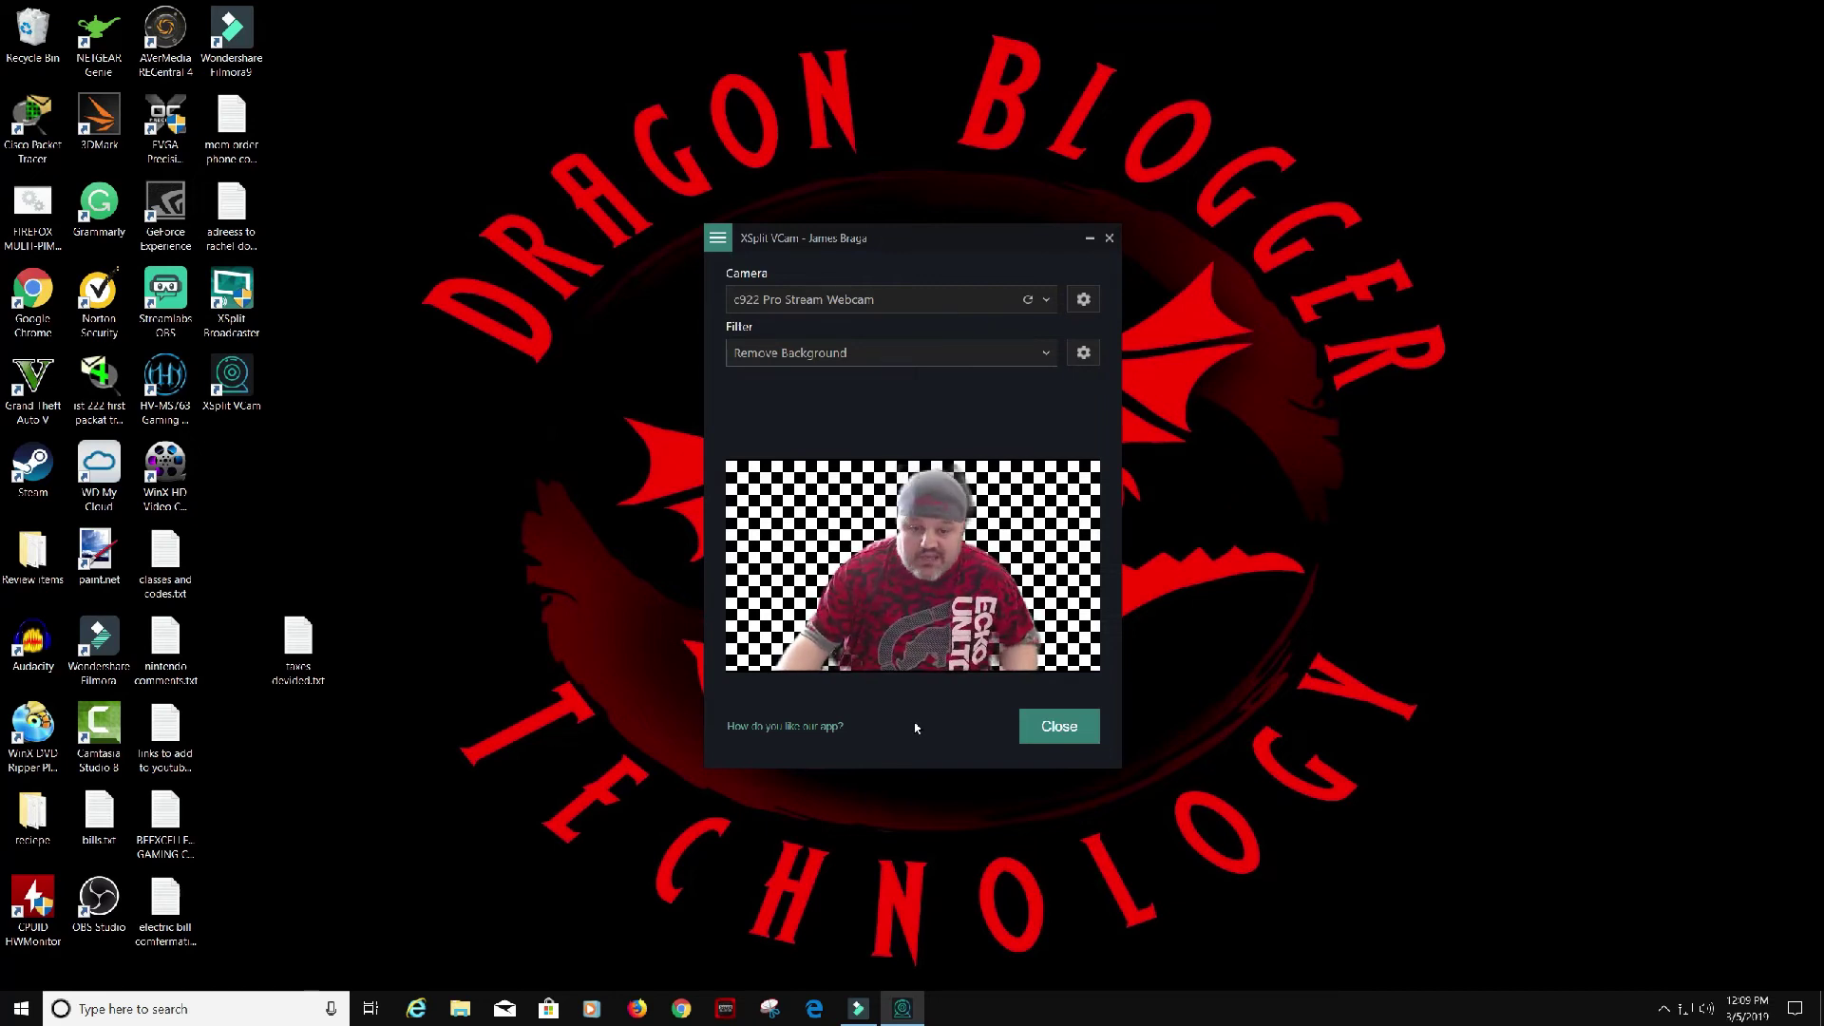
{"action": "left_click", "coordinate": [1030, 352]}
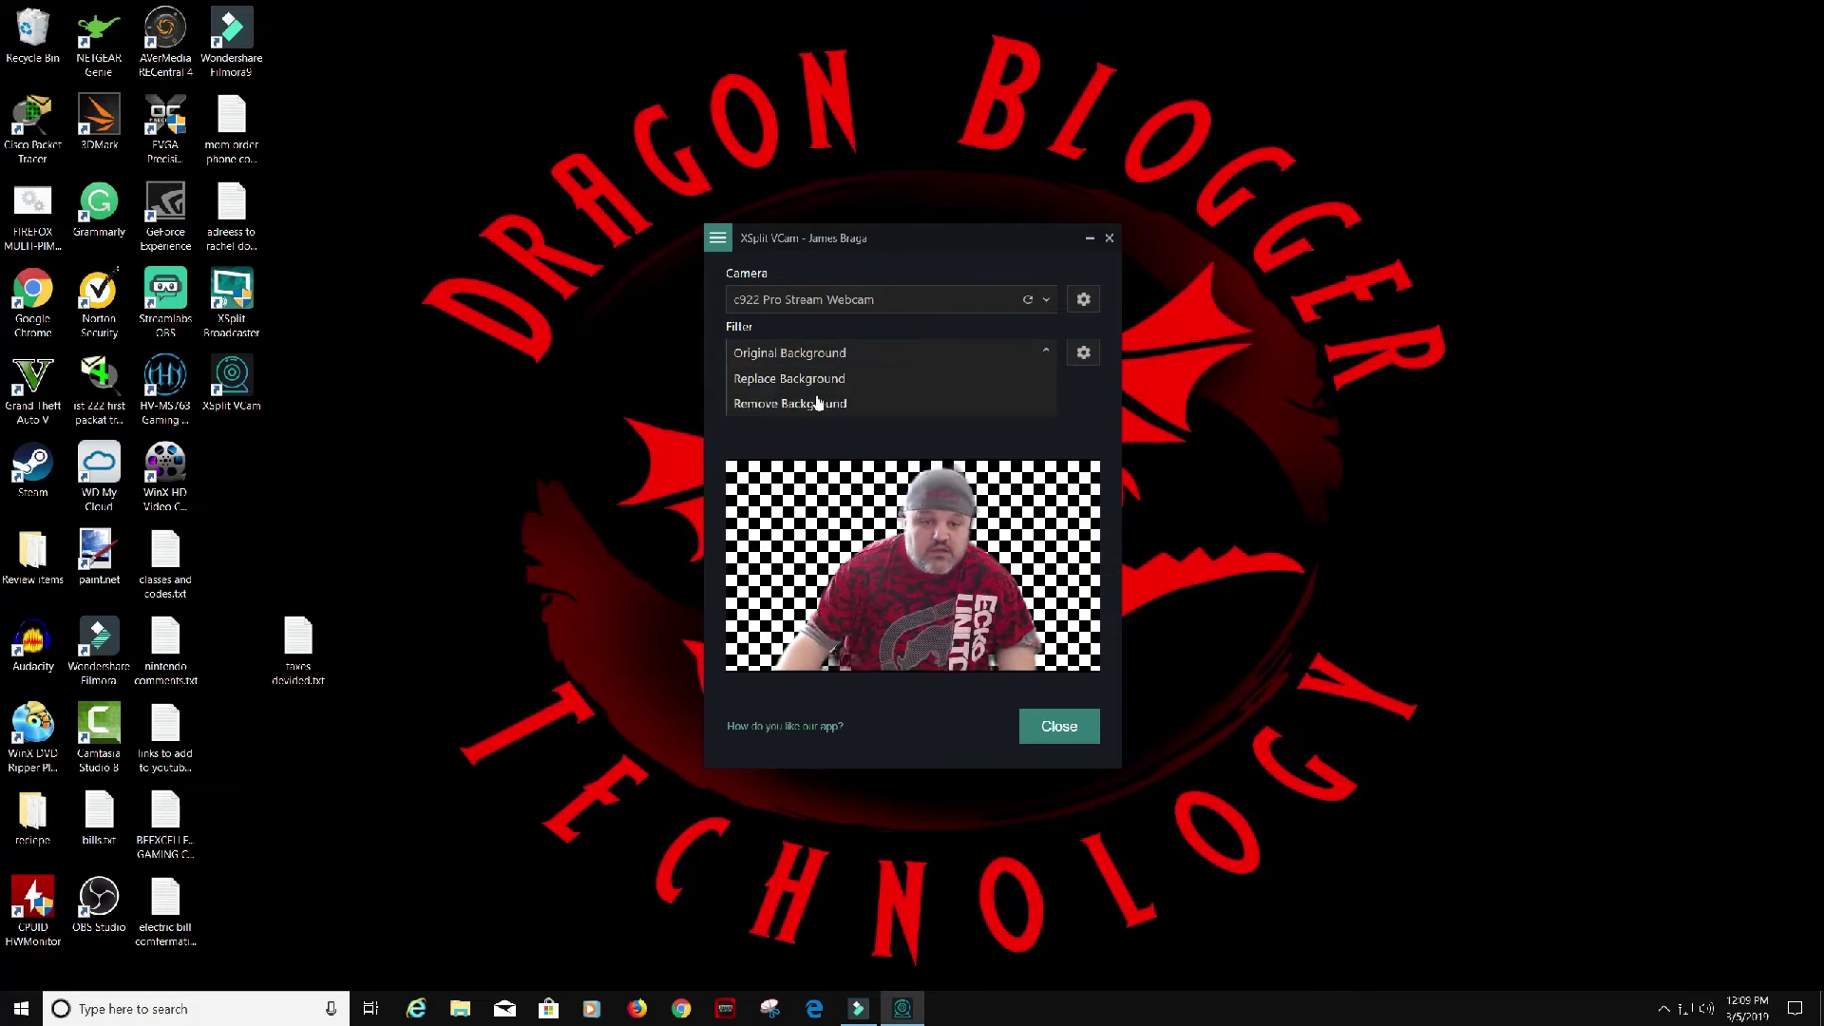
{"action": "left_click", "coordinate": [832, 355]}
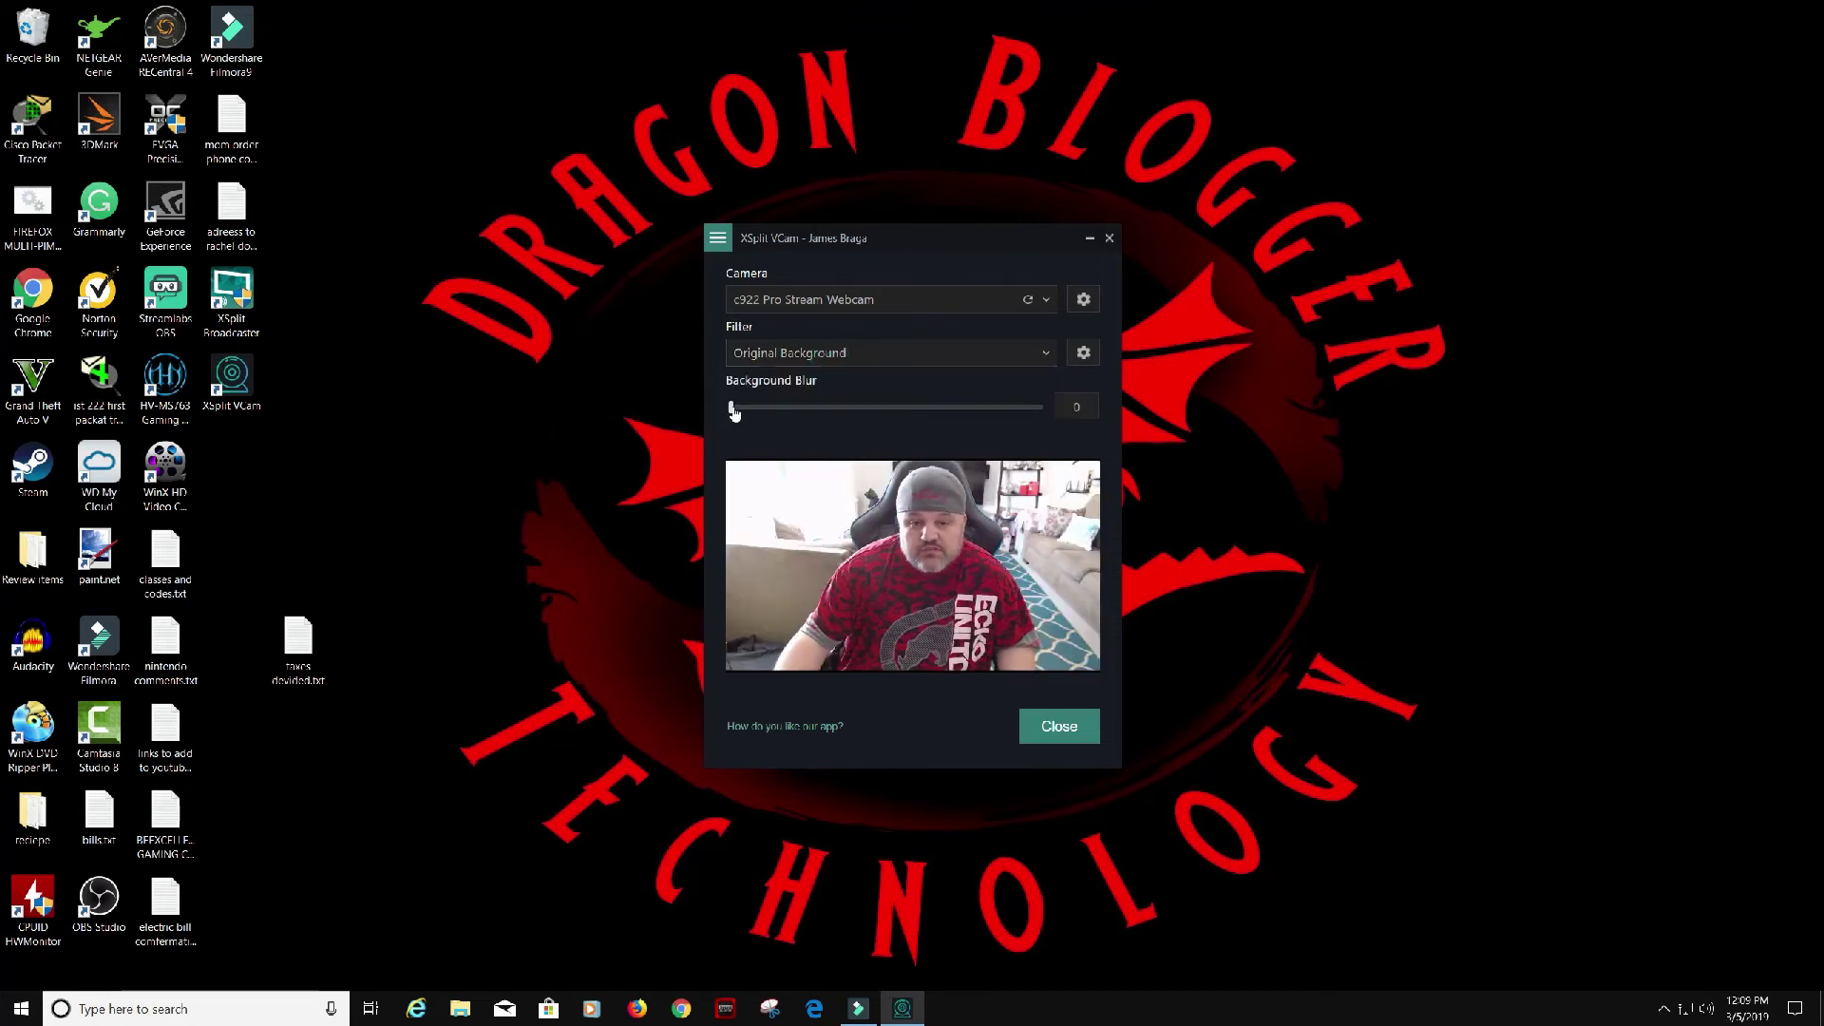
{"action": "left_click_drag", "start_coordinate": [733, 408], "coordinate": [810, 420]}
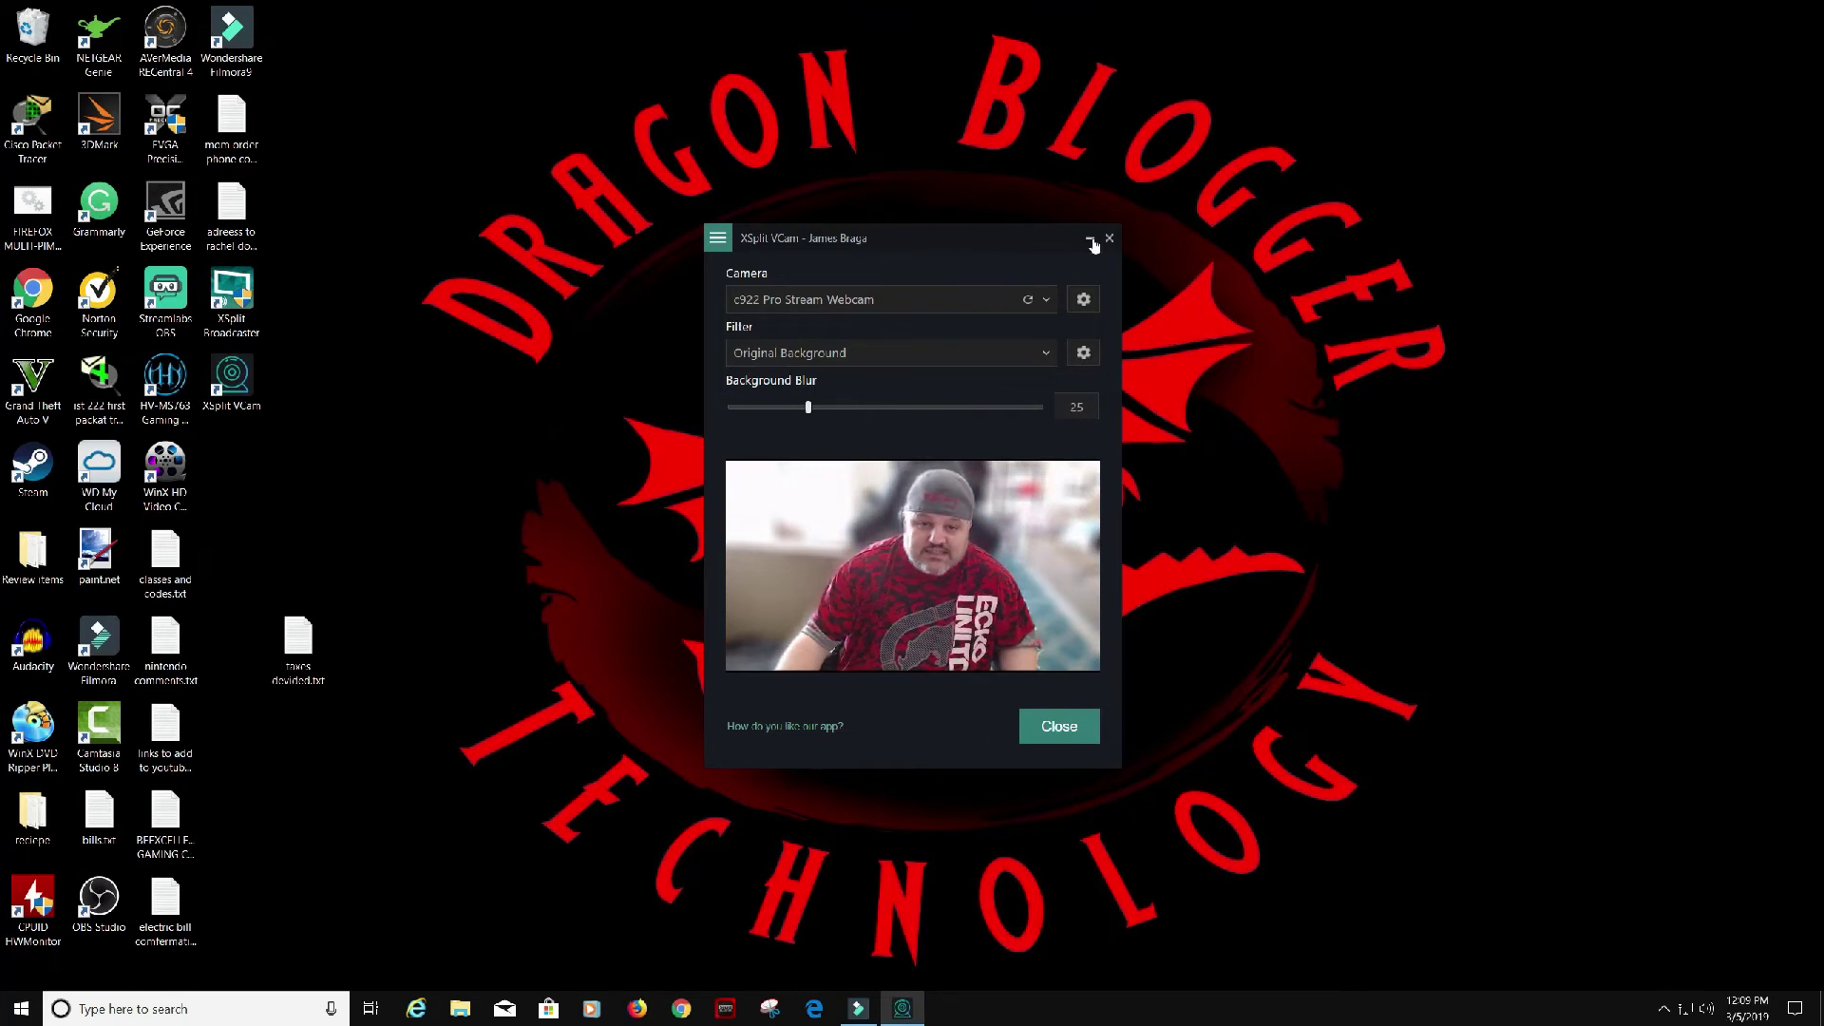
{"action": "left_click", "coordinate": [719, 239]}
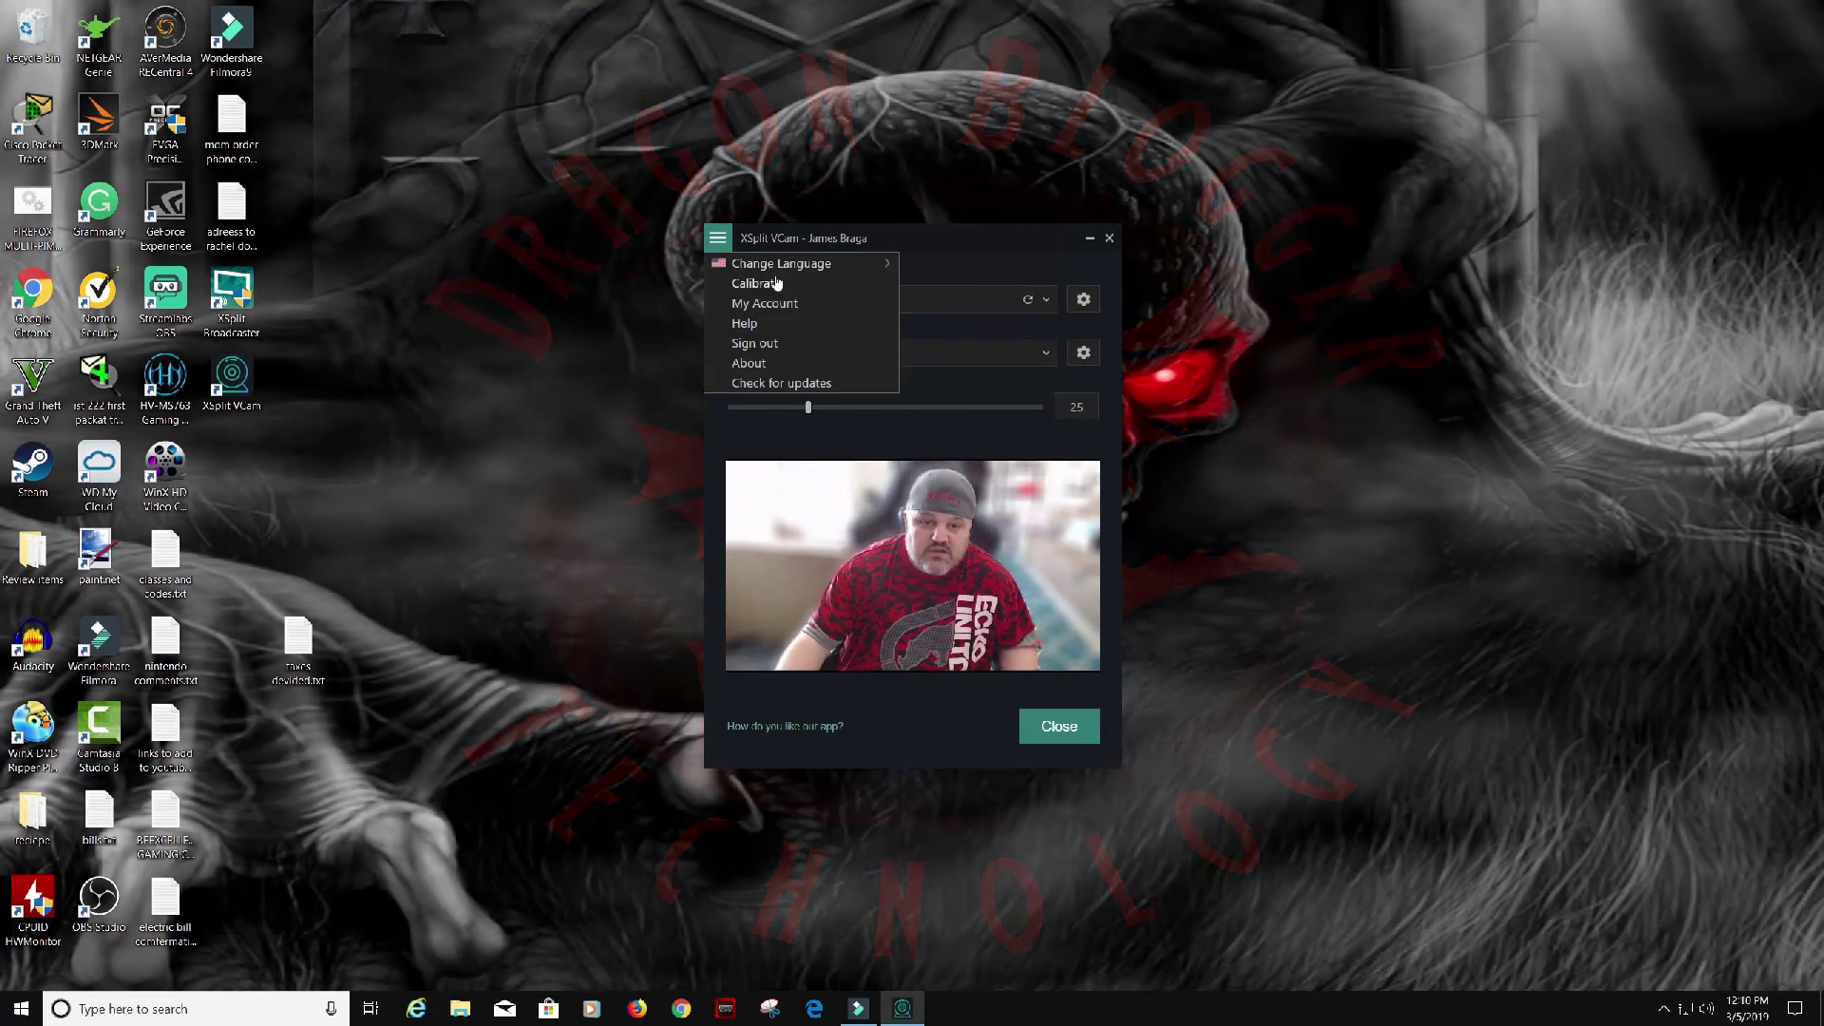
{"action": "mouse_move", "coordinate": [802, 270]}
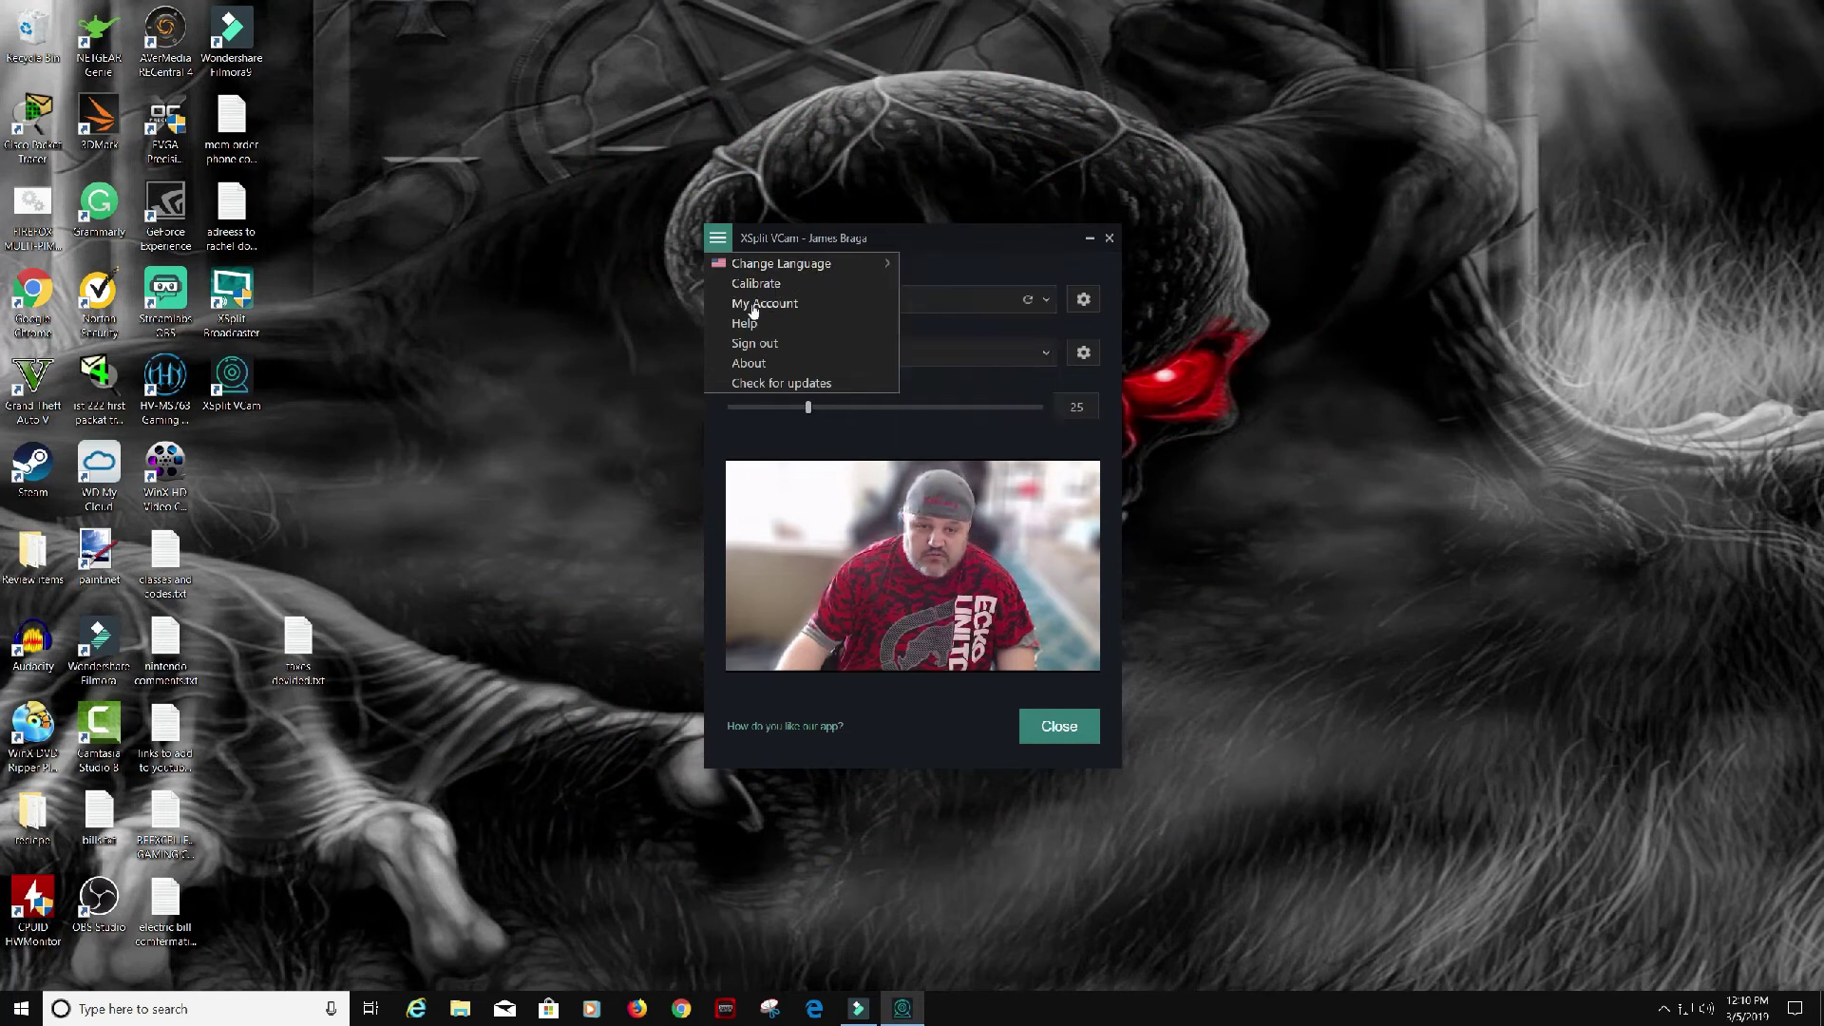
{"action": "left_click", "coordinate": [783, 384]}
{"action": "left_click", "coordinate": [1036, 519]}
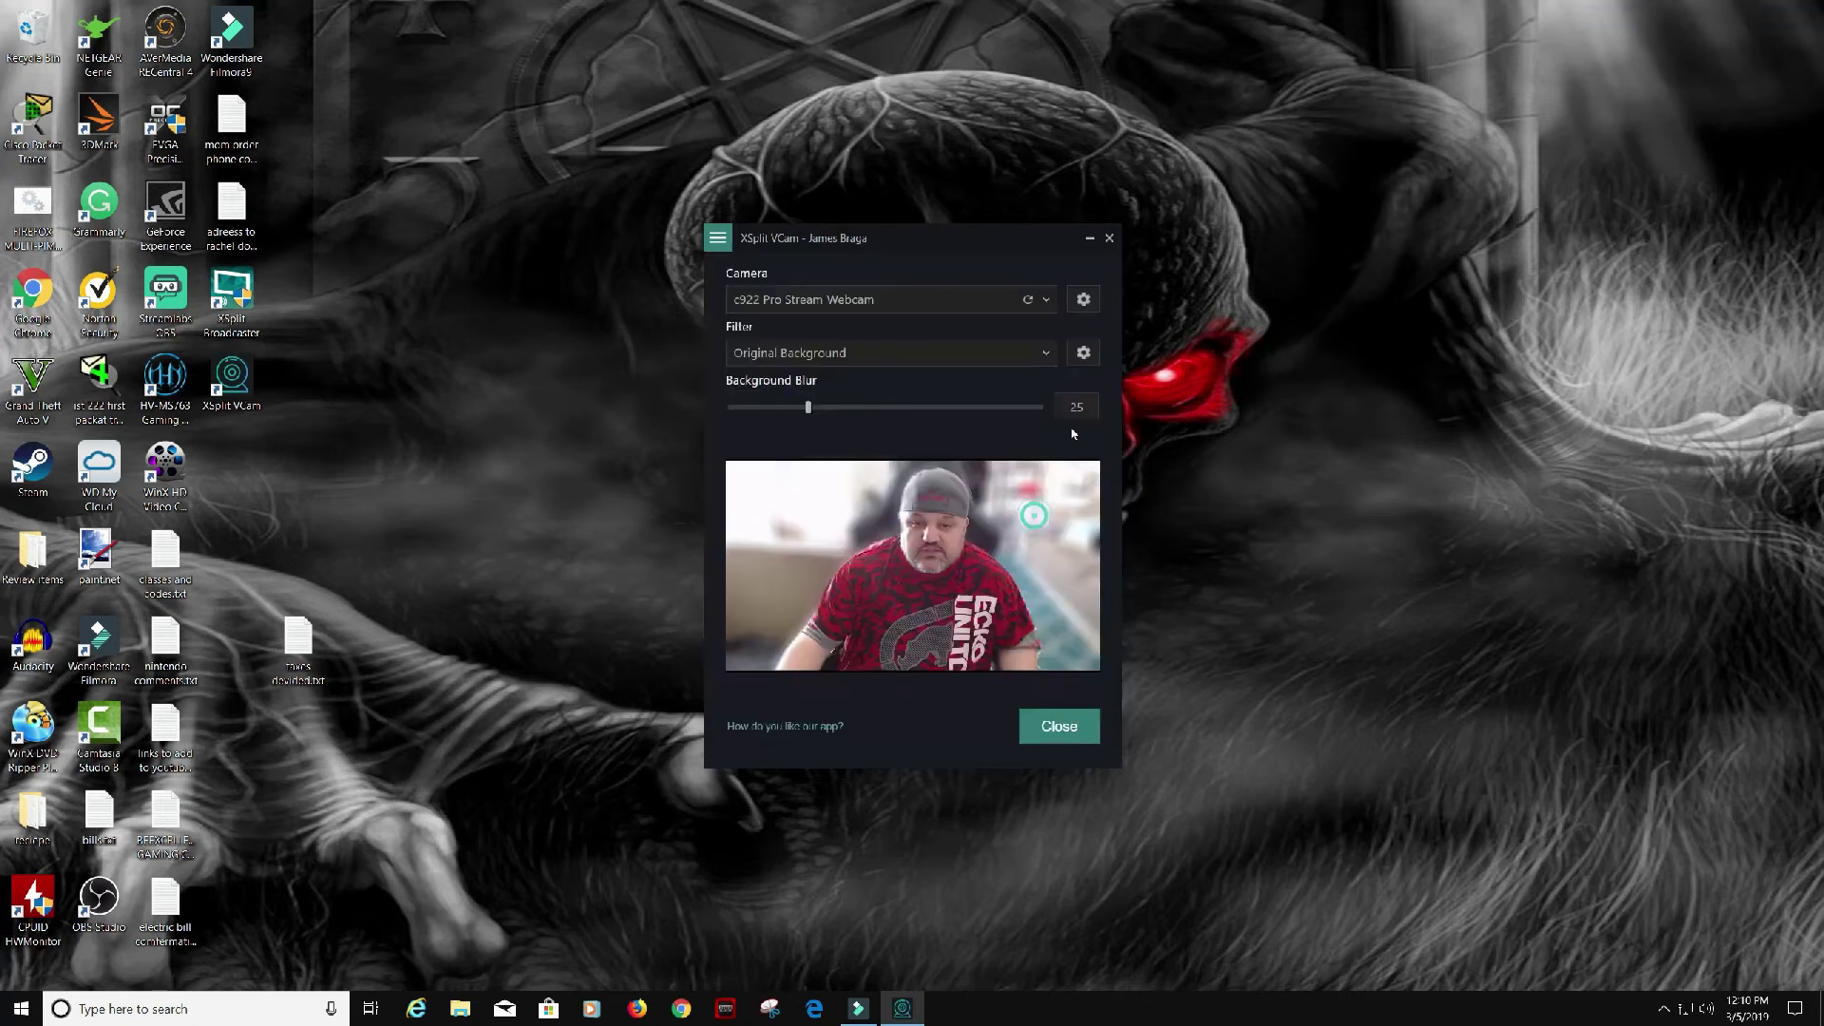
Minimize XSplit VCam and launch XSplit Broadcaster
{"action": "left_click", "coordinate": [1089, 239]}
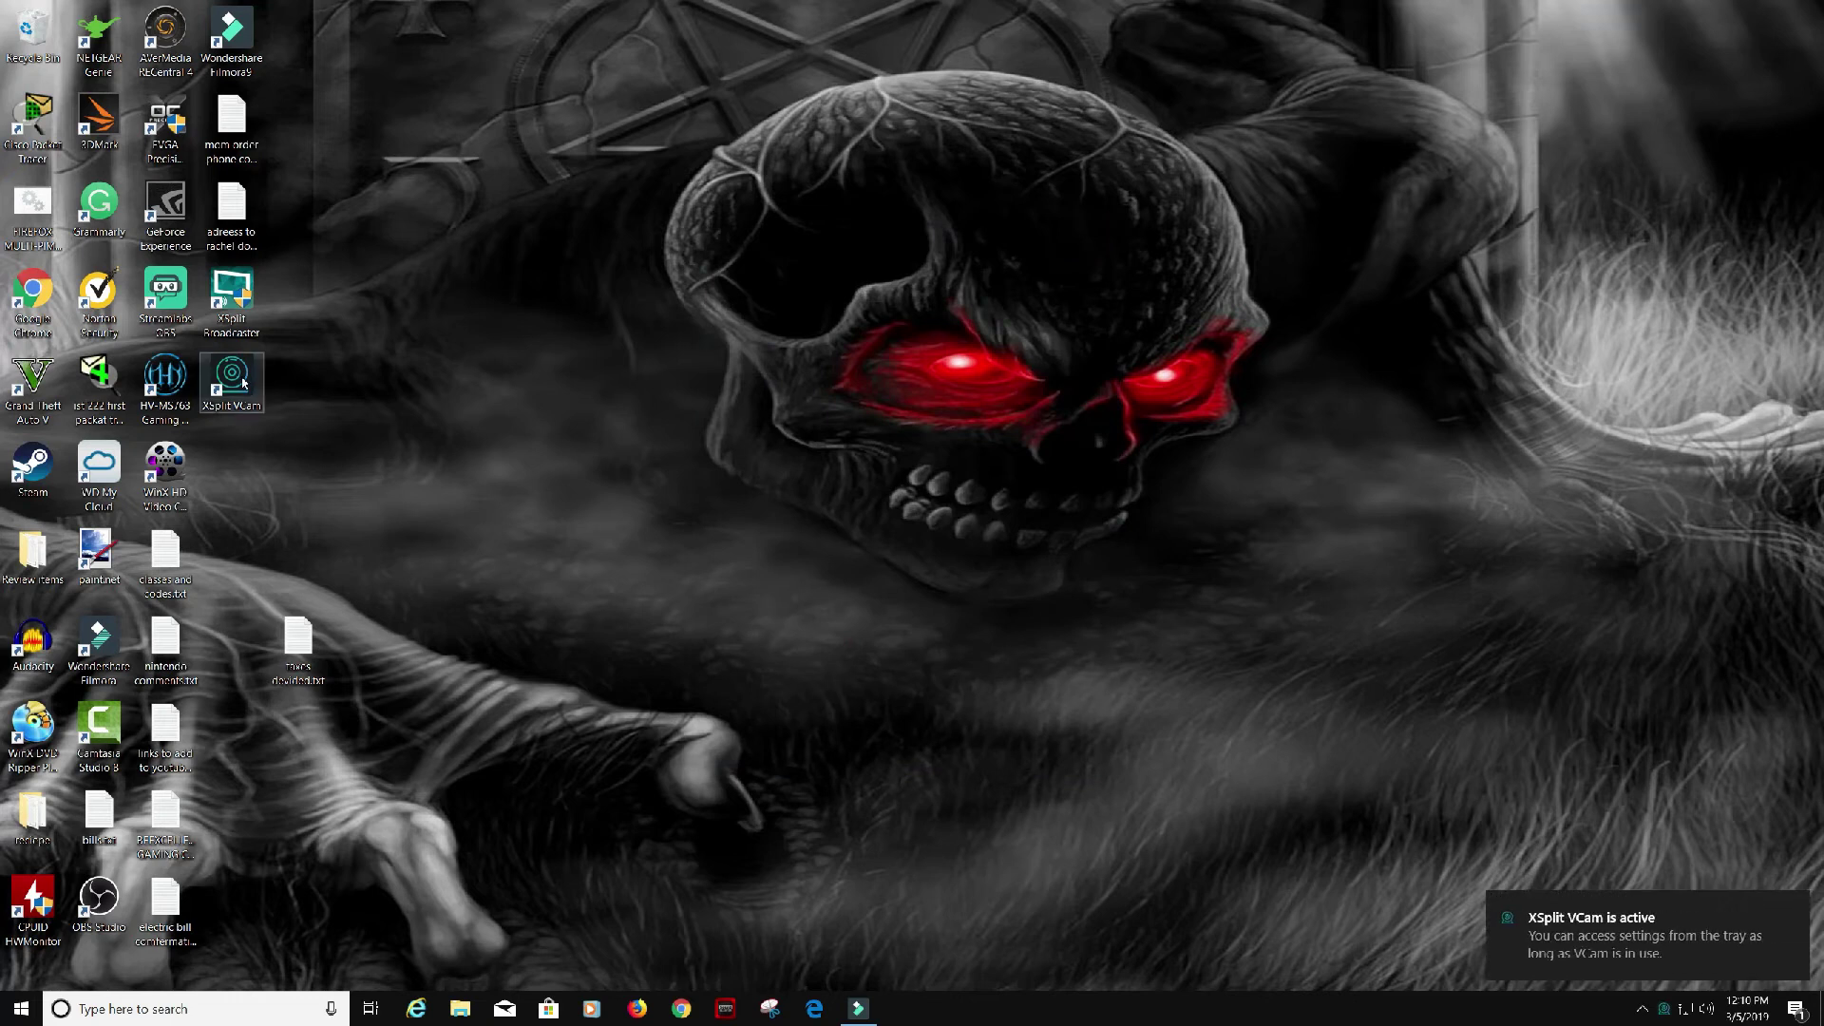
{"action": "double_click", "coordinate": [237, 294]}
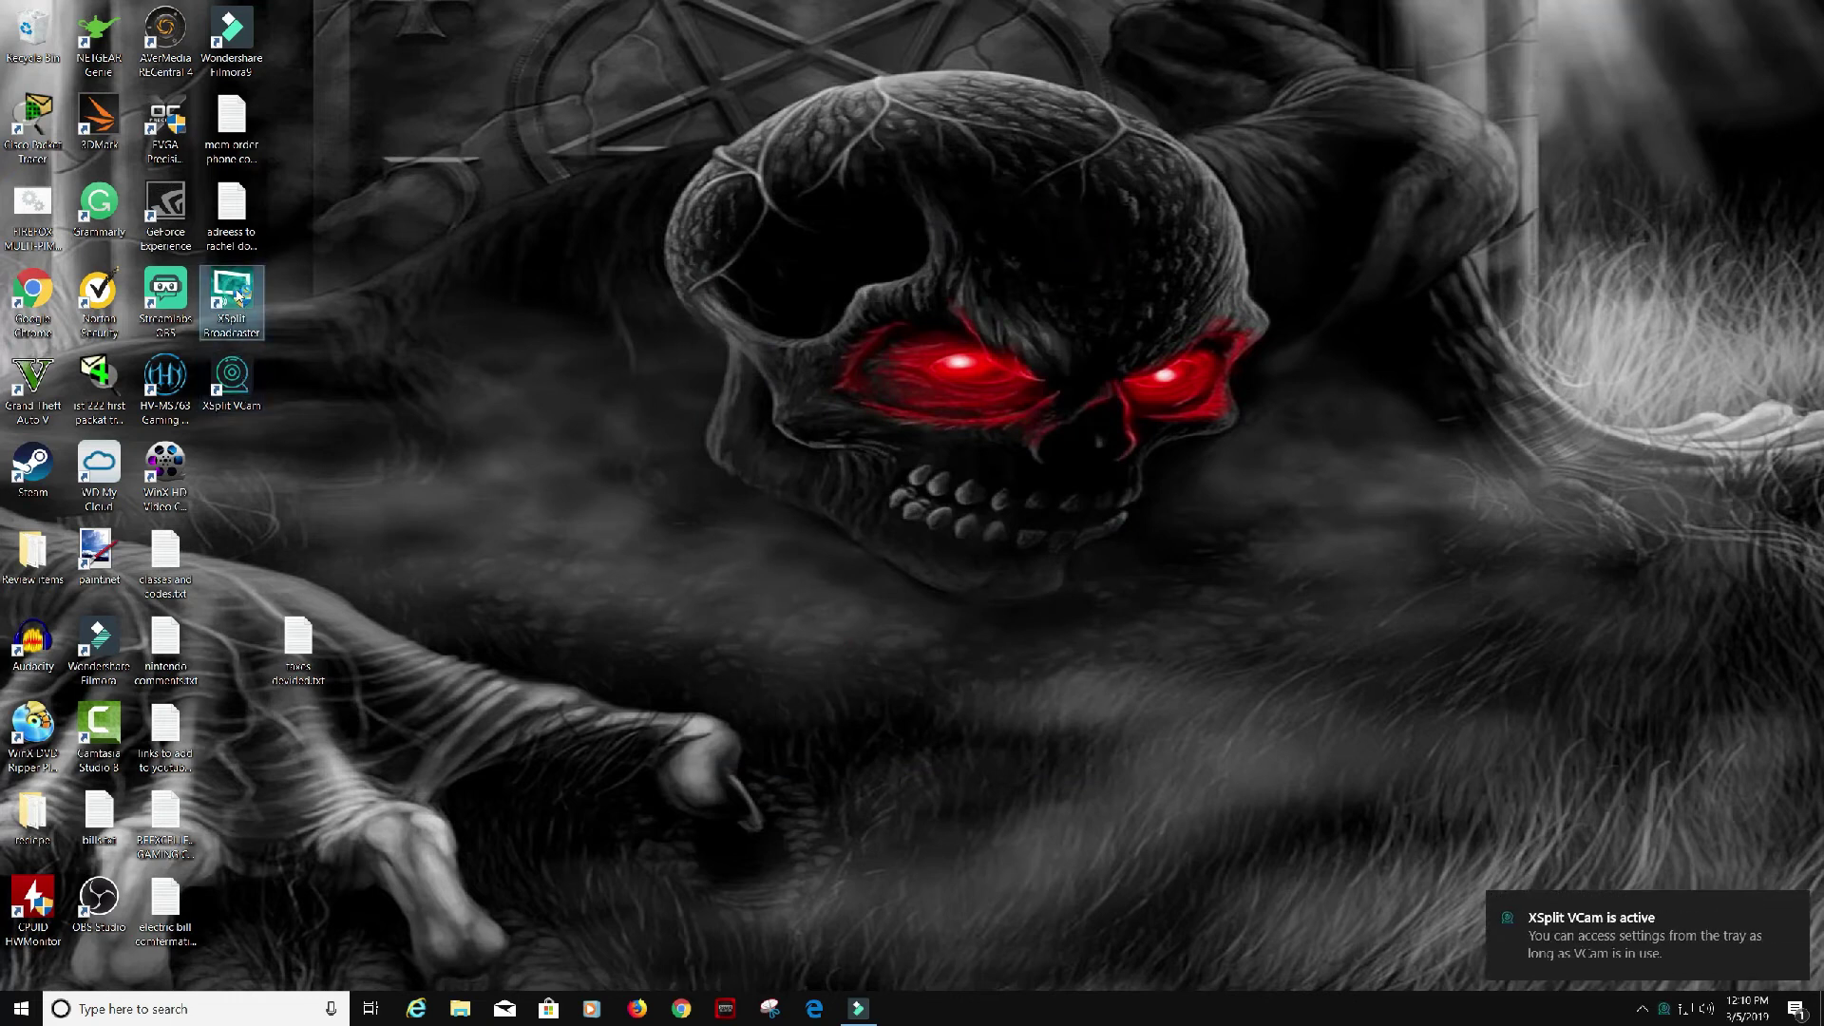
{"action": "left_click", "coordinate": [808, 622]}
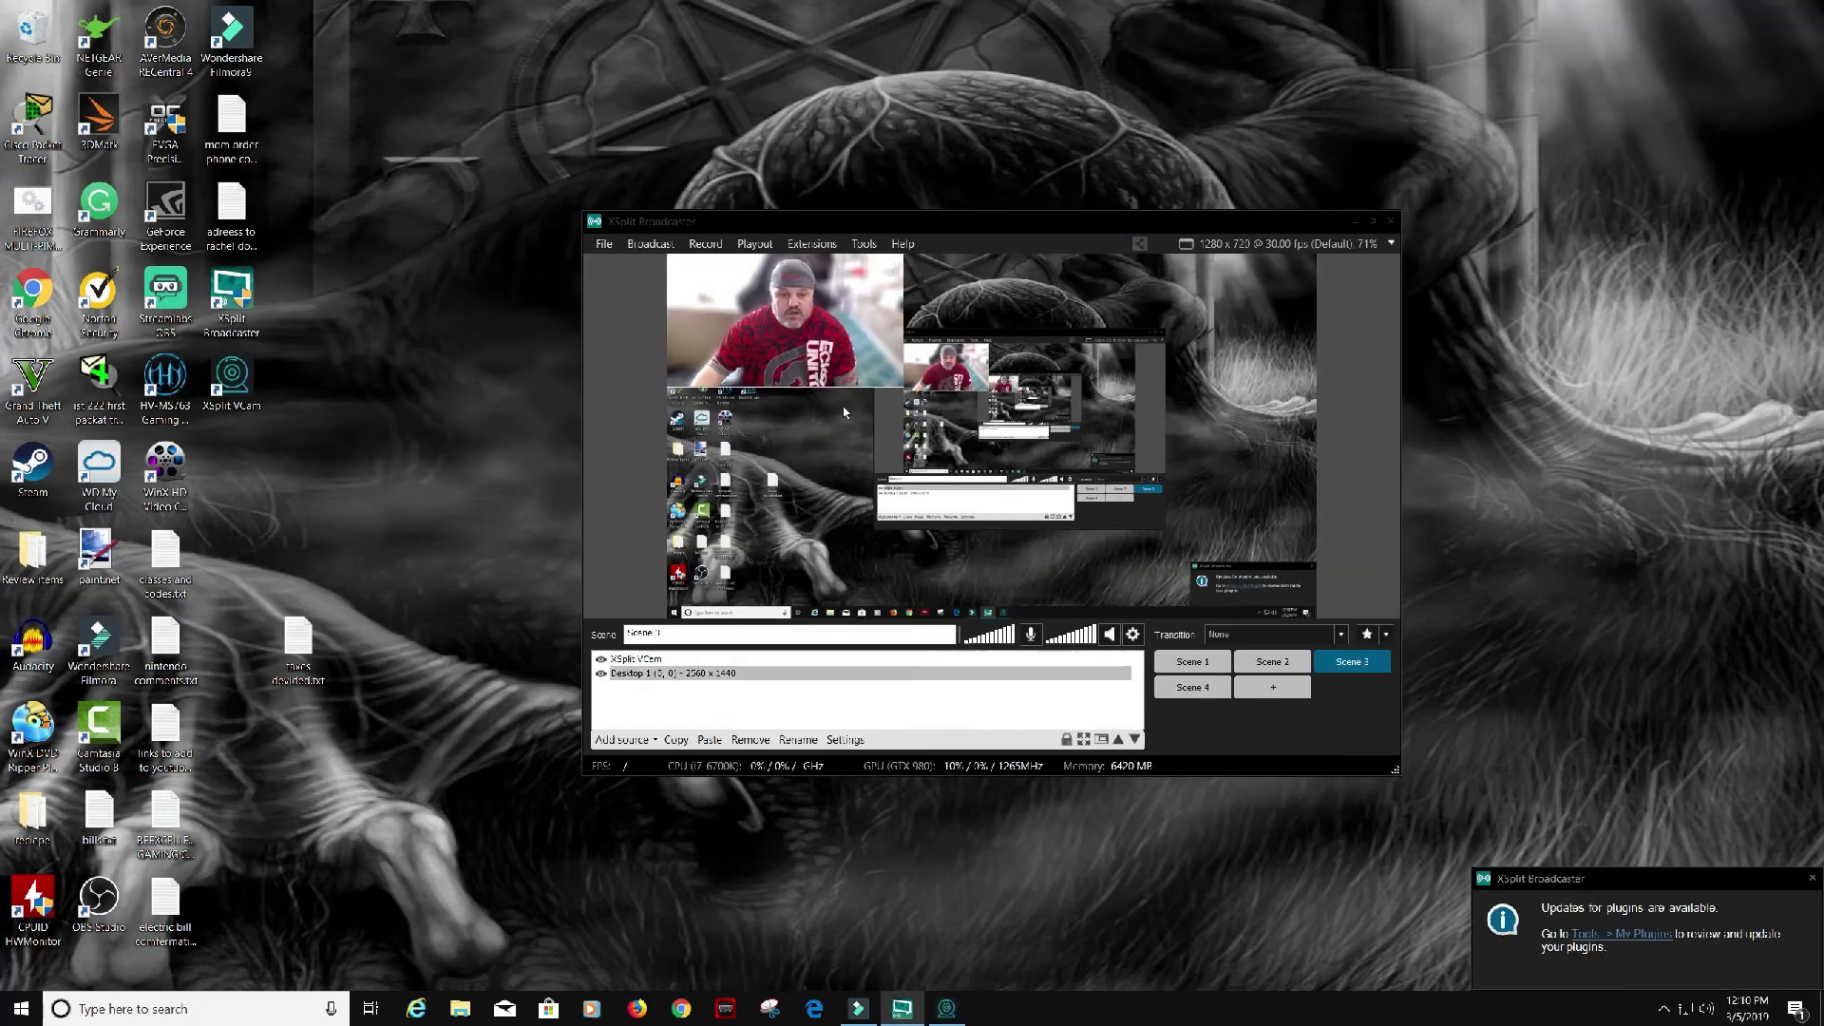
Select the XSplit VCam source in Scene 3 and move it to the upper-right corner of the scene
{"action": "left_click", "coordinate": [646, 664]}
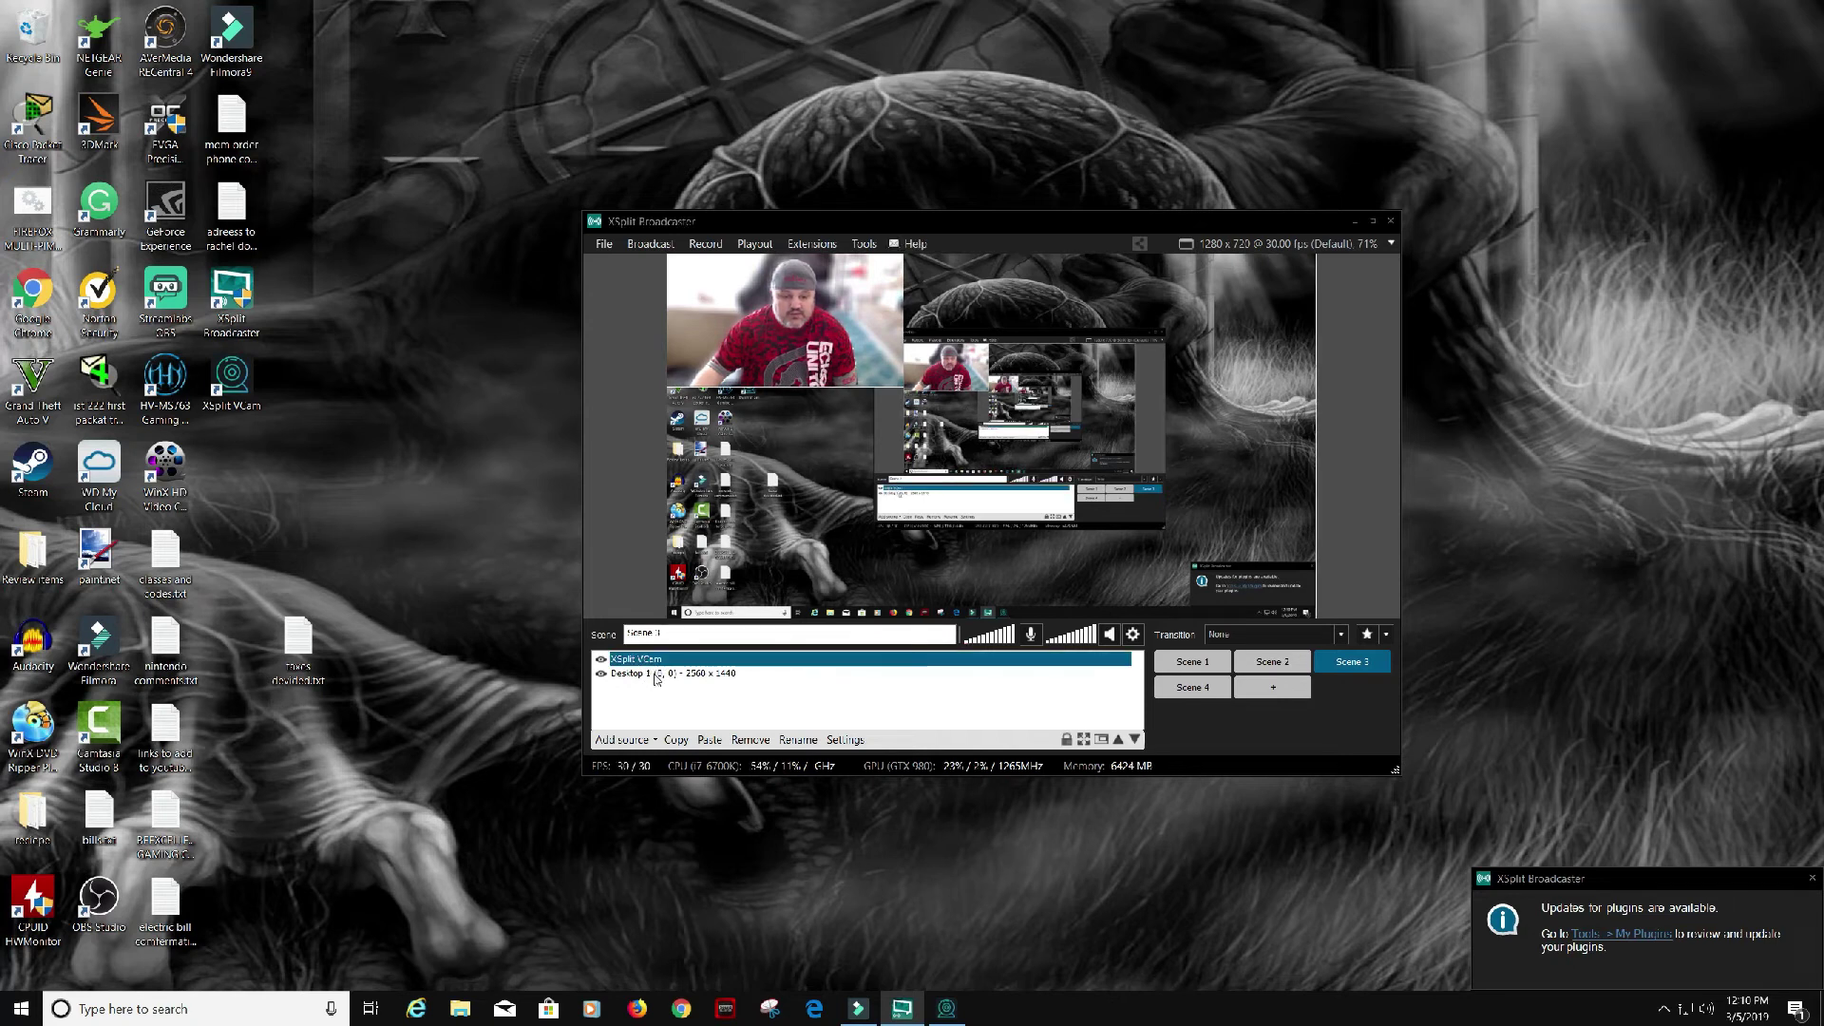
{"action": "left_click", "coordinate": [649, 669]}
{"action": "left_click", "coordinate": [652, 664]}
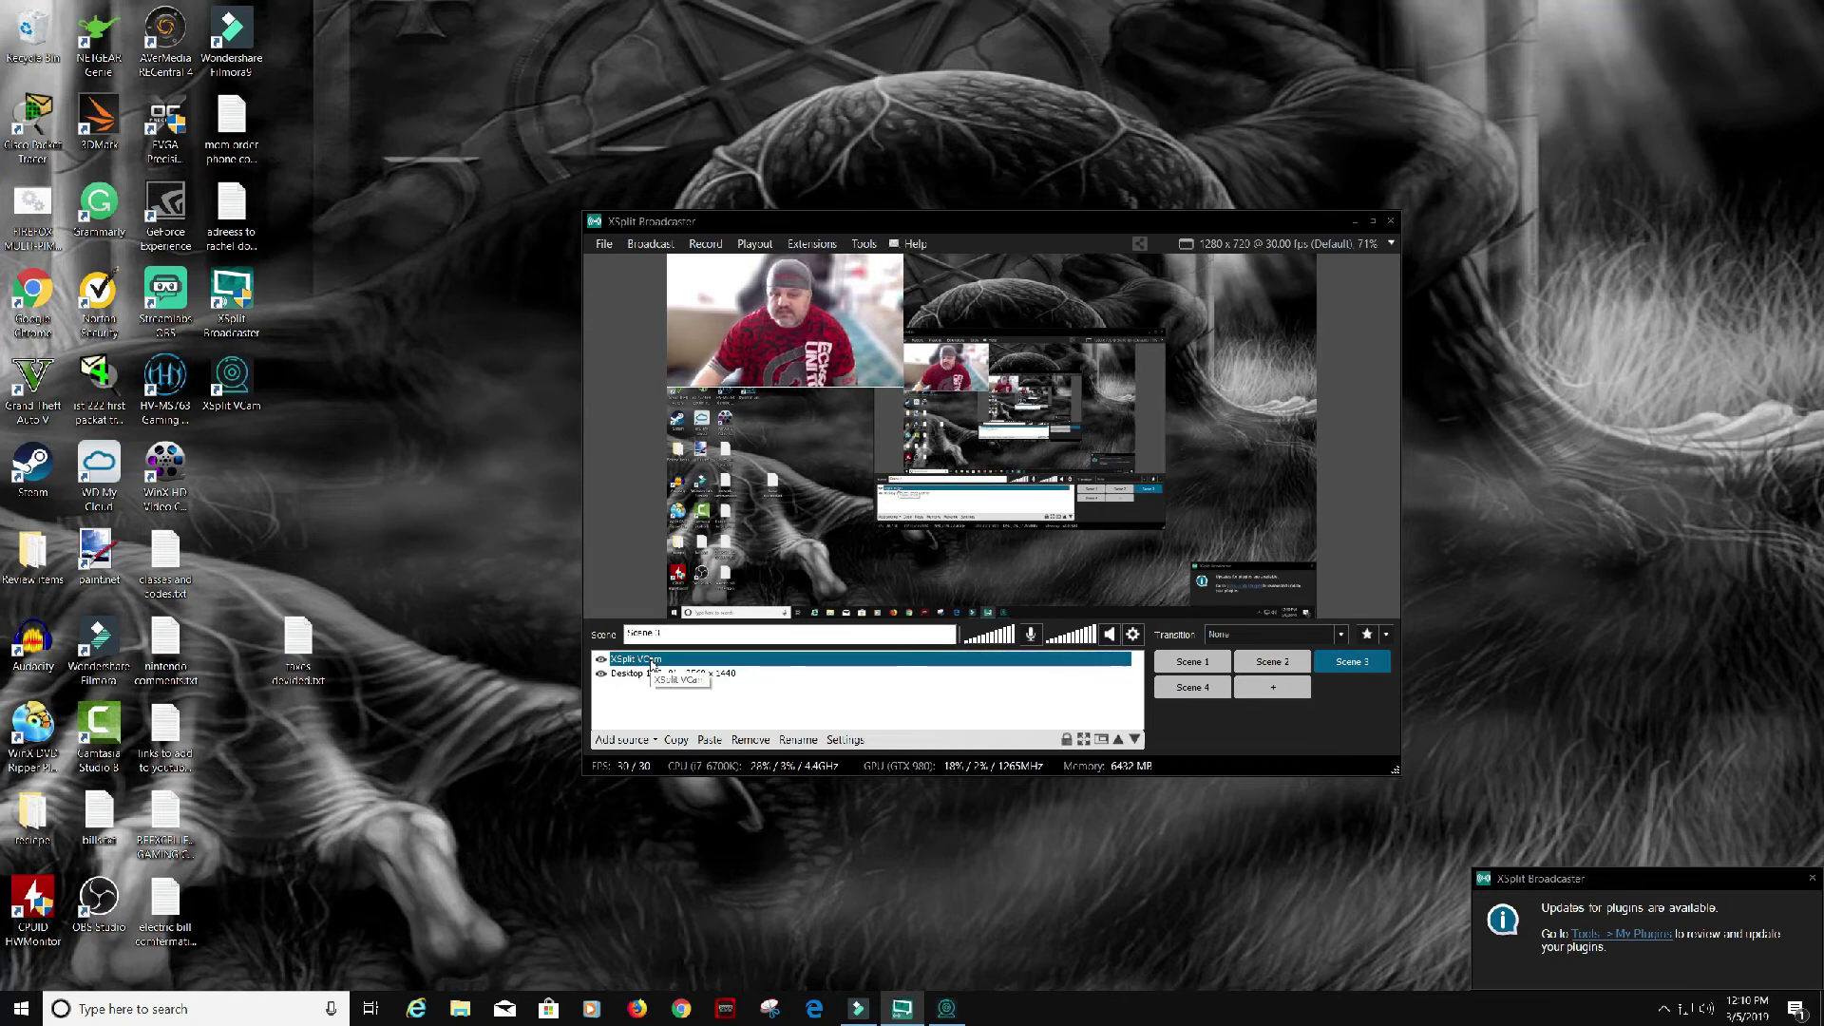
{"action": "left_click", "coordinate": [789, 331]}
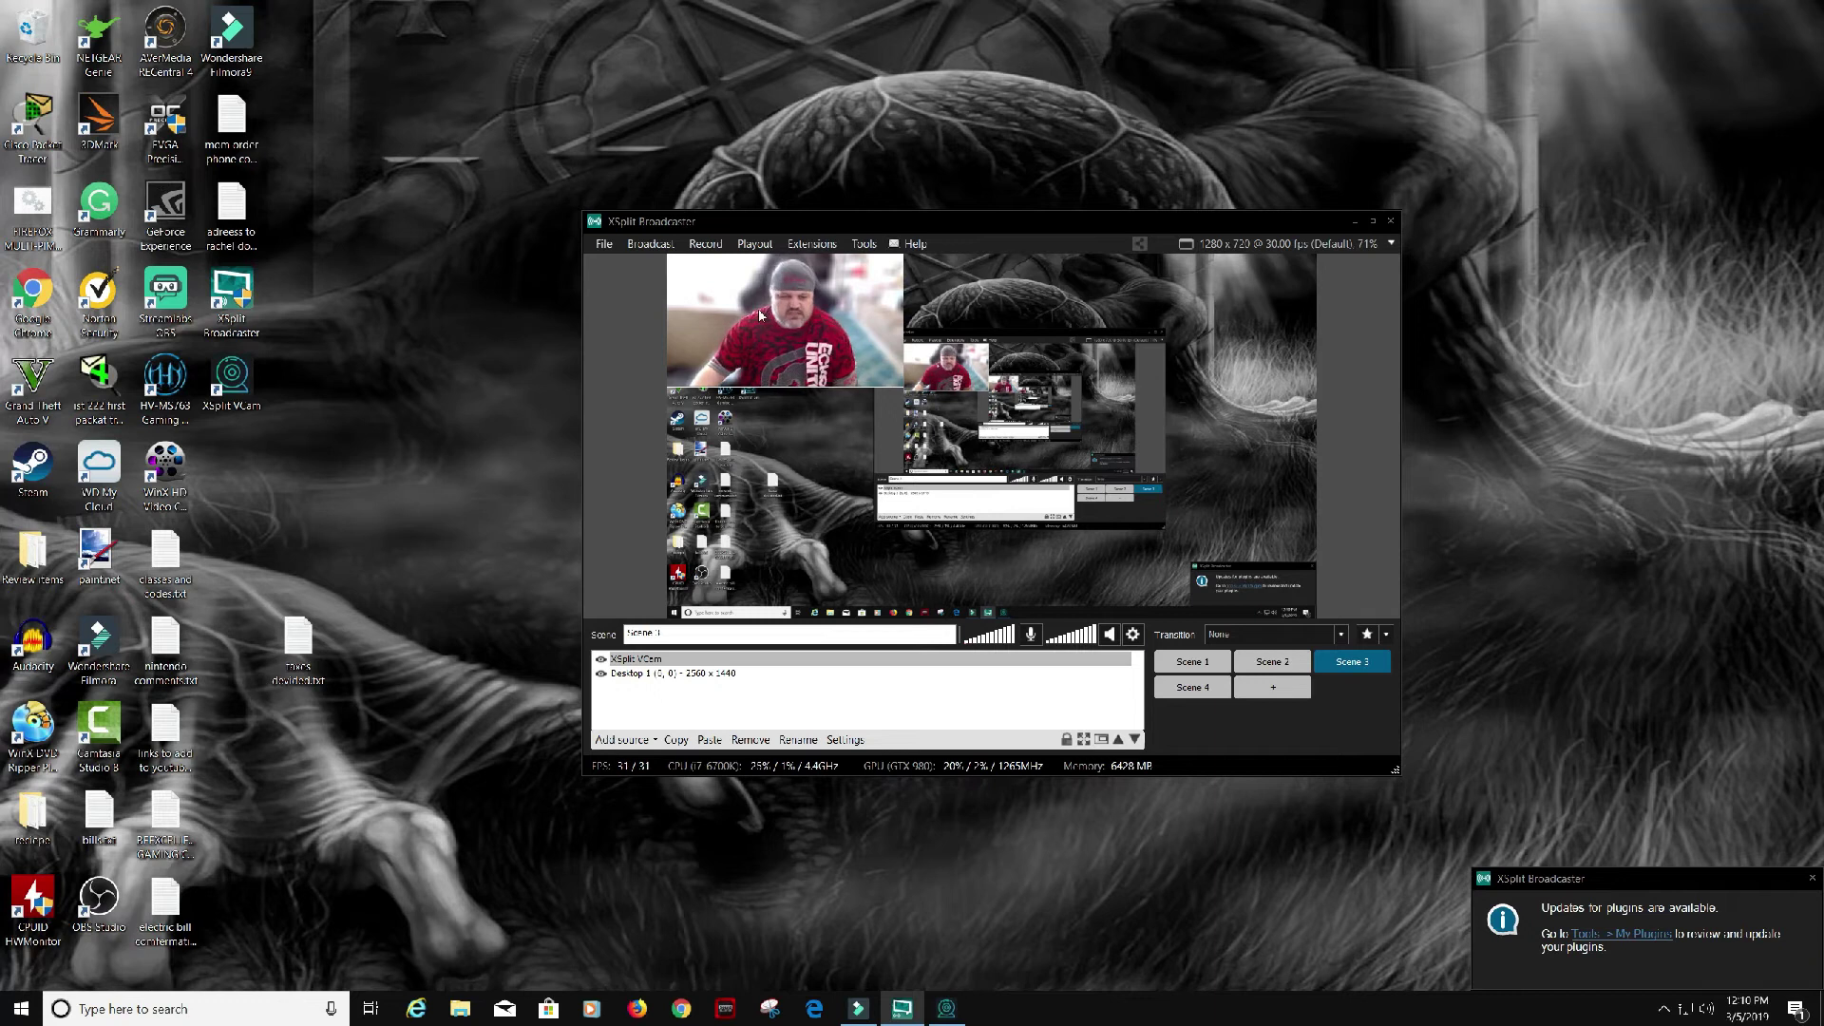
{"action": "left_click_drag", "start_coordinate": [788, 335], "coordinate": [1178, 308]}
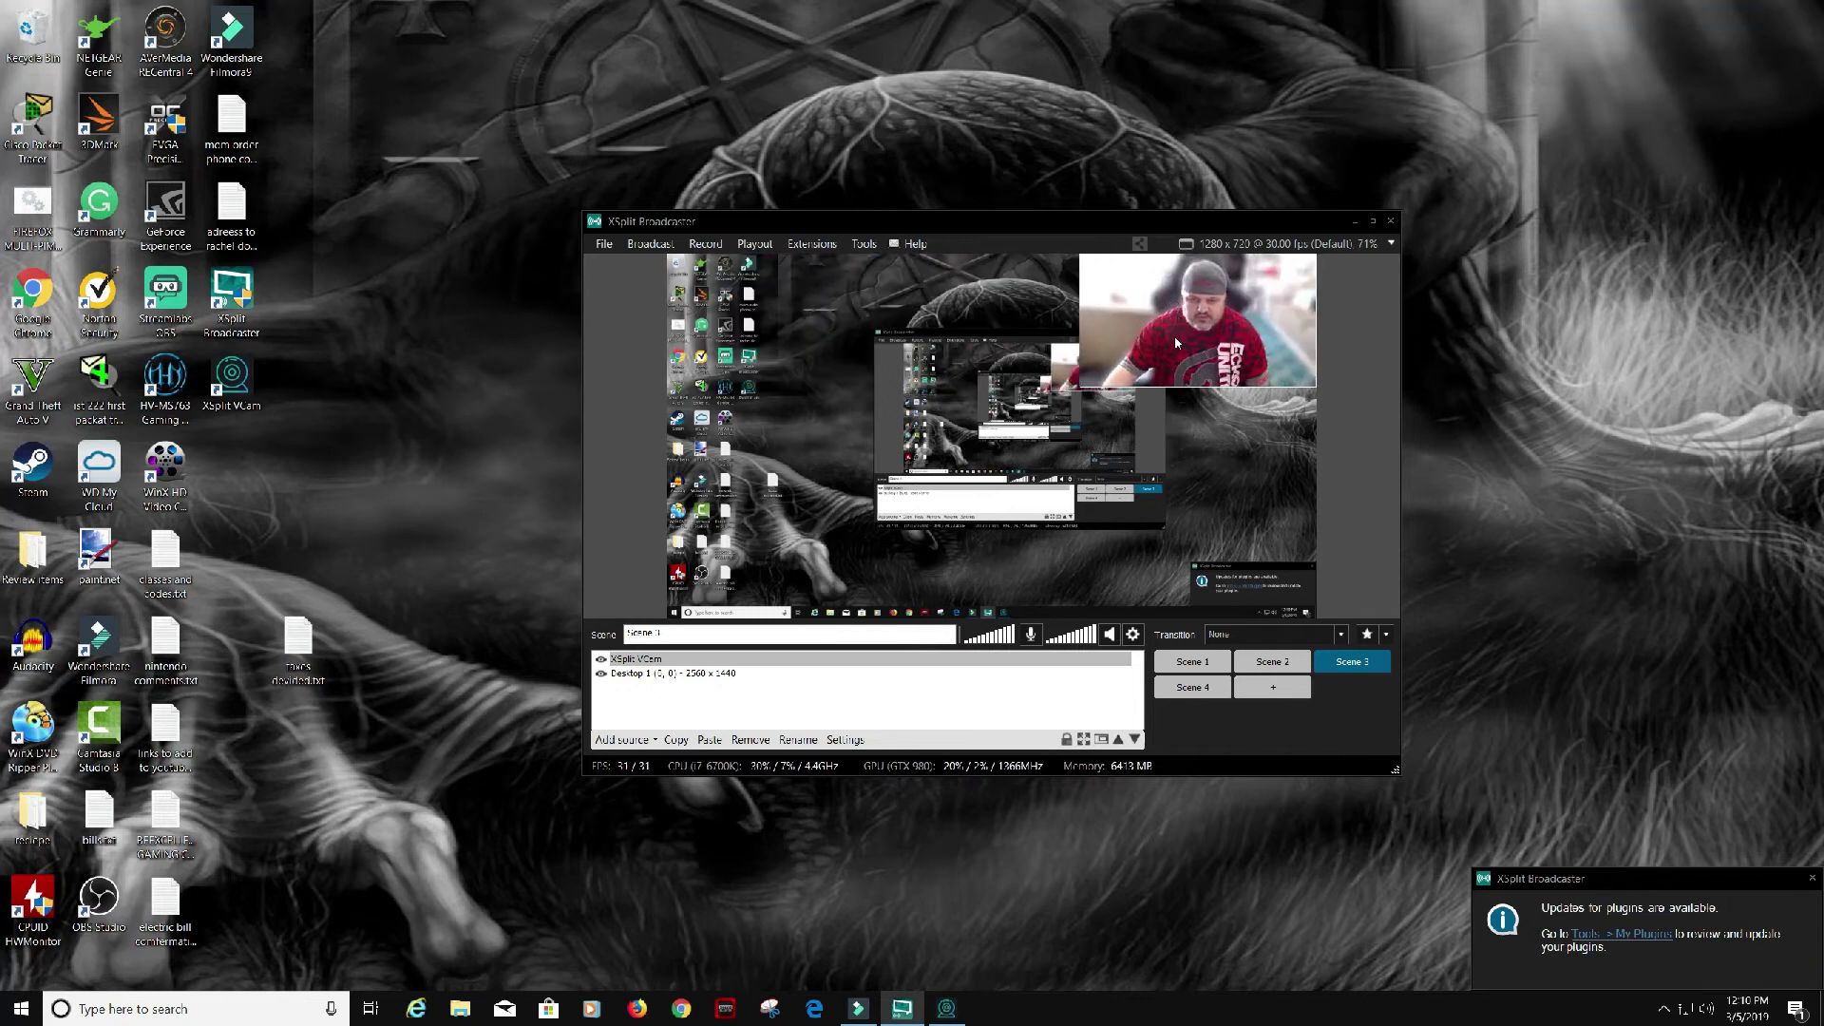
Enlarge the XSplit VCam source from its lower-left corner until it fills the whole scene
{"action": "left_click", "coordinate": [1025, 446]}
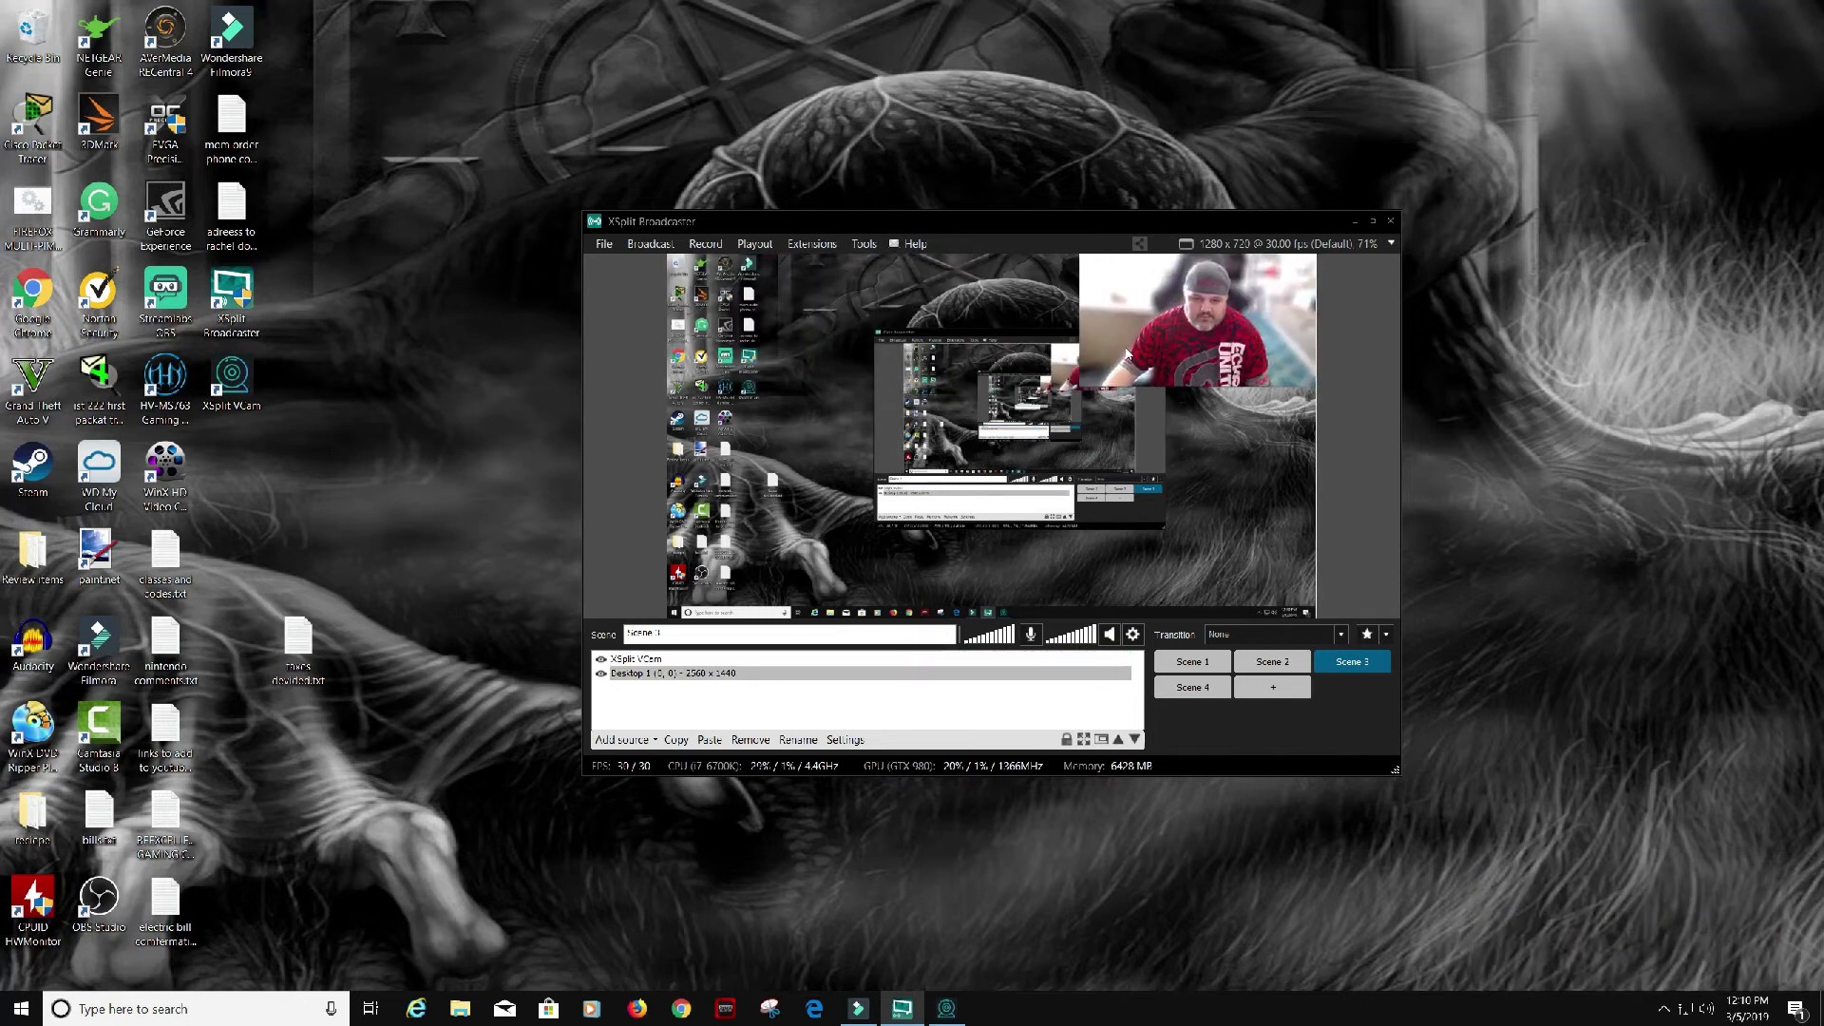
{"action": "left_click", "coordinate": [733, 673]}
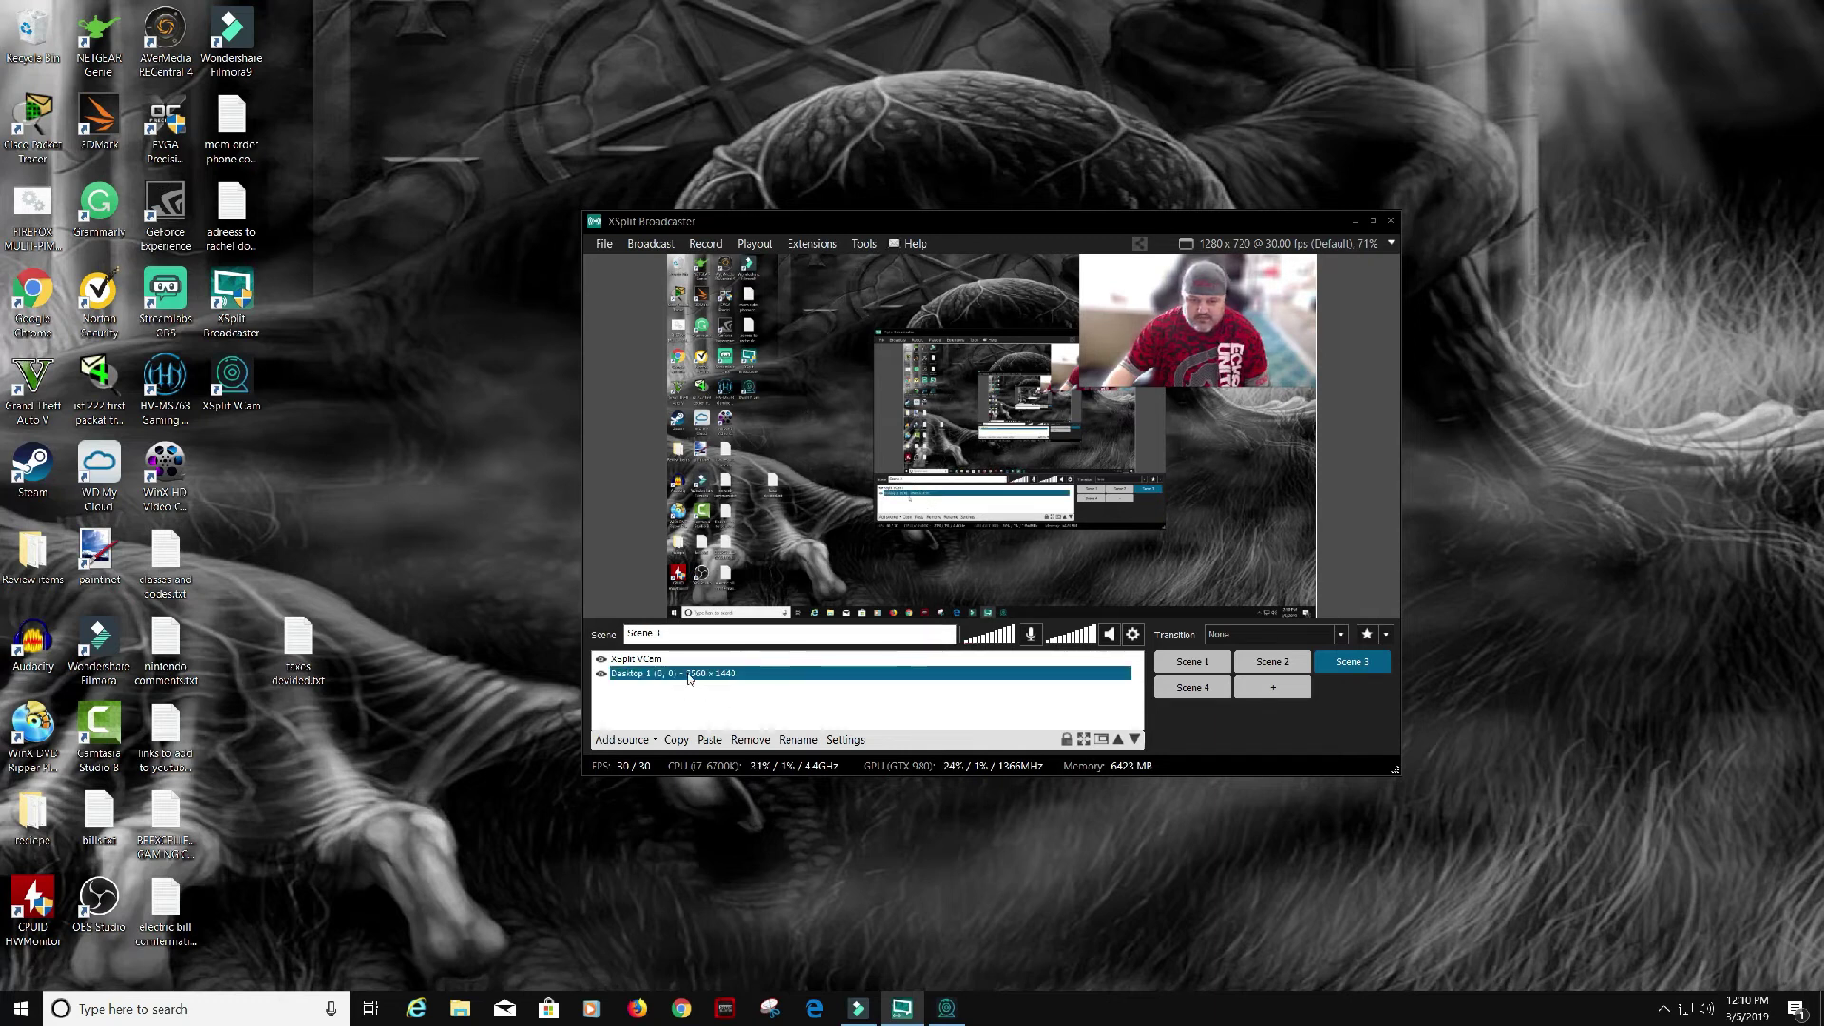
{"action": "left_click", "coordinate": [1091, 391]}
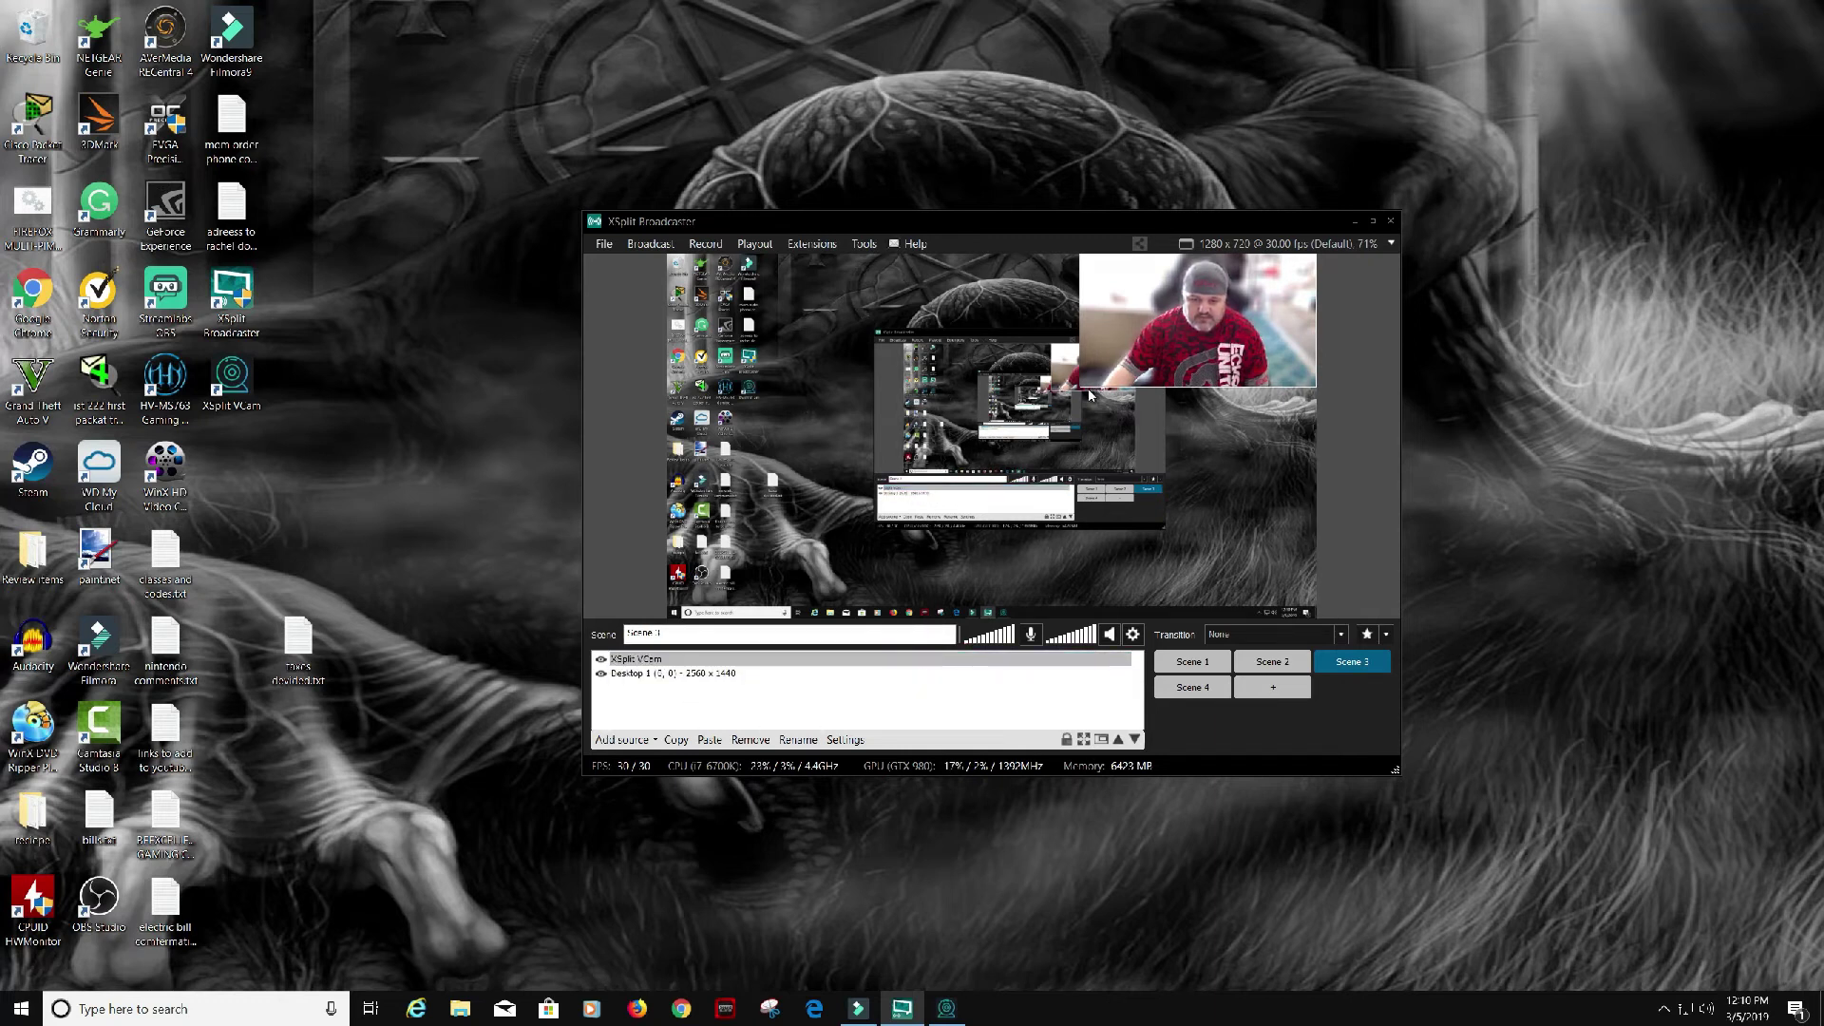
{"action": "left_click_drag", "start_coordinate": [1083, 384], "coordinate": [669, 616]}
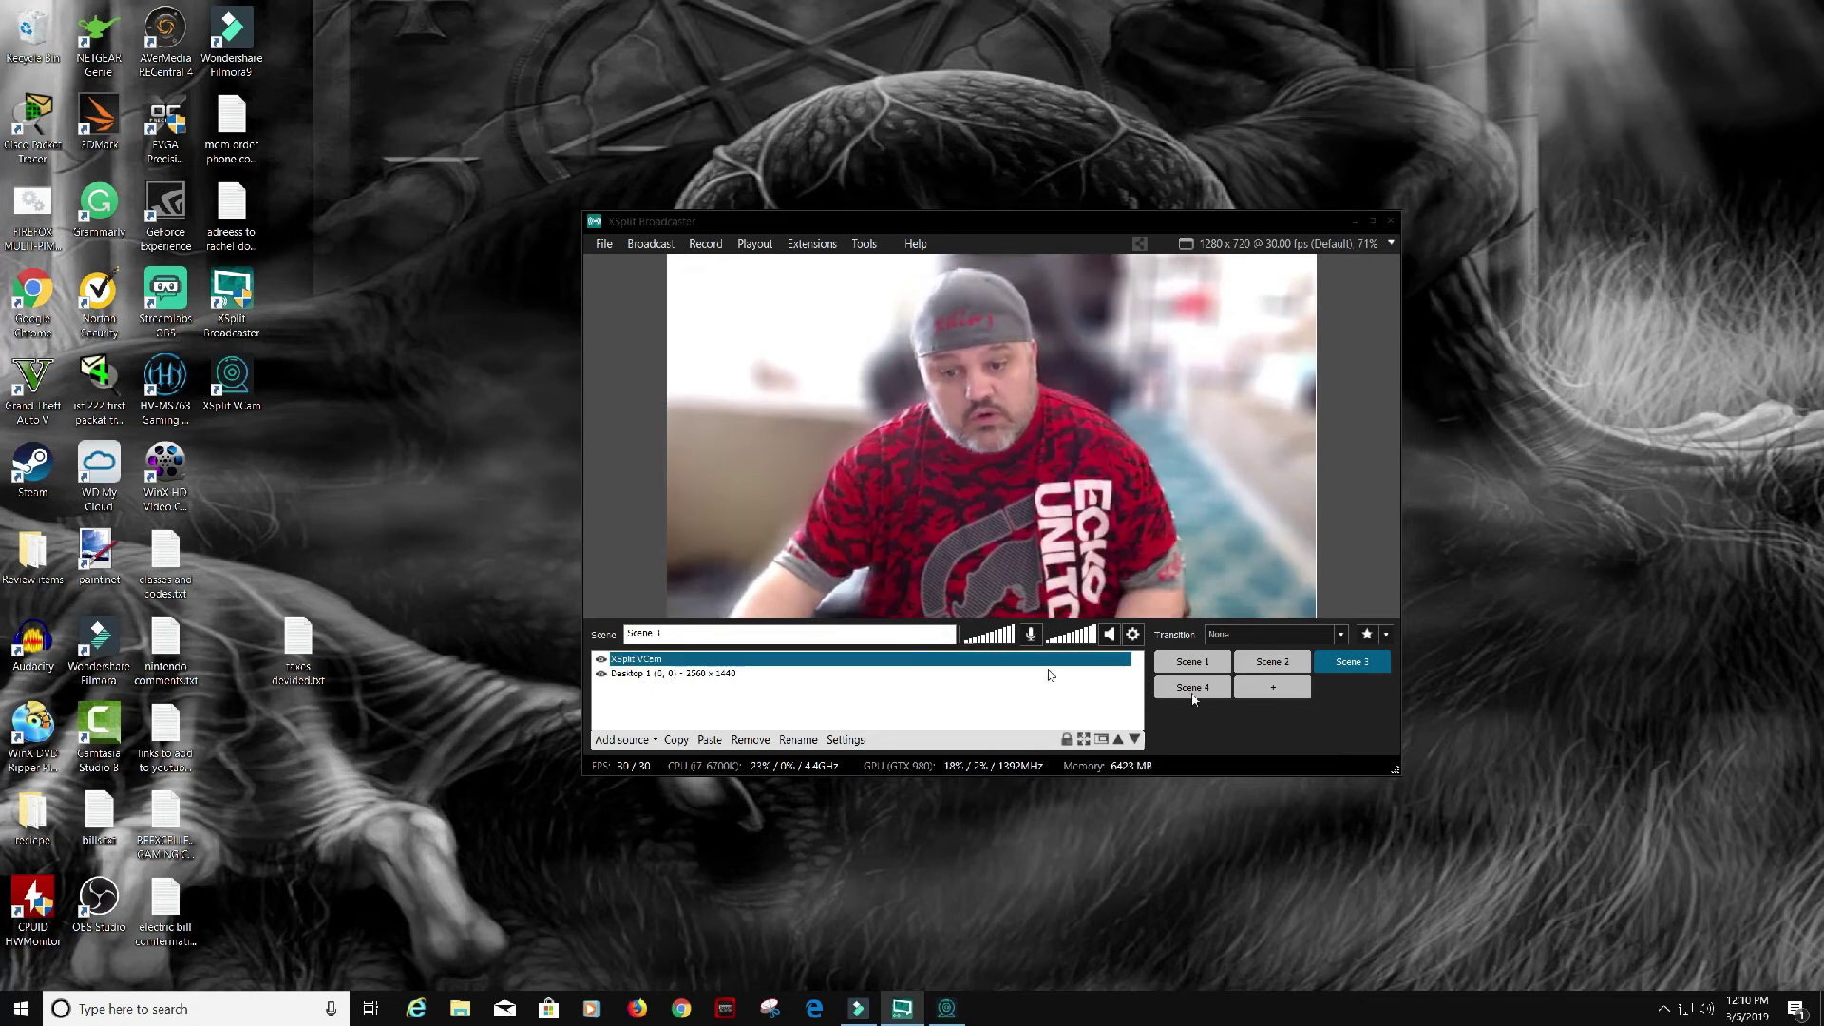
Examine the playout, extension, tool, broadcast output and local recording options available in the broadcaster
{"action": "left_click", "coordinate": [760, 245]}
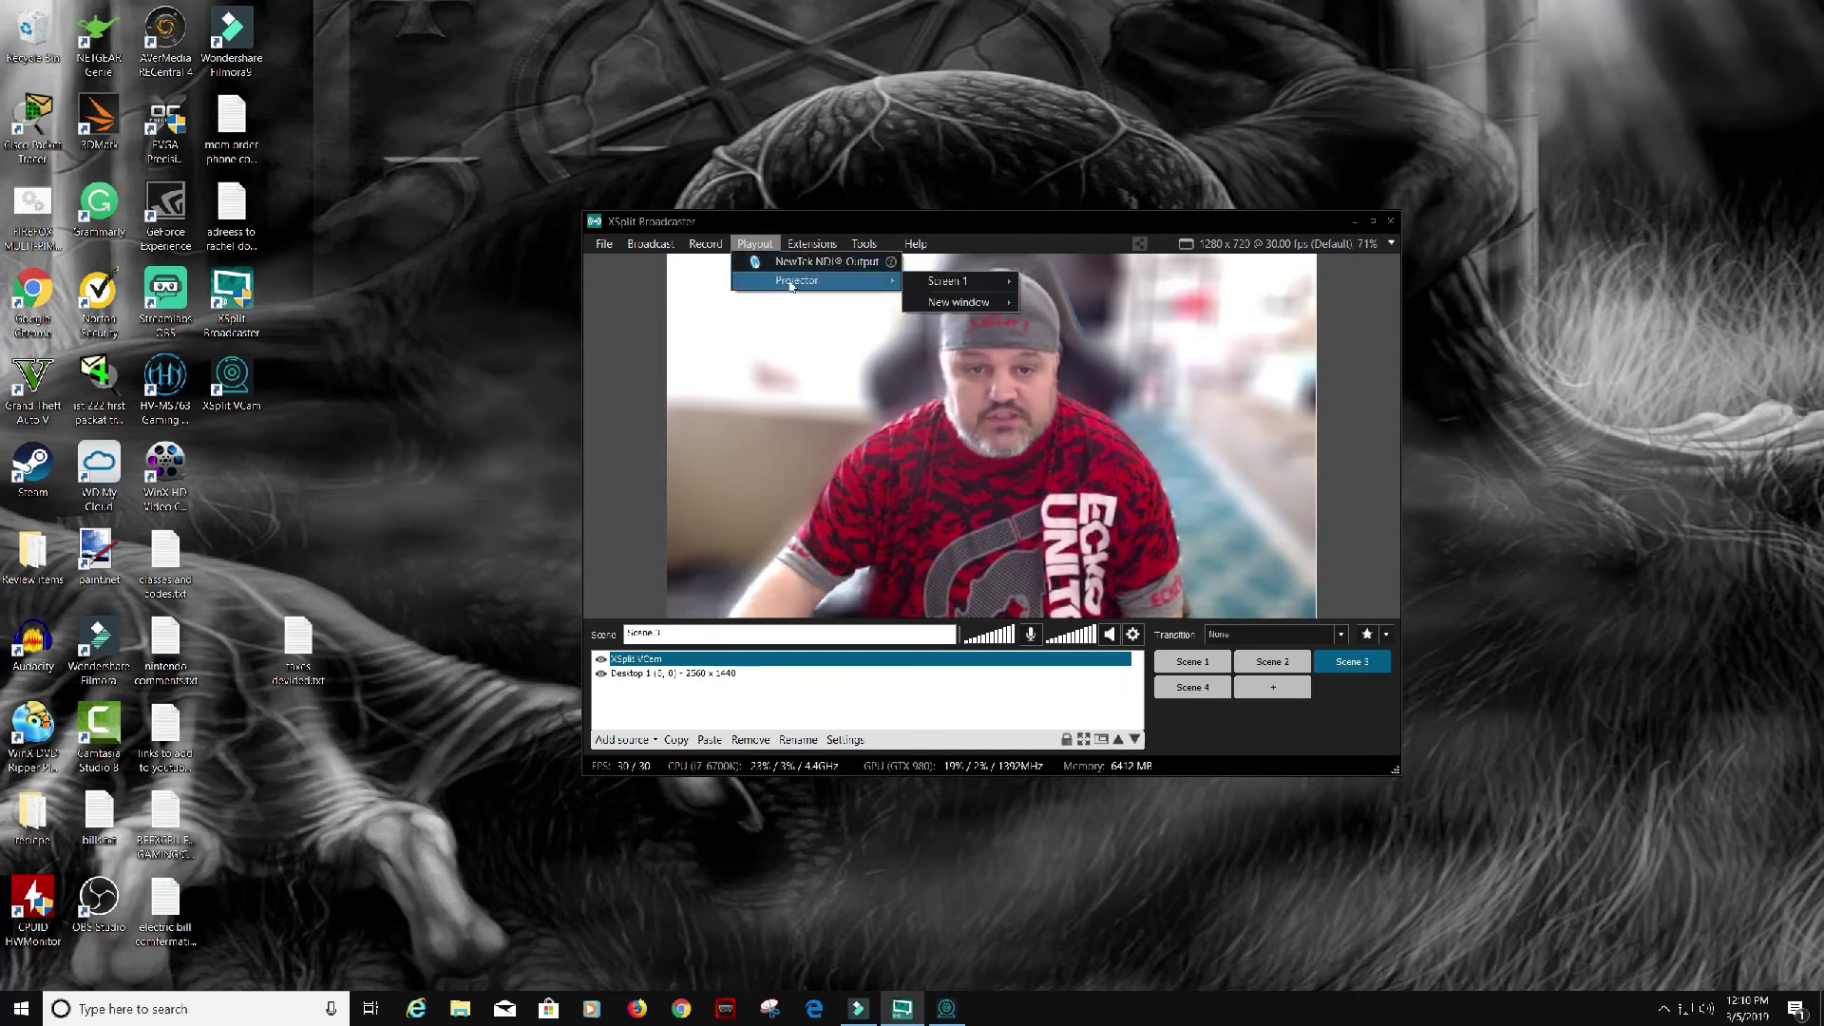
{"action": "left_click", "coordinate": [640, 359]}
{"action": "left_click", "coordinate": [812, 244]}
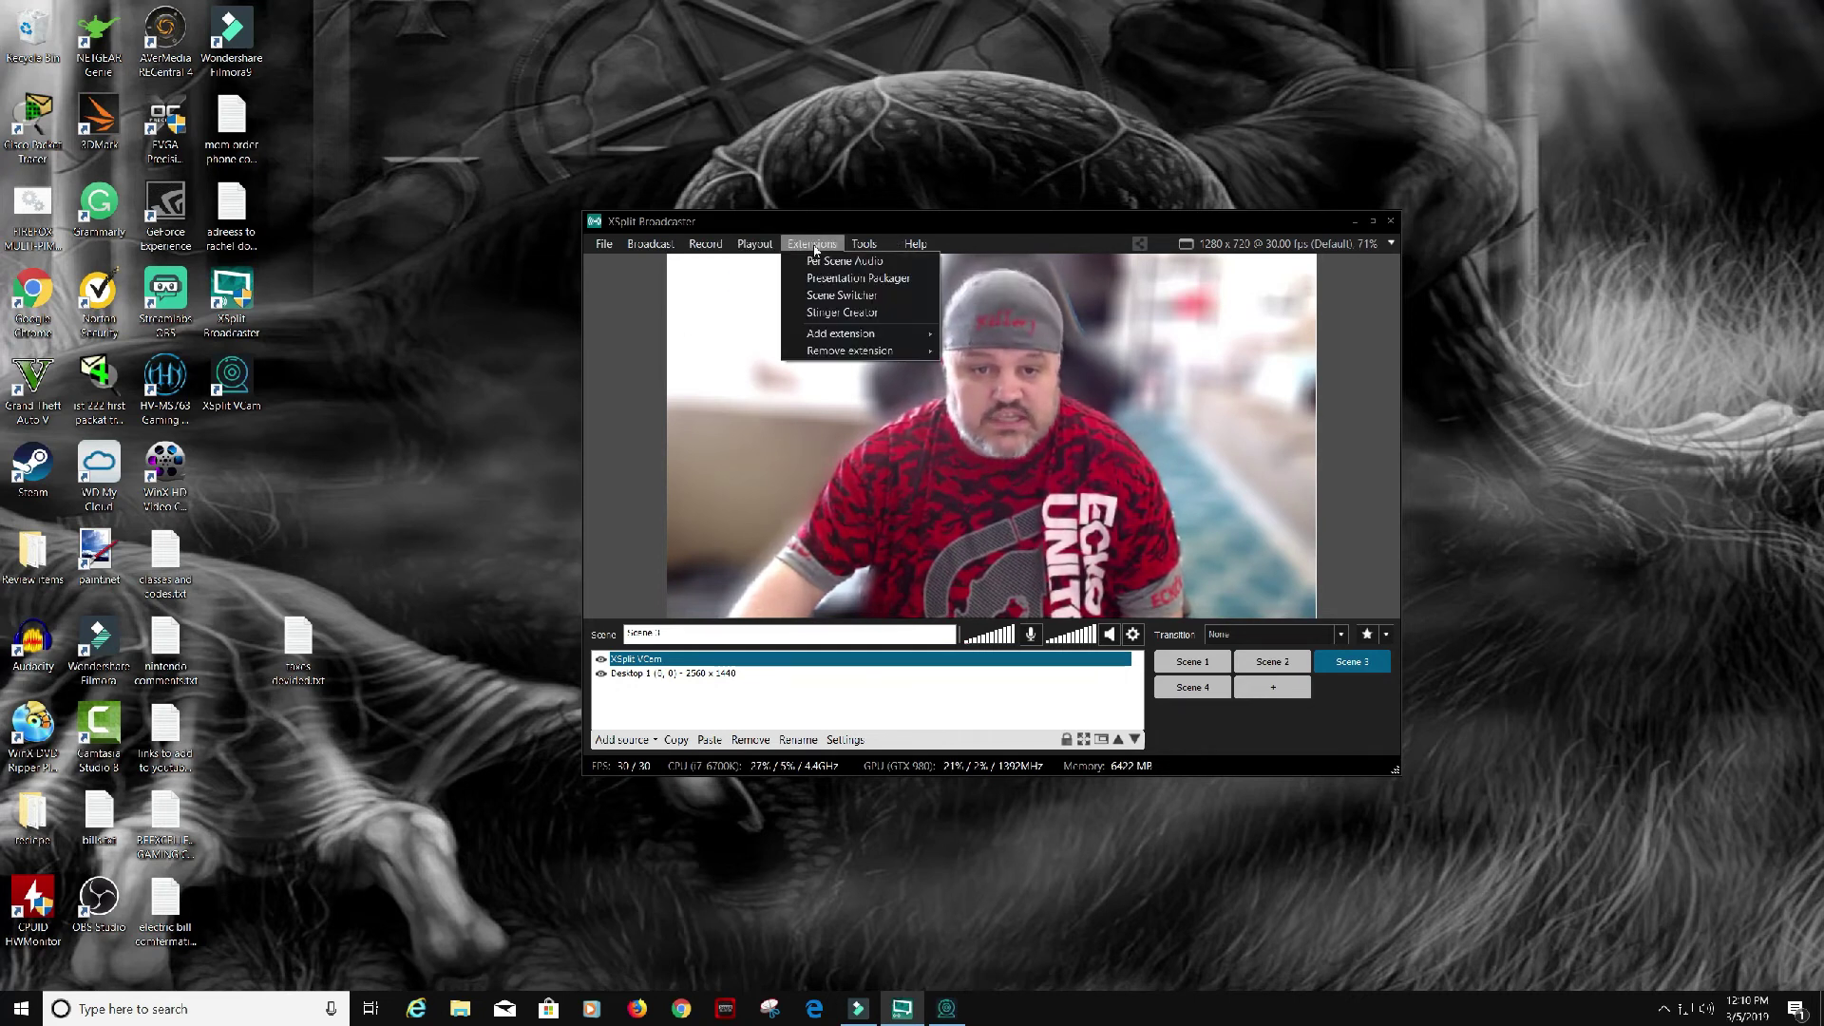
{"action": "left_click", "coordinate": [864, 245]}
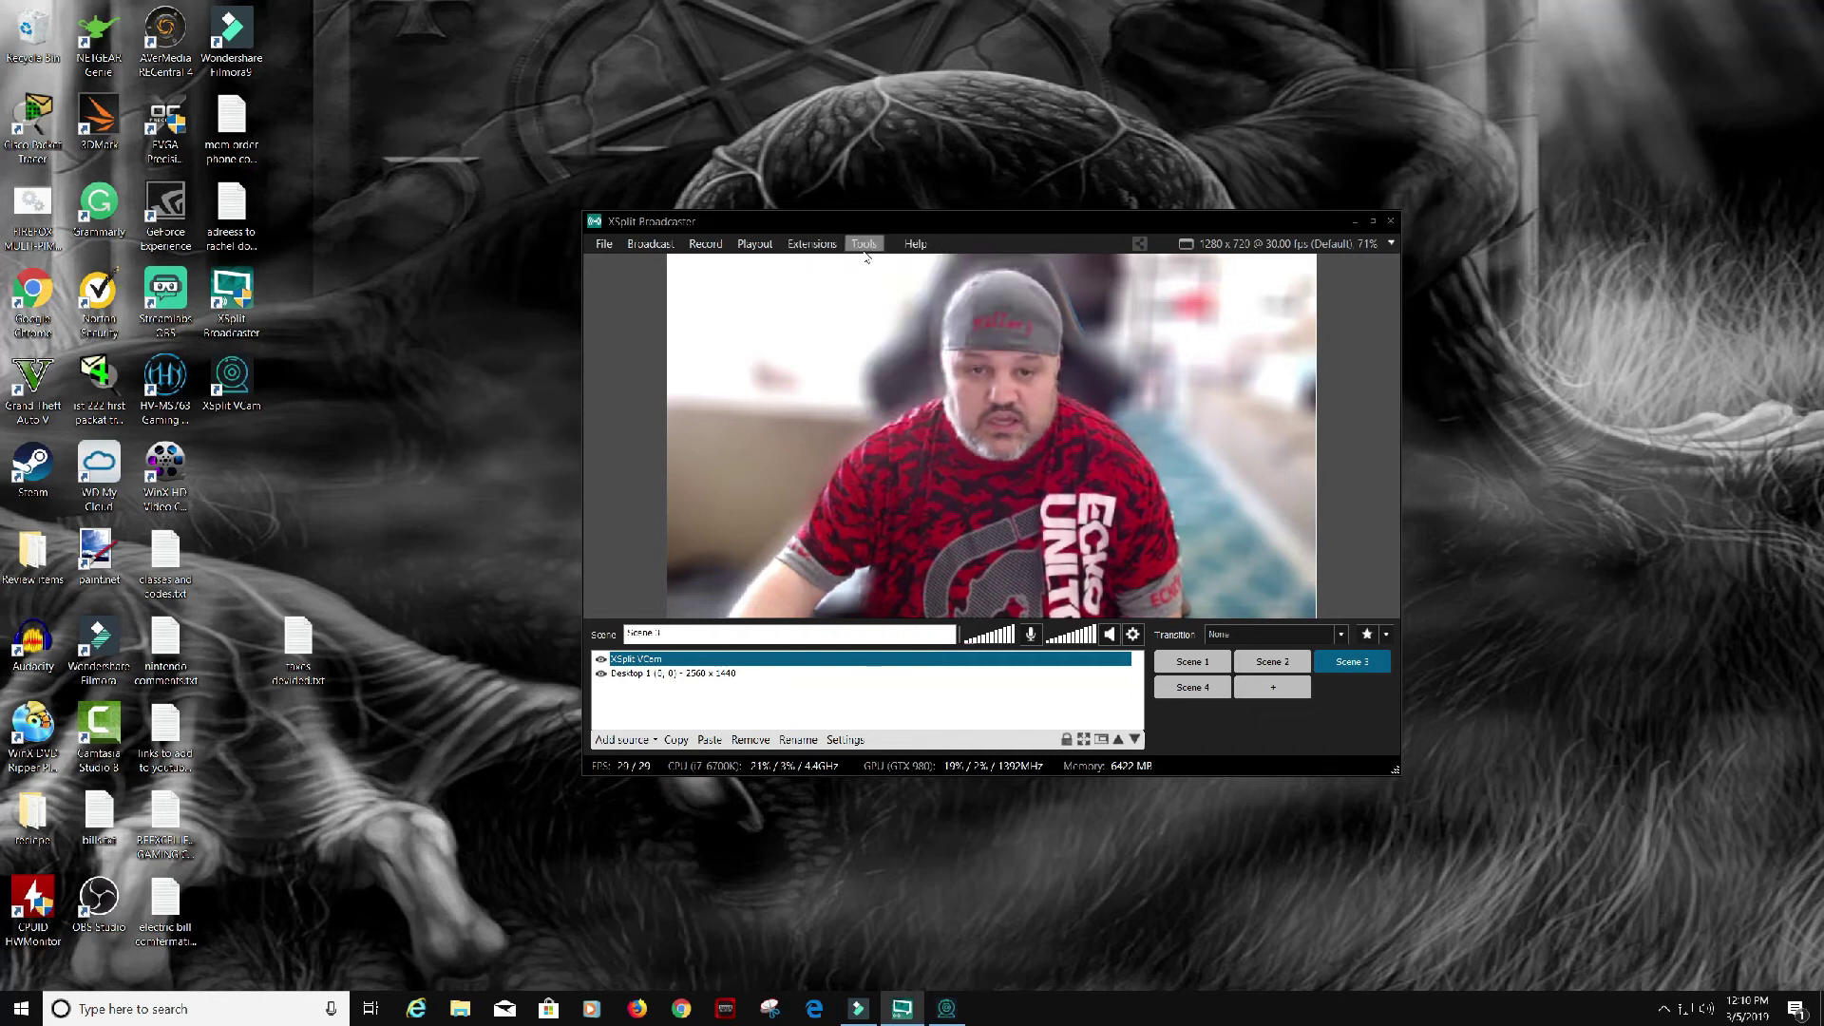
{"action": "left_click", "coordinate": [867, 246]}
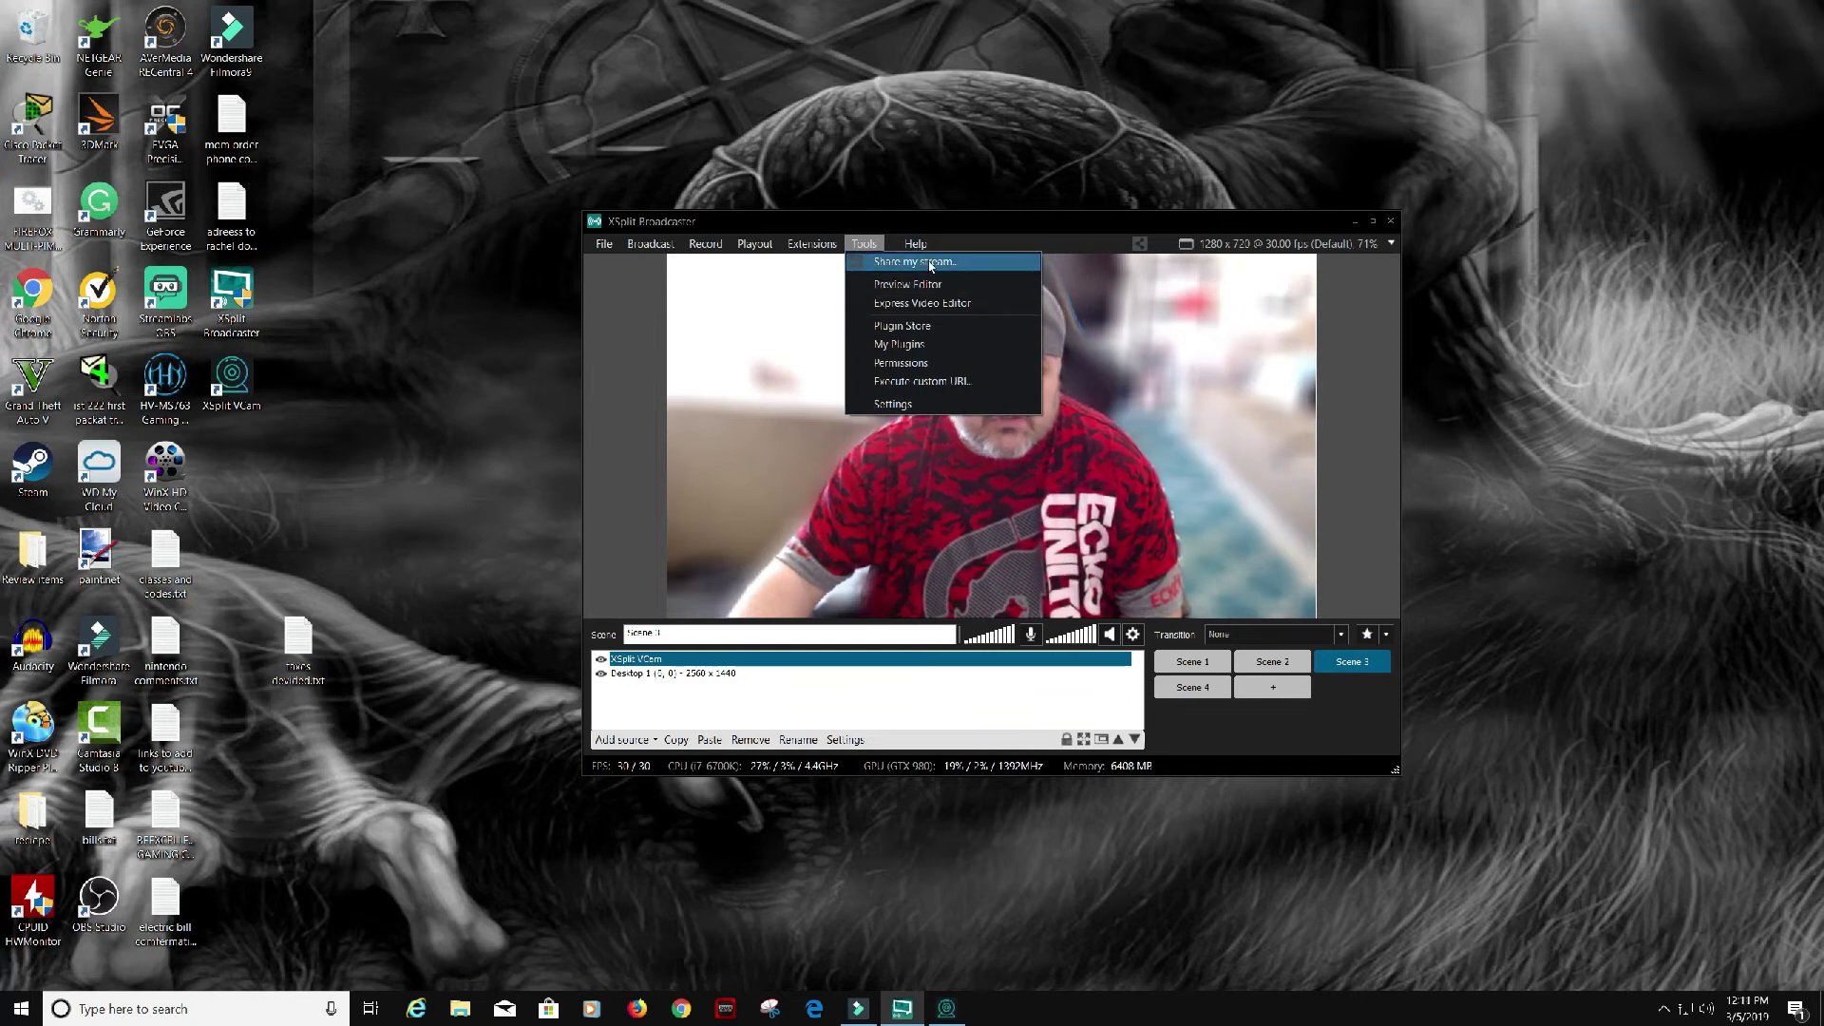
{"action": "left_click", "coordinate": [641, 261]}
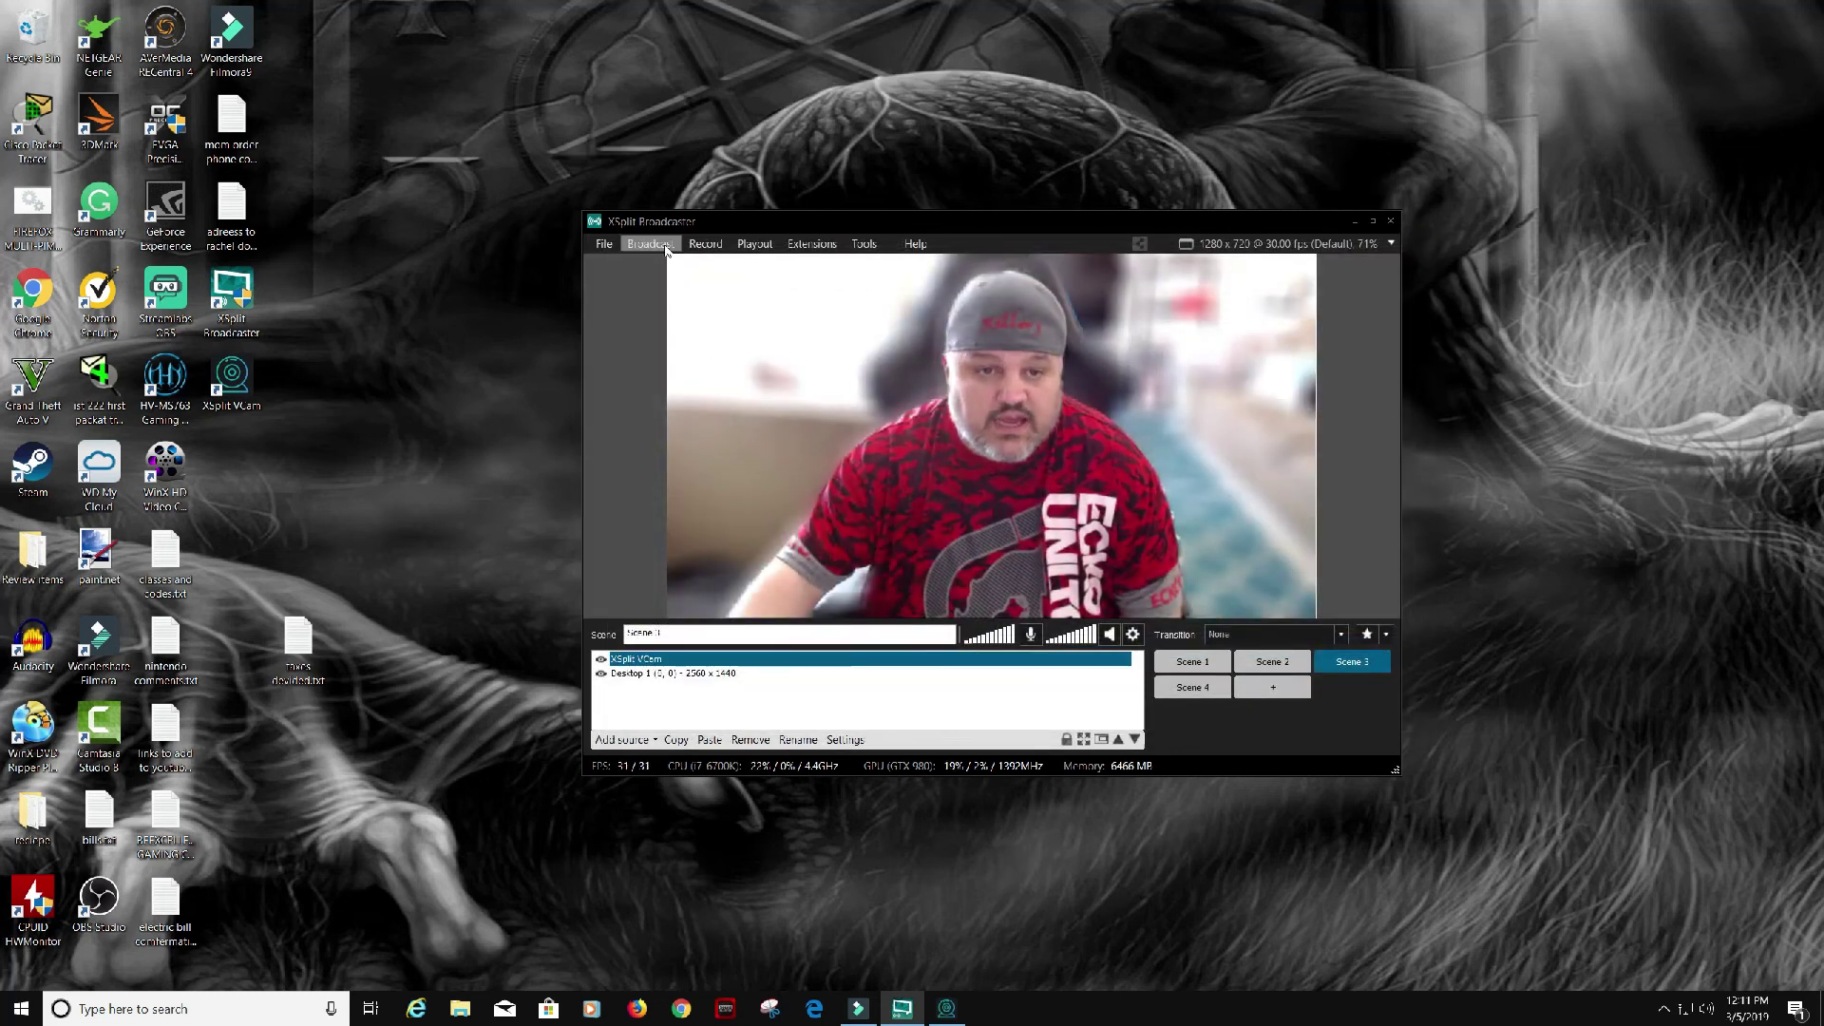
{"action": "left_click", "coordinate": [651, 244]}
{"action": "mouse_move", "coordinate": [722, 287]}
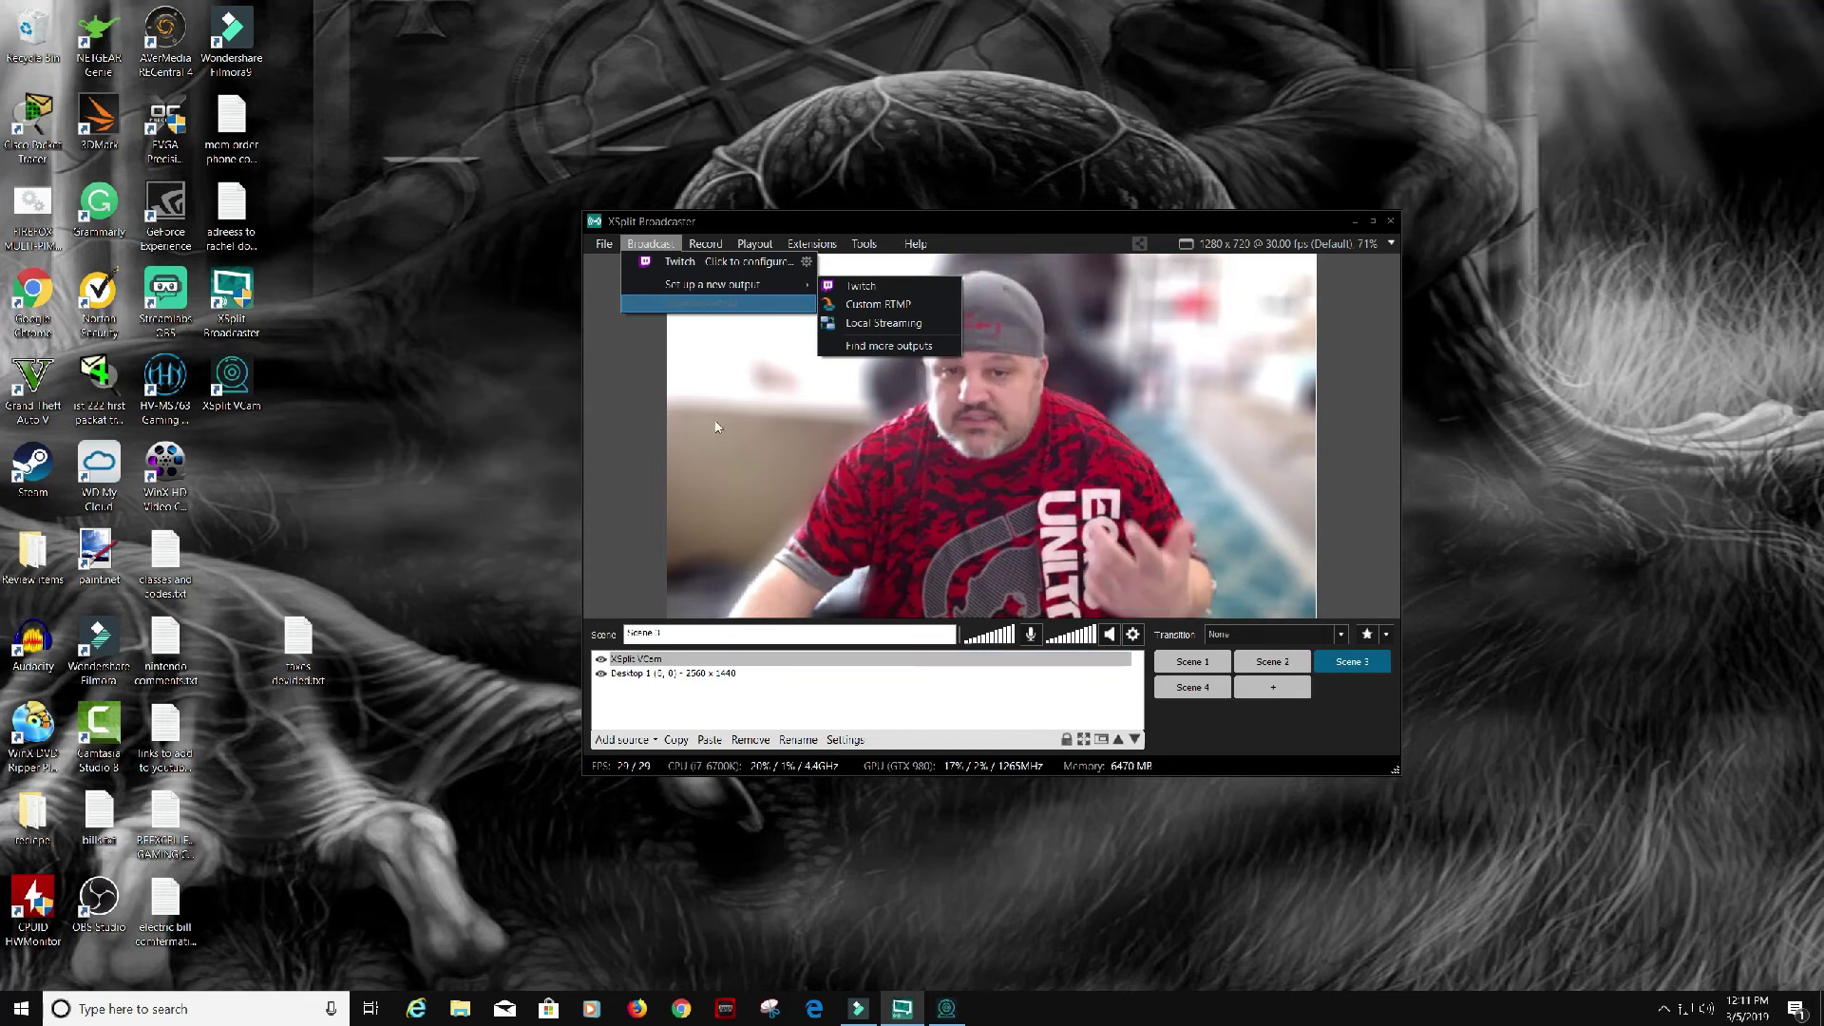
{"action": "left_click", "coordinate": [611, 406]}
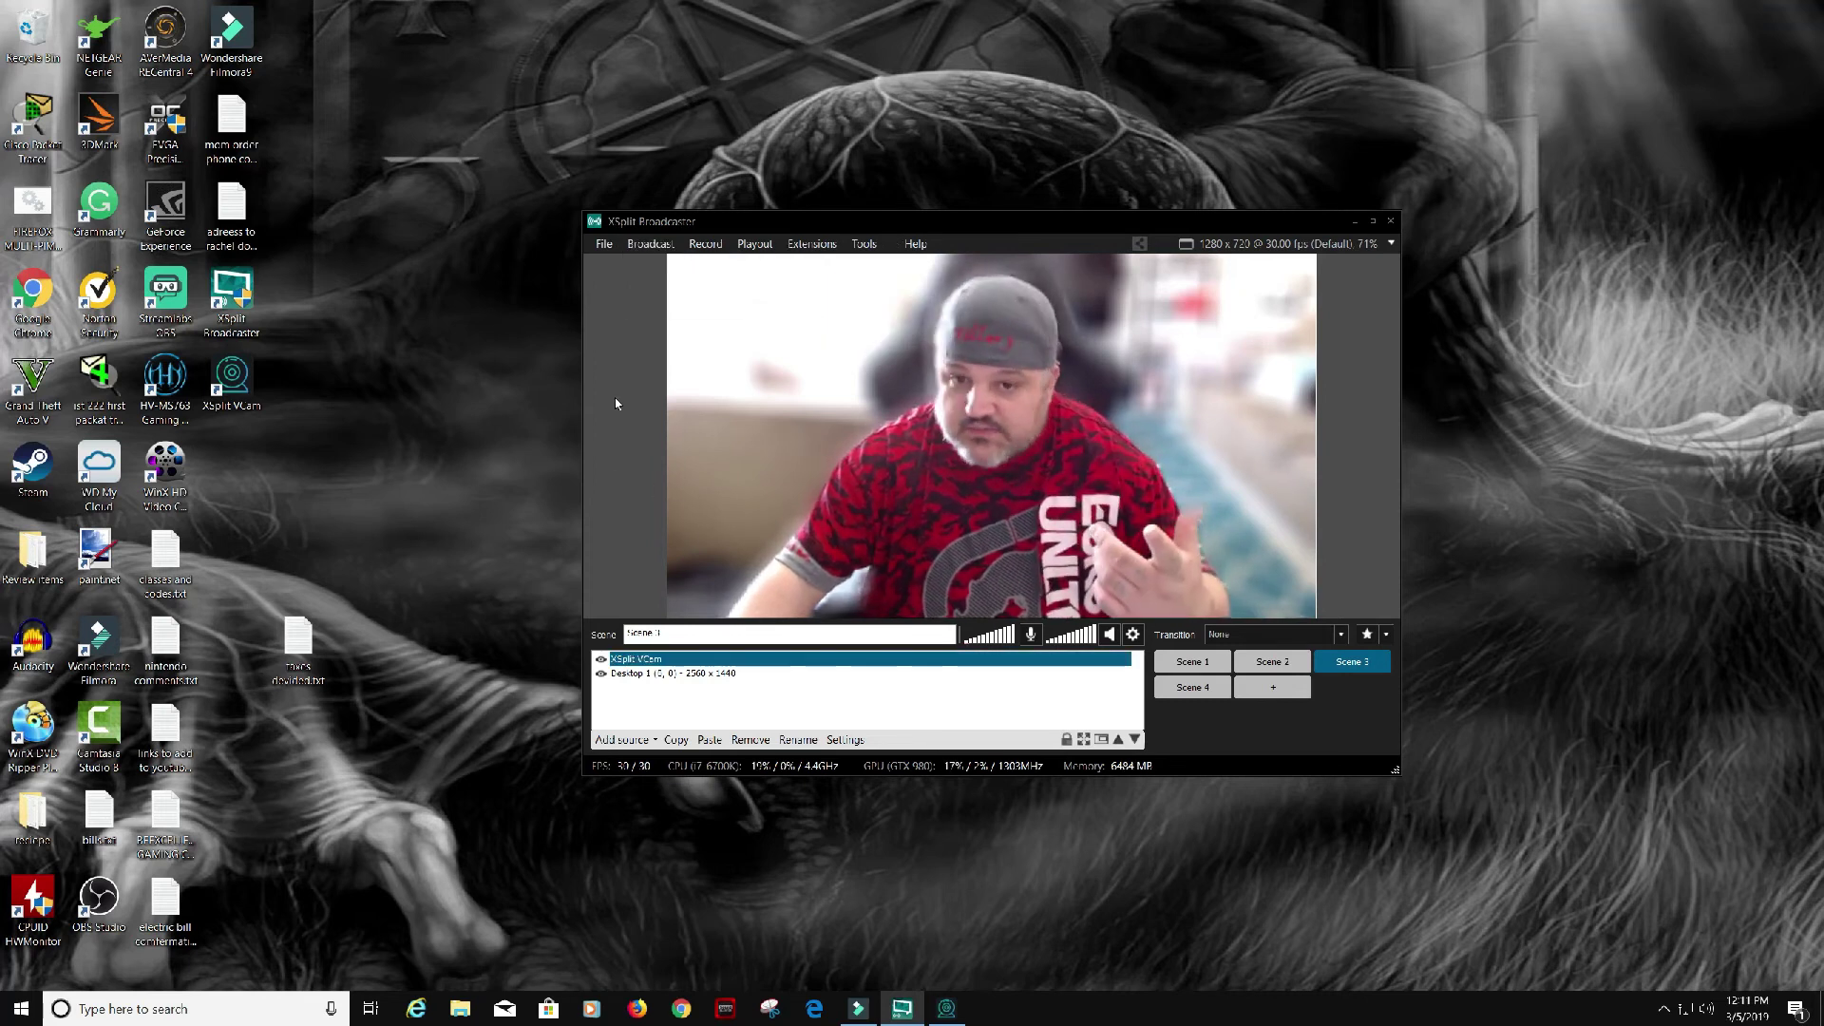
{"action": "left_click", "coordinate": [719, 246]}
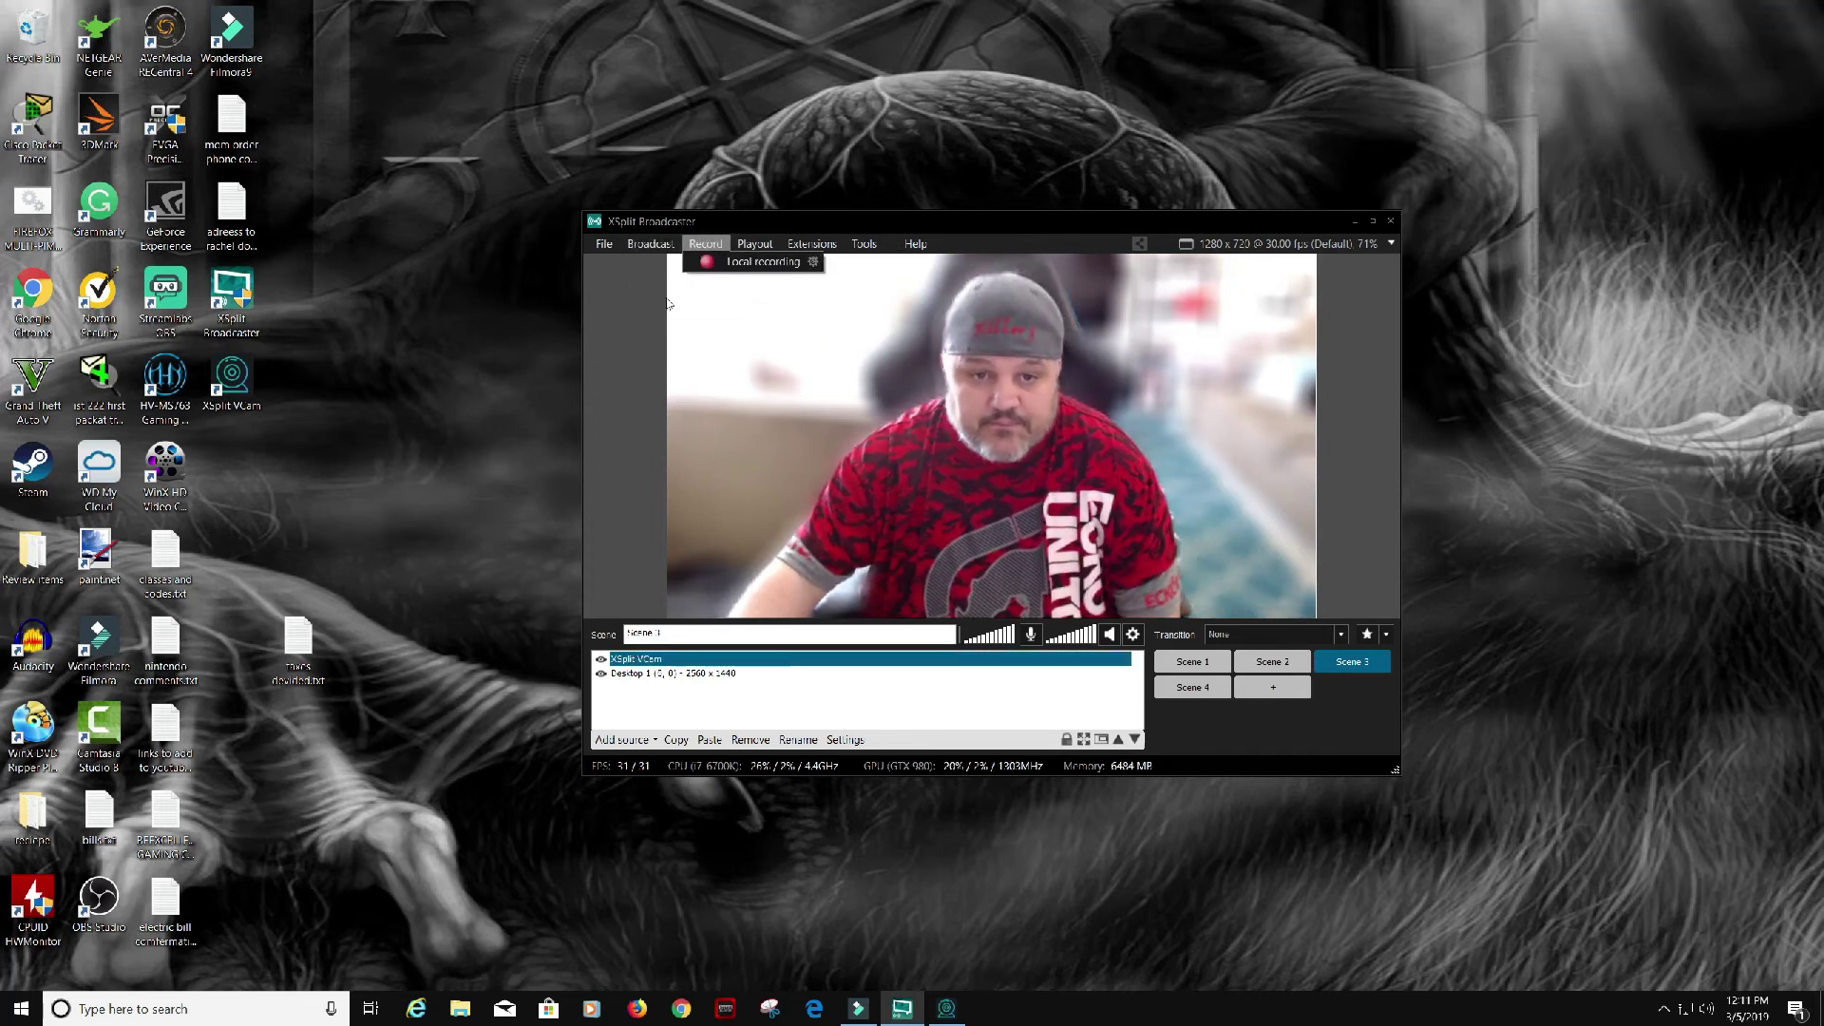
{"action": "left_click", "coordinate": [608, 378]}
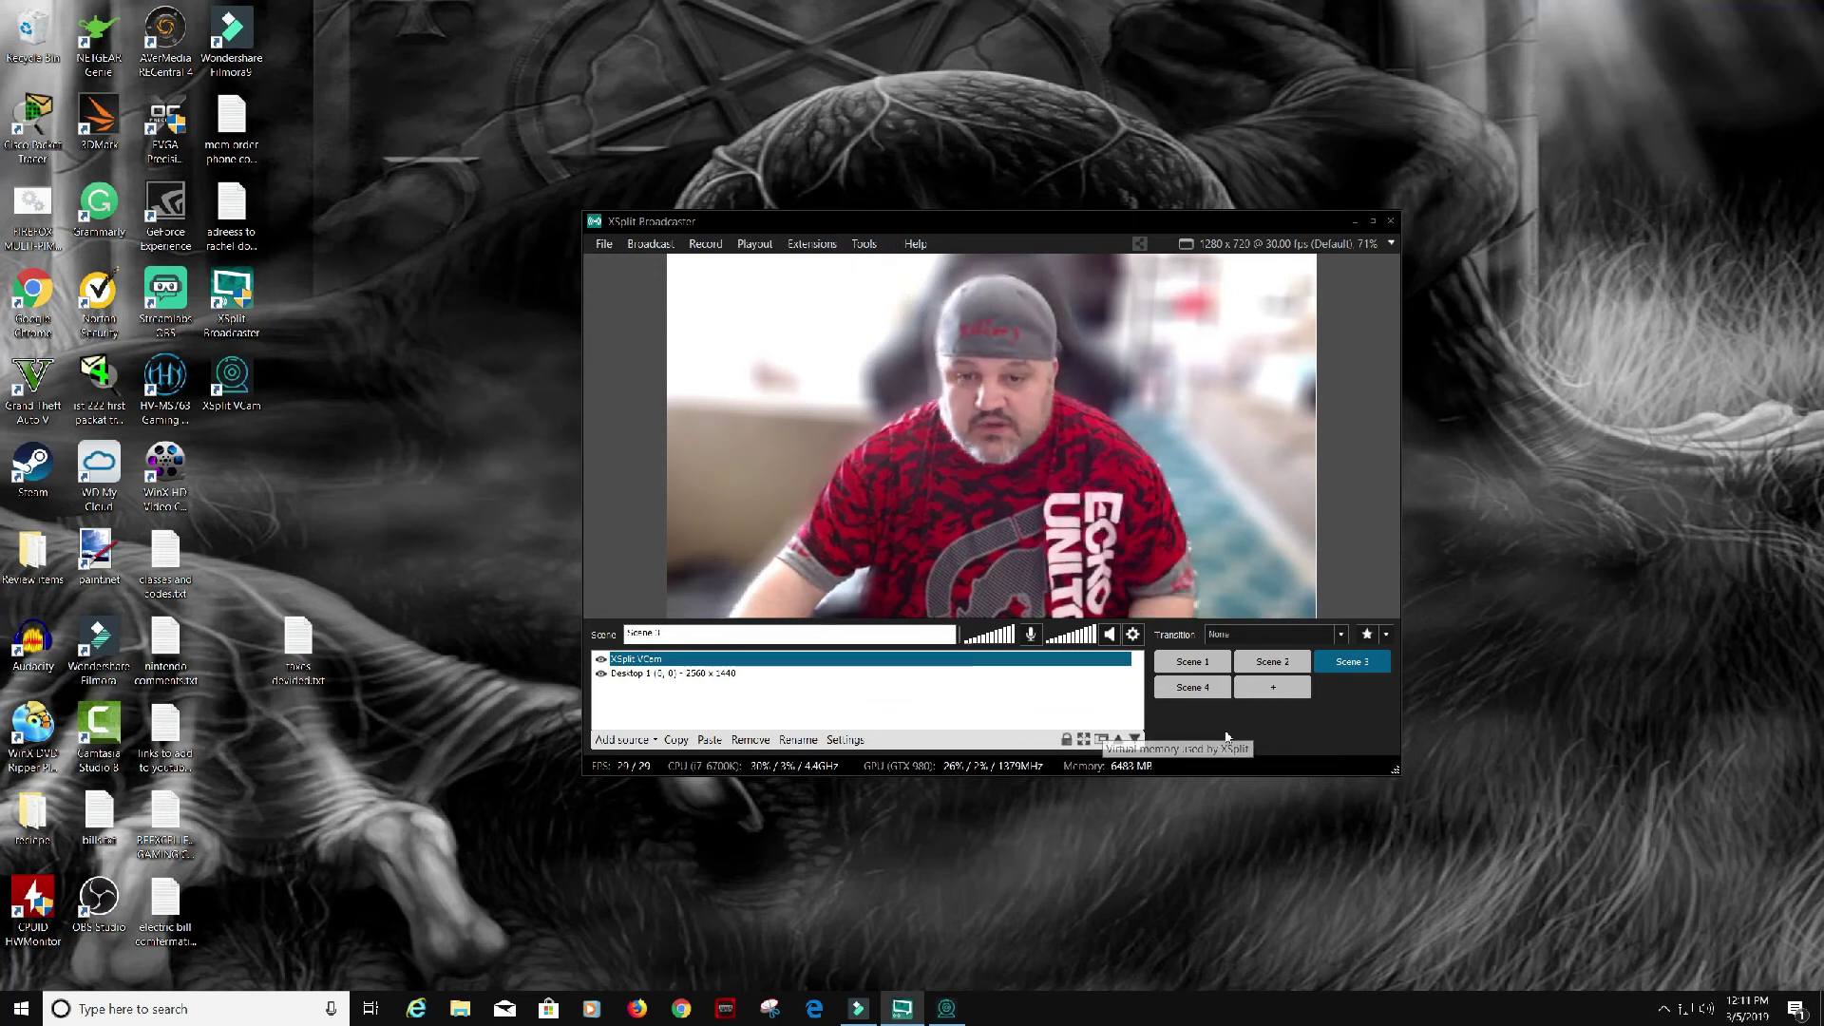